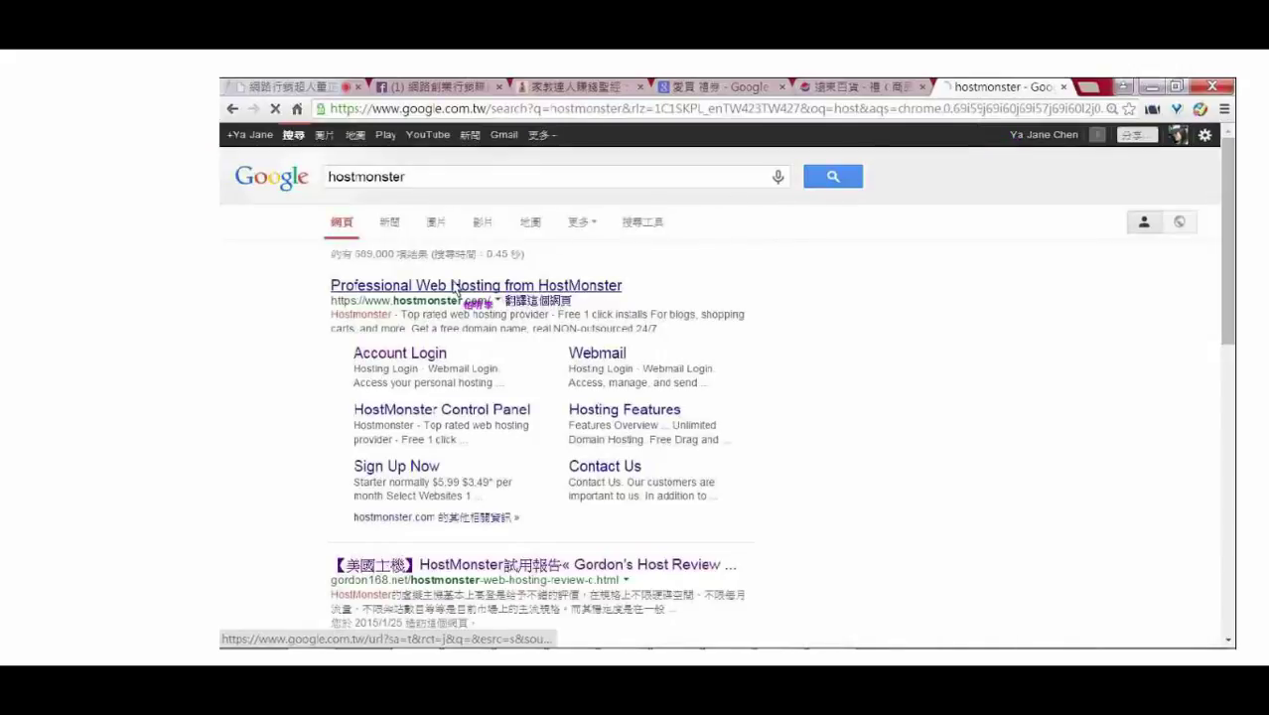
Step: Open the HostMonster website from the search results and go to the hosting account's cPanel
click(469, 291)
click(231, 108)
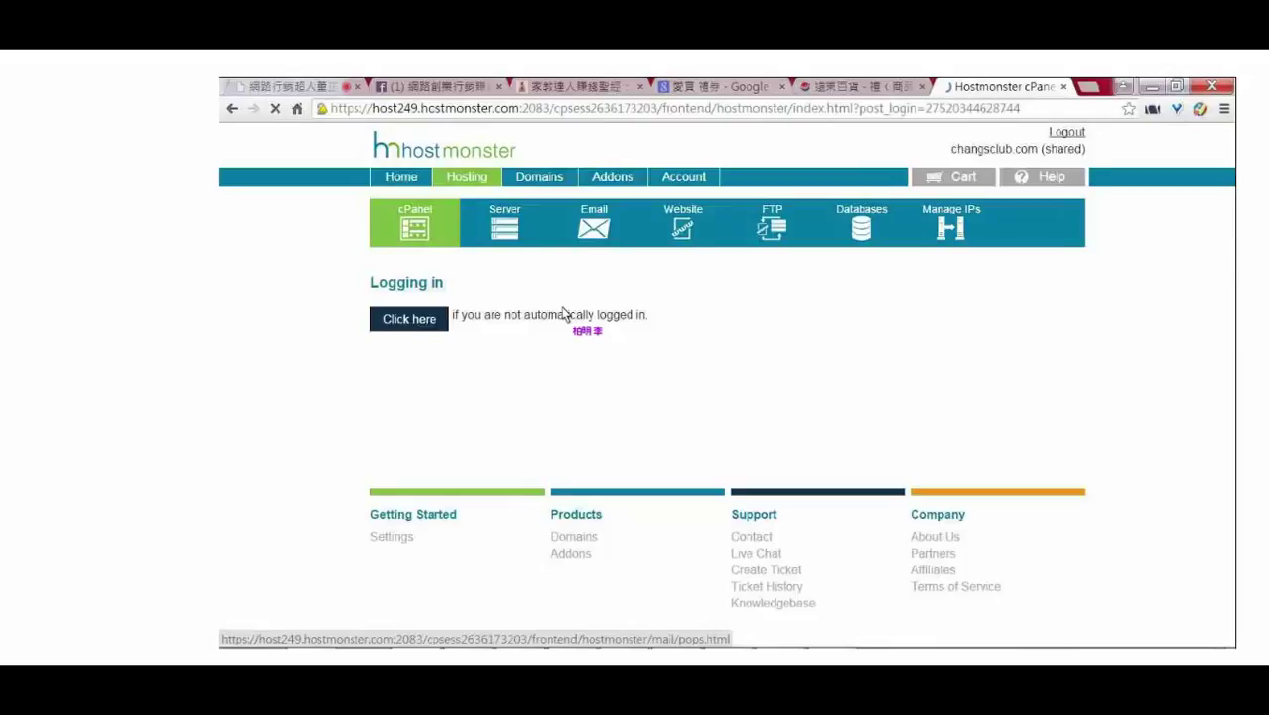
Step: Look through the tool sections of the cPanel home page, from Mail down to Partners
scroll(566, 303, down, 3)
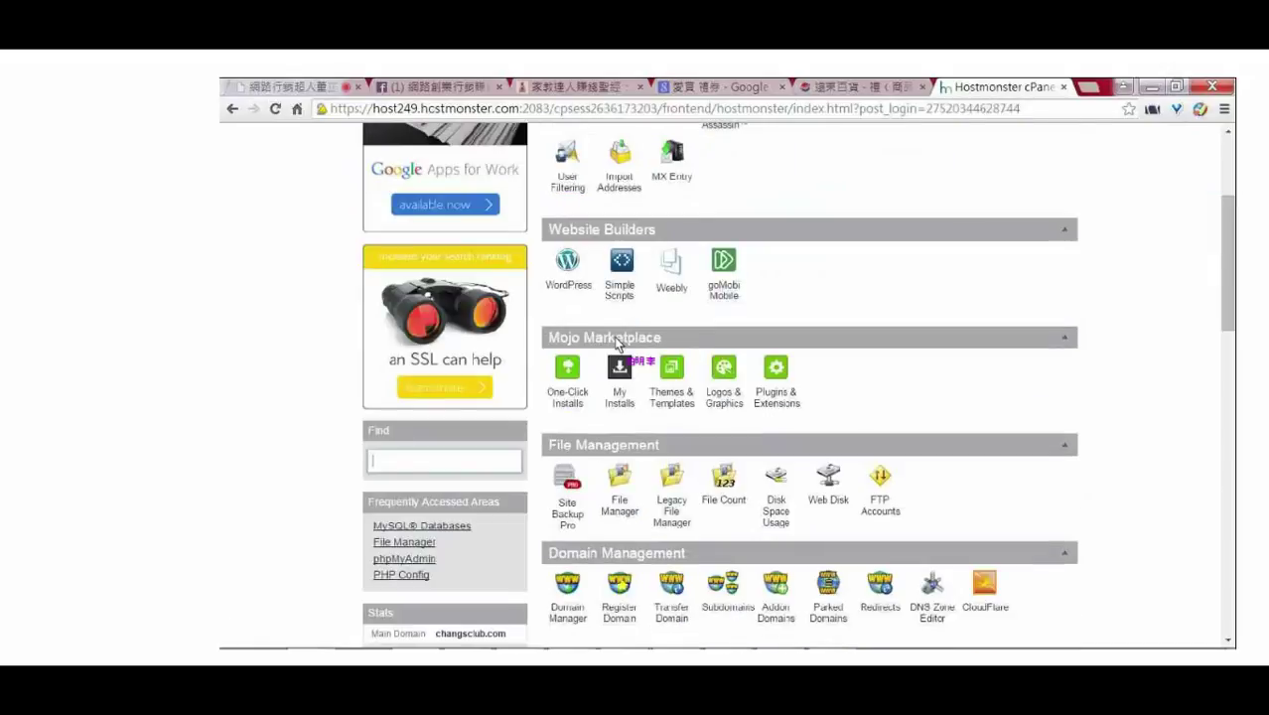
scroll(740, 414, up, 3)
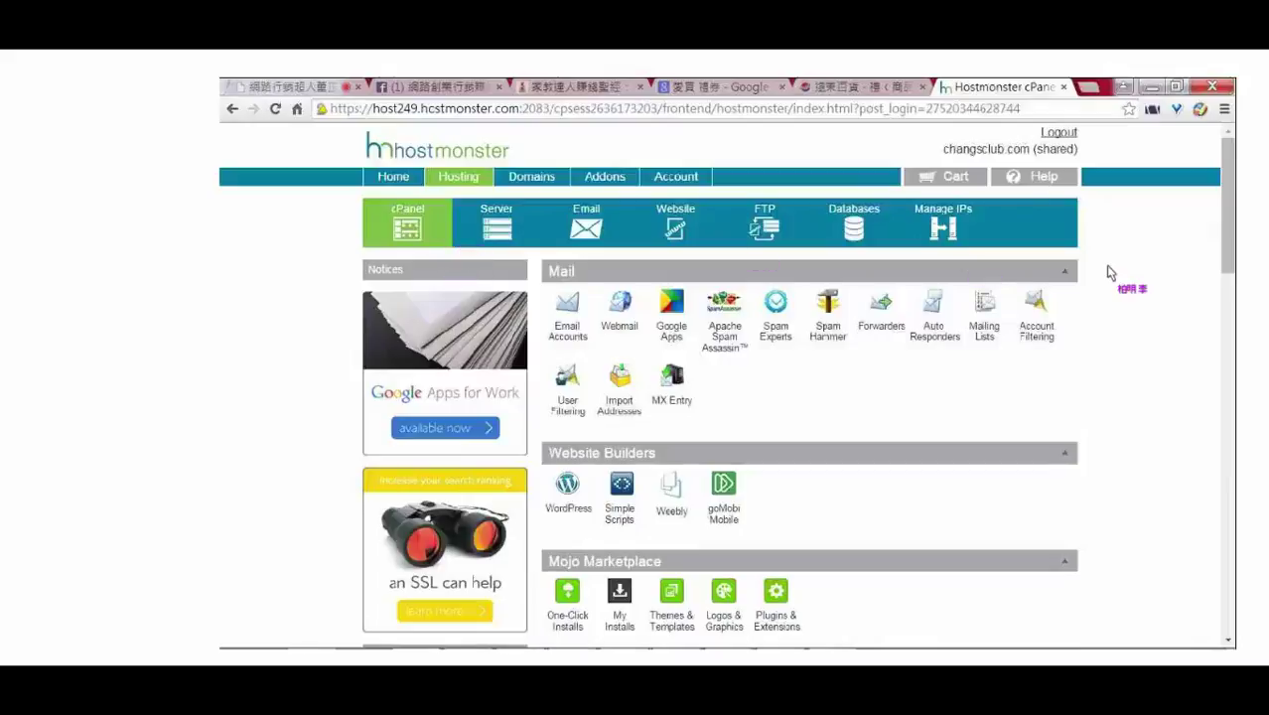
scroll(977, 369, down, 1)
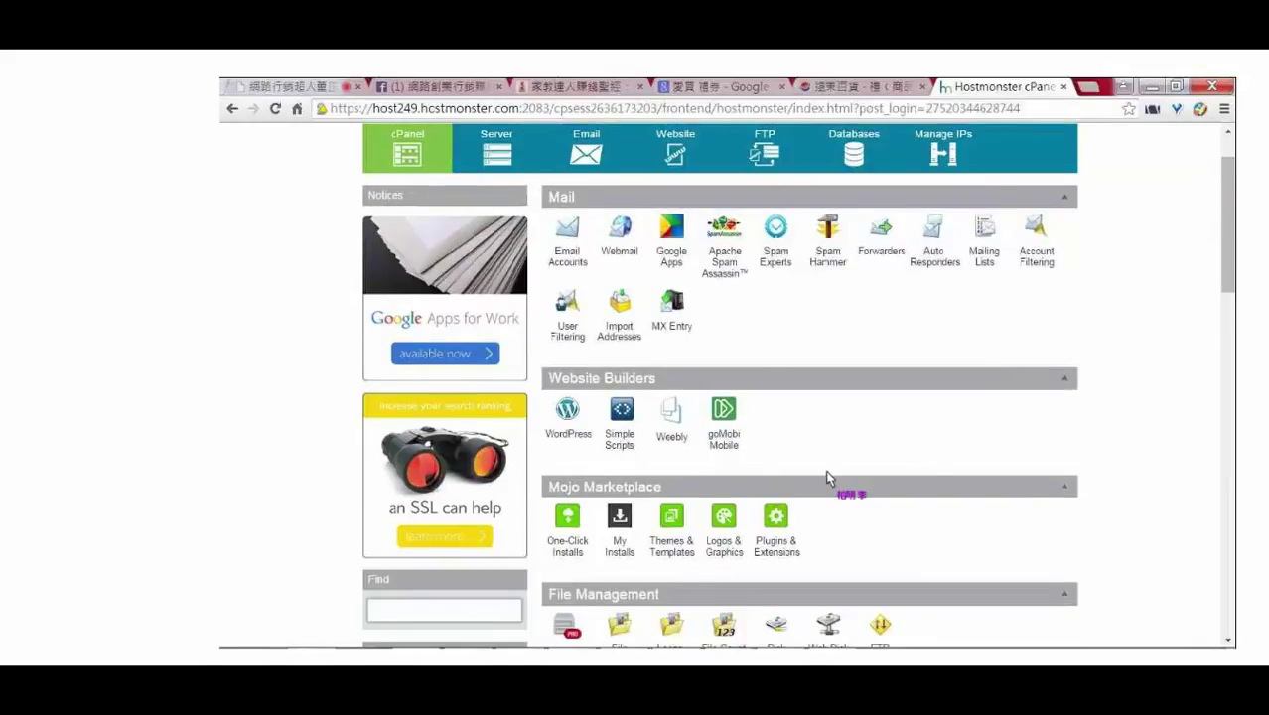
scroll(827, 476, down, 2)
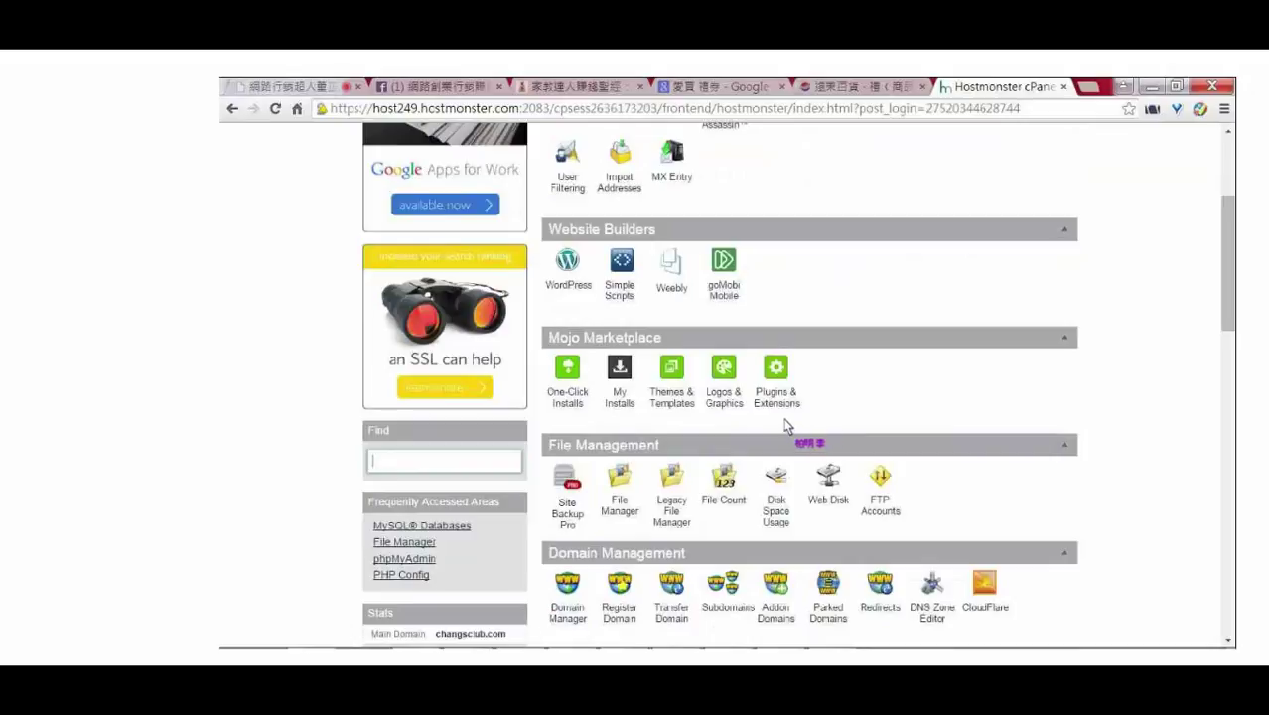
scroll(762, 417, down, 3)
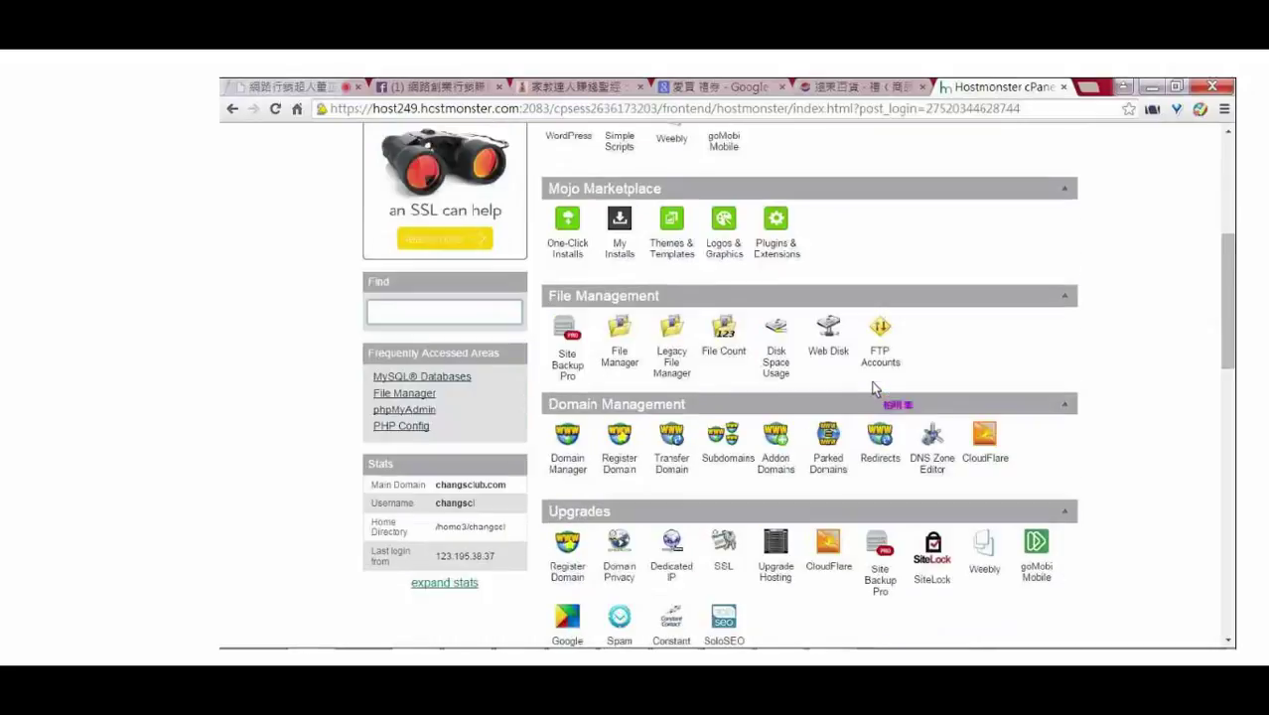
scroll(794, 343, down, 2)
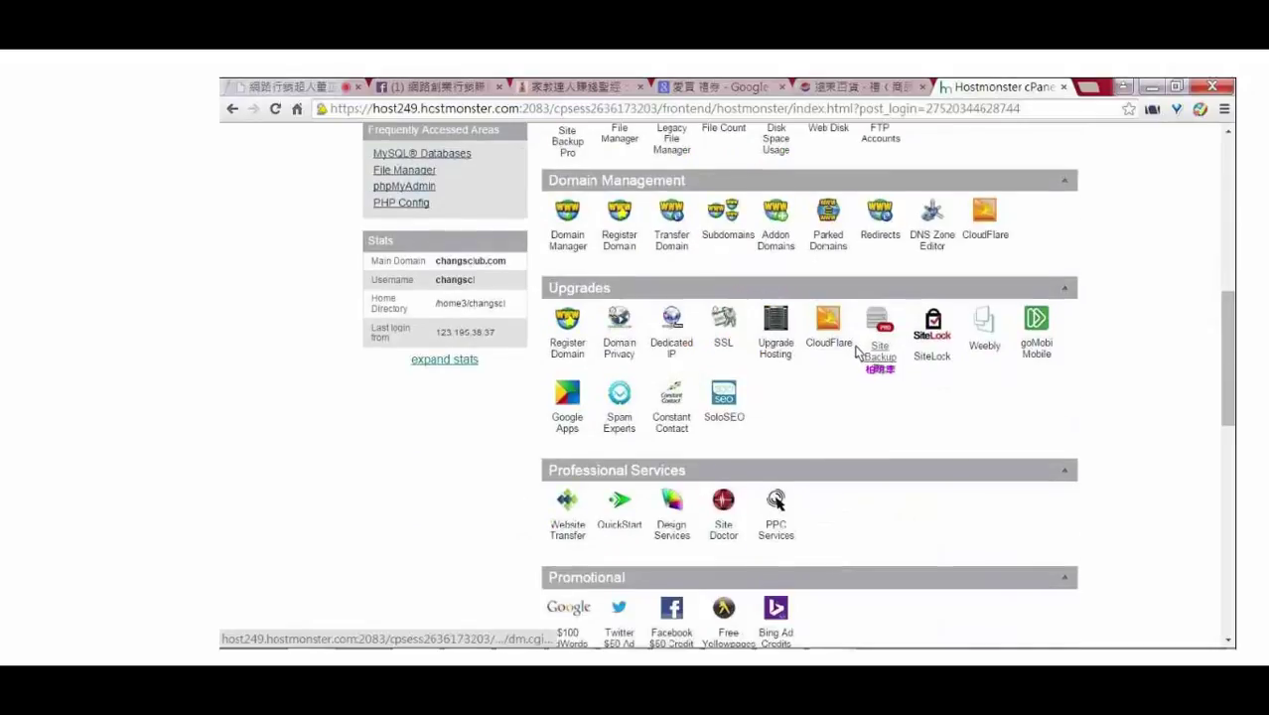
scroll(867, 347, down, 5)
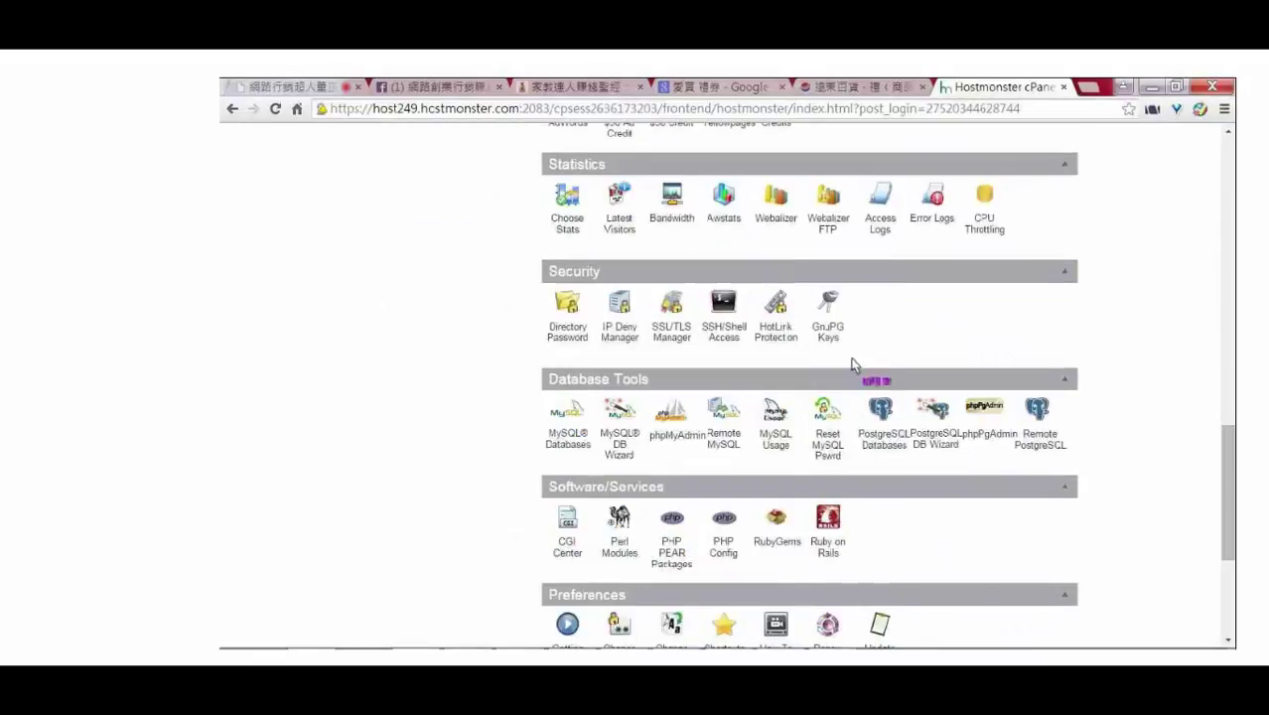
scroll(832, 382, down, 2)
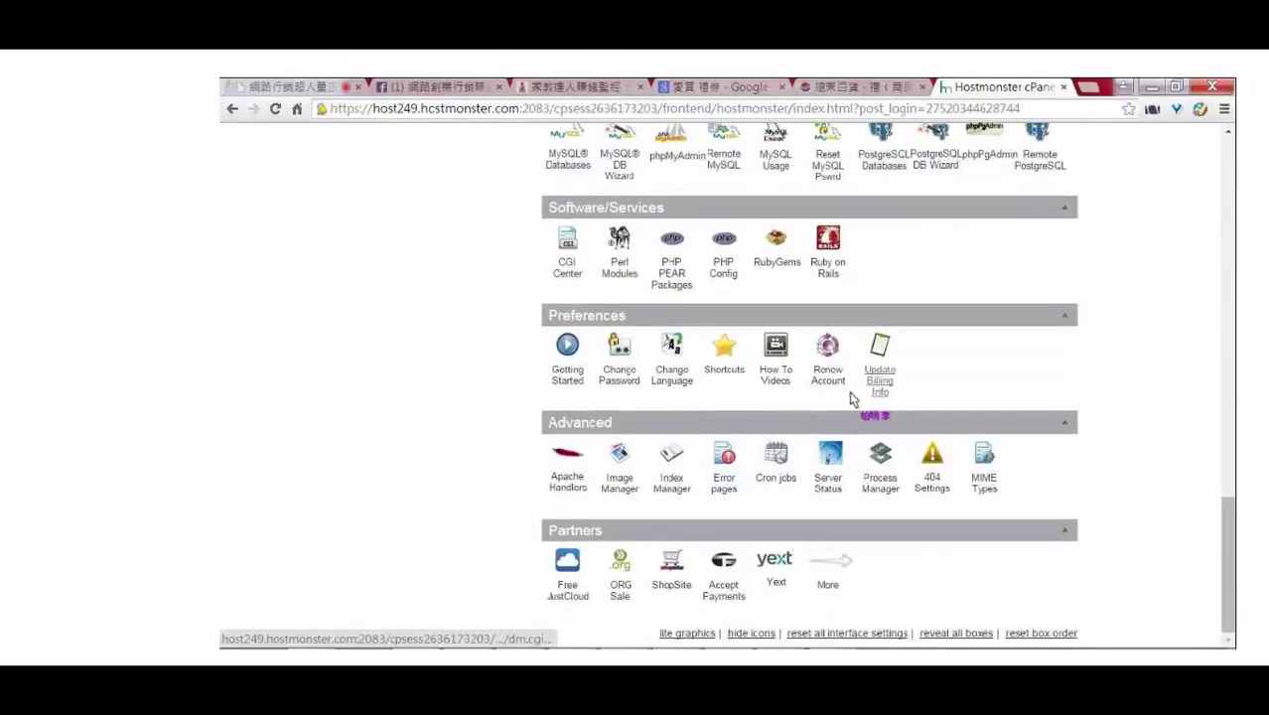
Step: Open the MySQL Databases page from the Database Tools section and find its form for creating a database
scroll(981, 470, up, 2)
scroll(981, 469, up, 1)
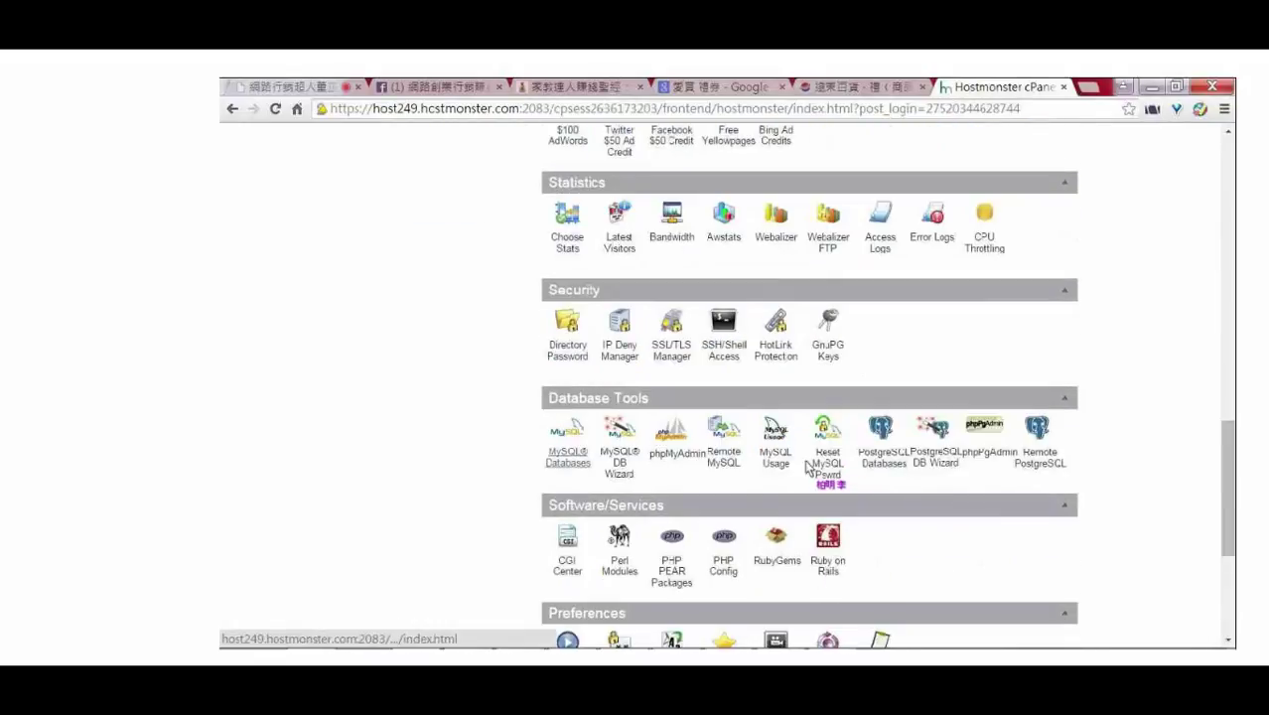
click(569, 462)
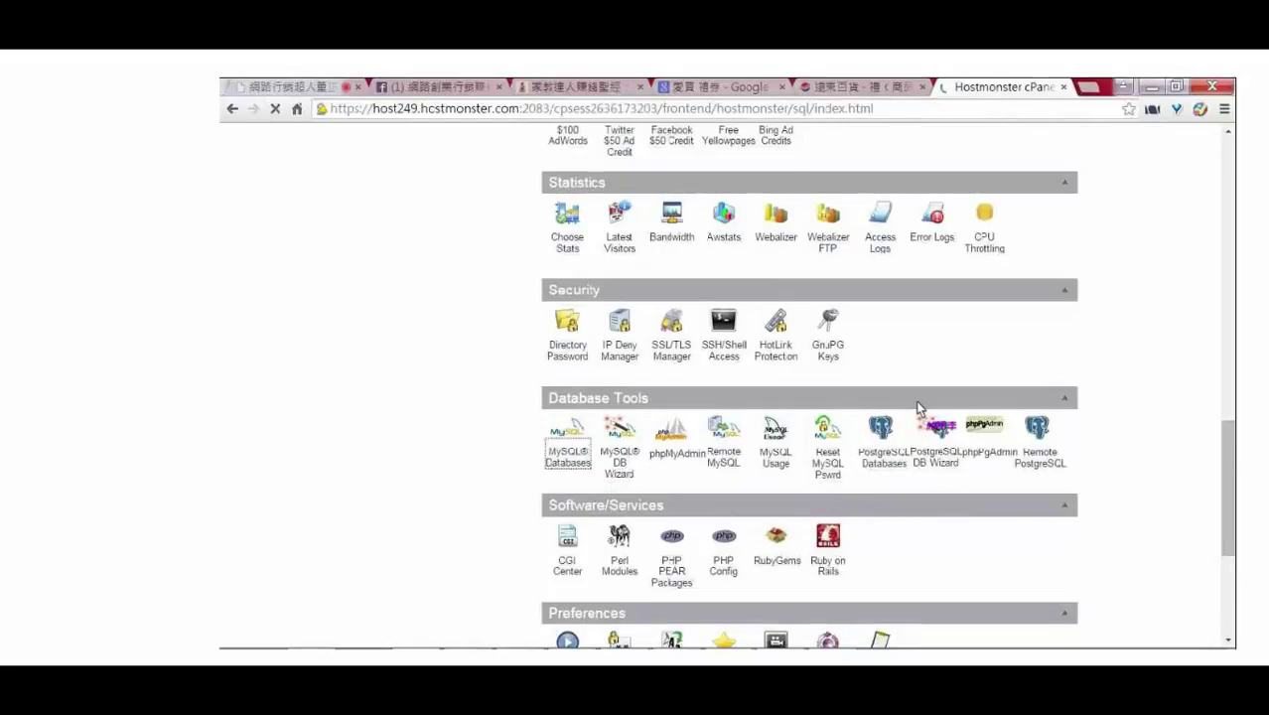
scroll(905, 414, down, 3)
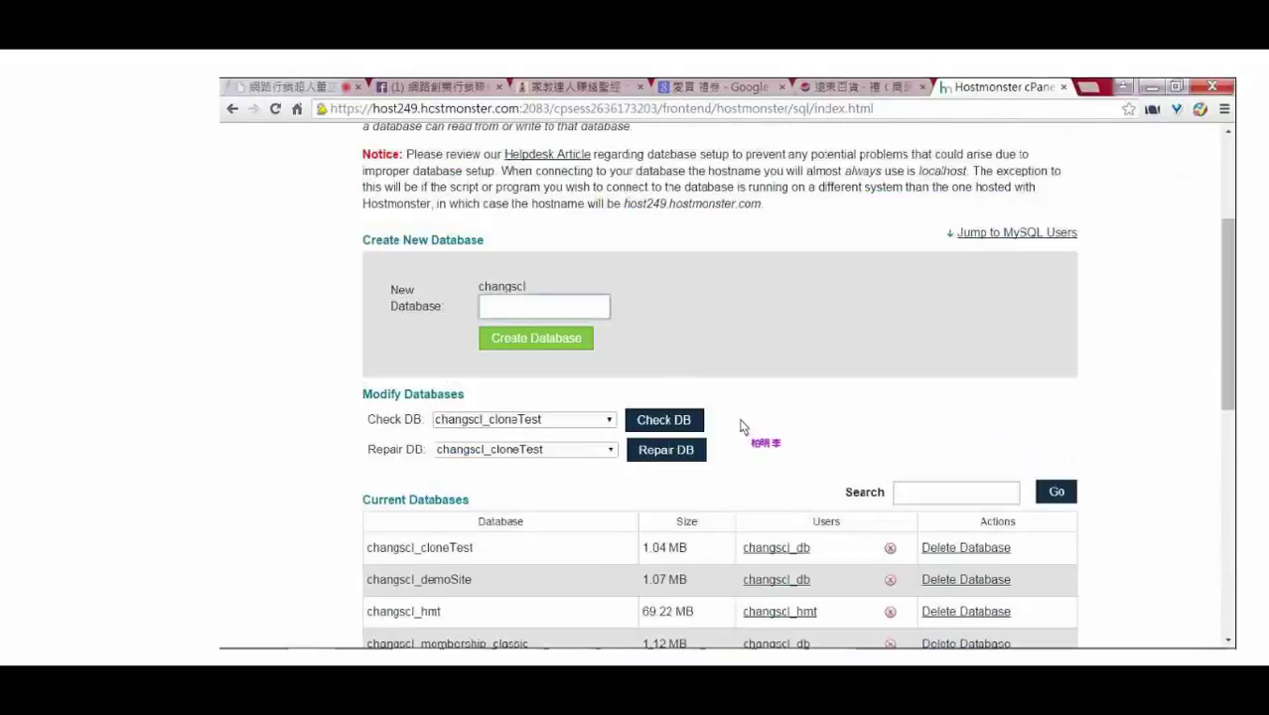
scroll(601, 313, up, 2)
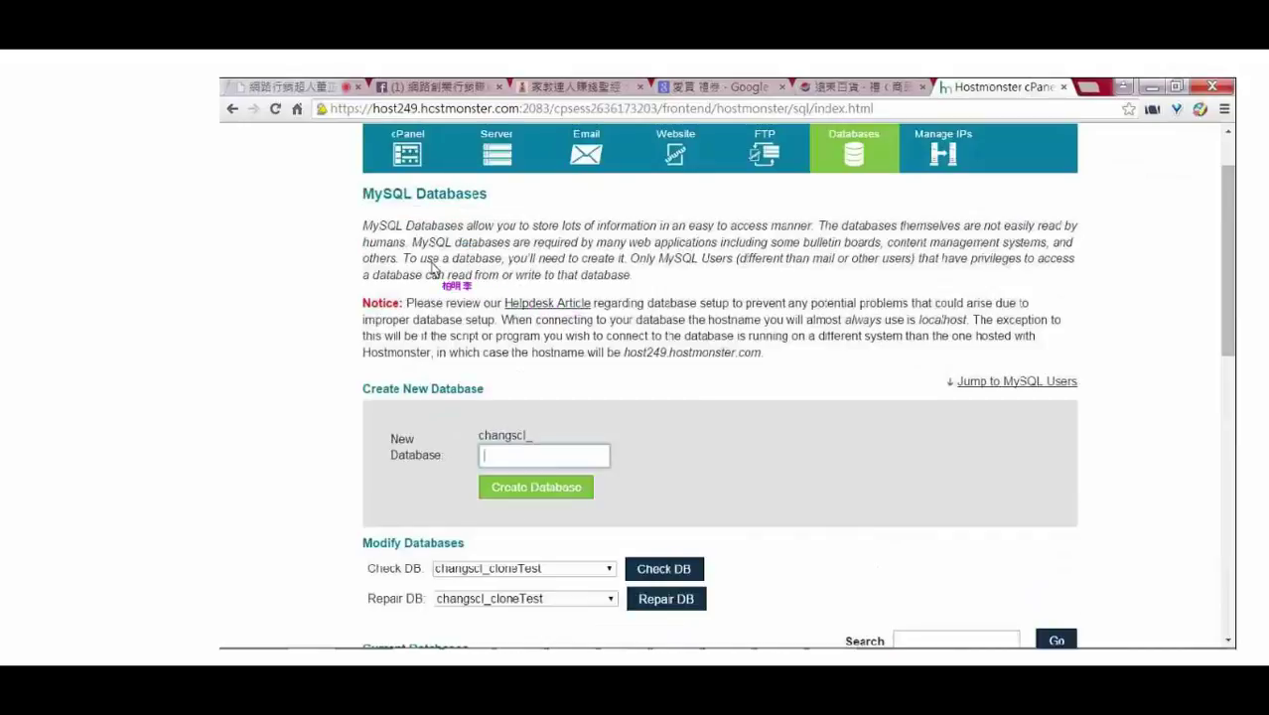
drag(361, 194, 445, 207)
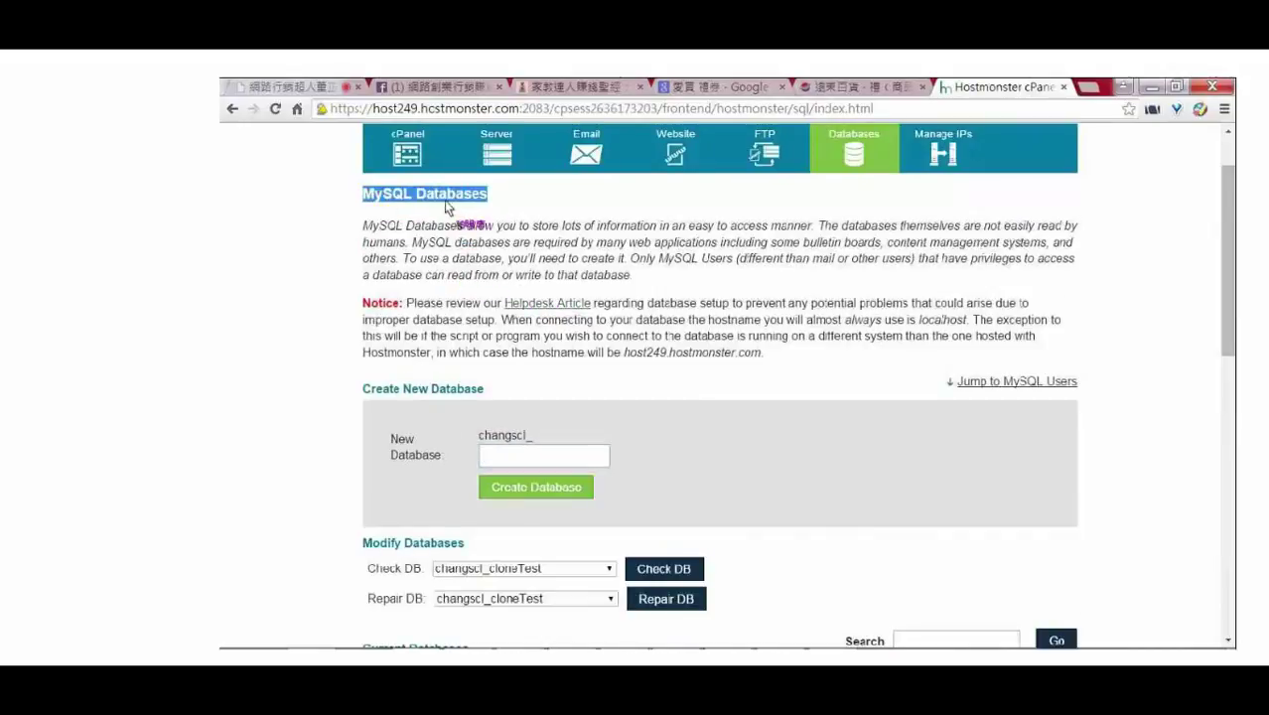
click(521, 338)
Step: Create a new MySQL database named tmp under the account's prefix
click(557, 459)
scroll(778, 393, down, 1)
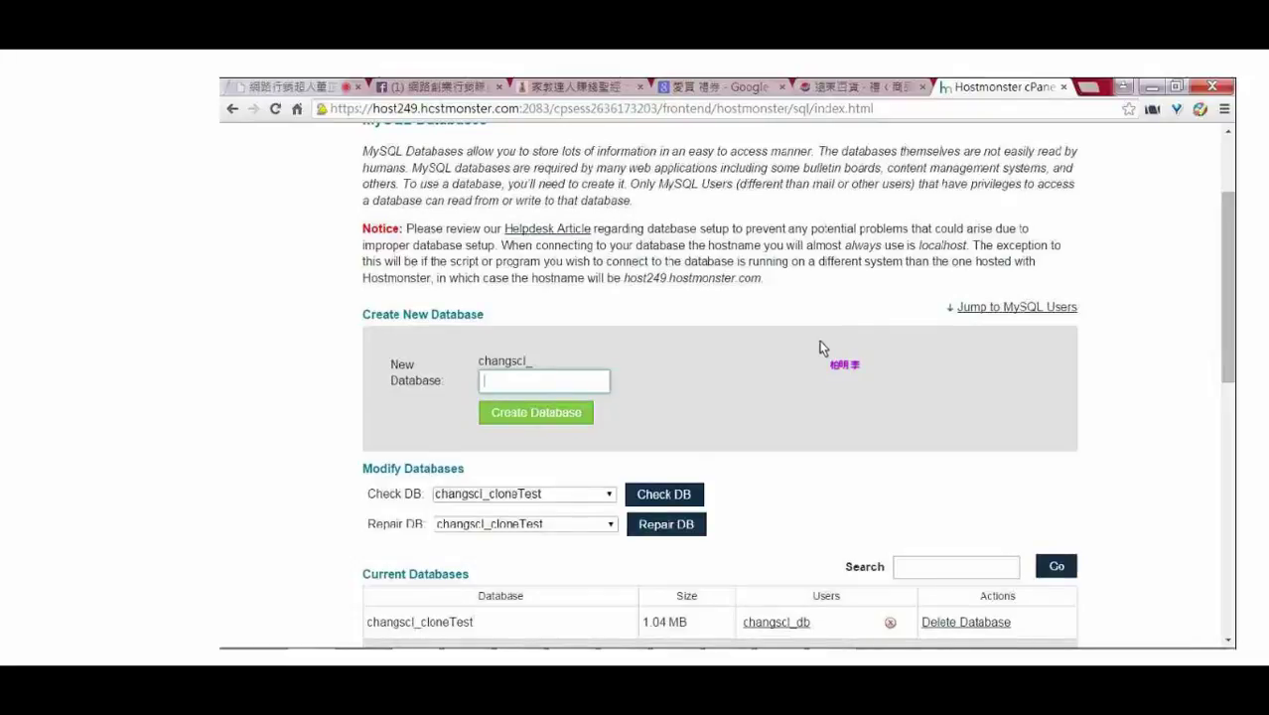
click(553, 382)
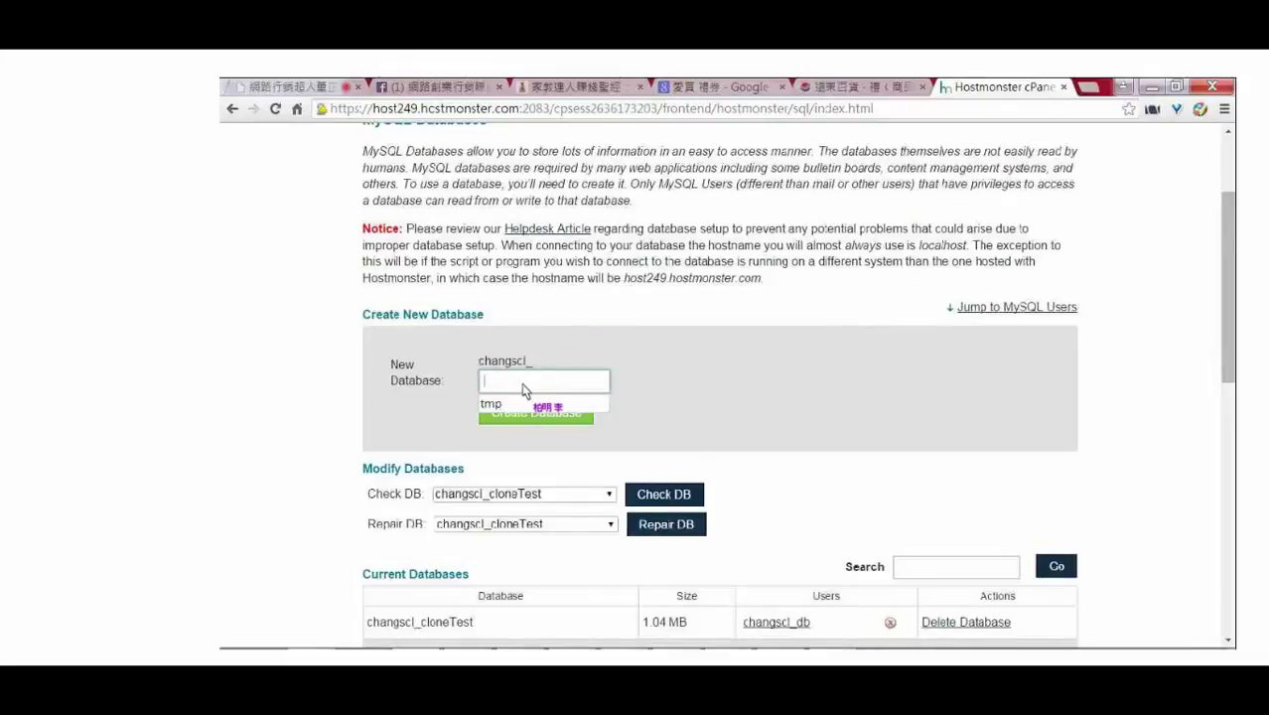
key(Down)
key(Return)
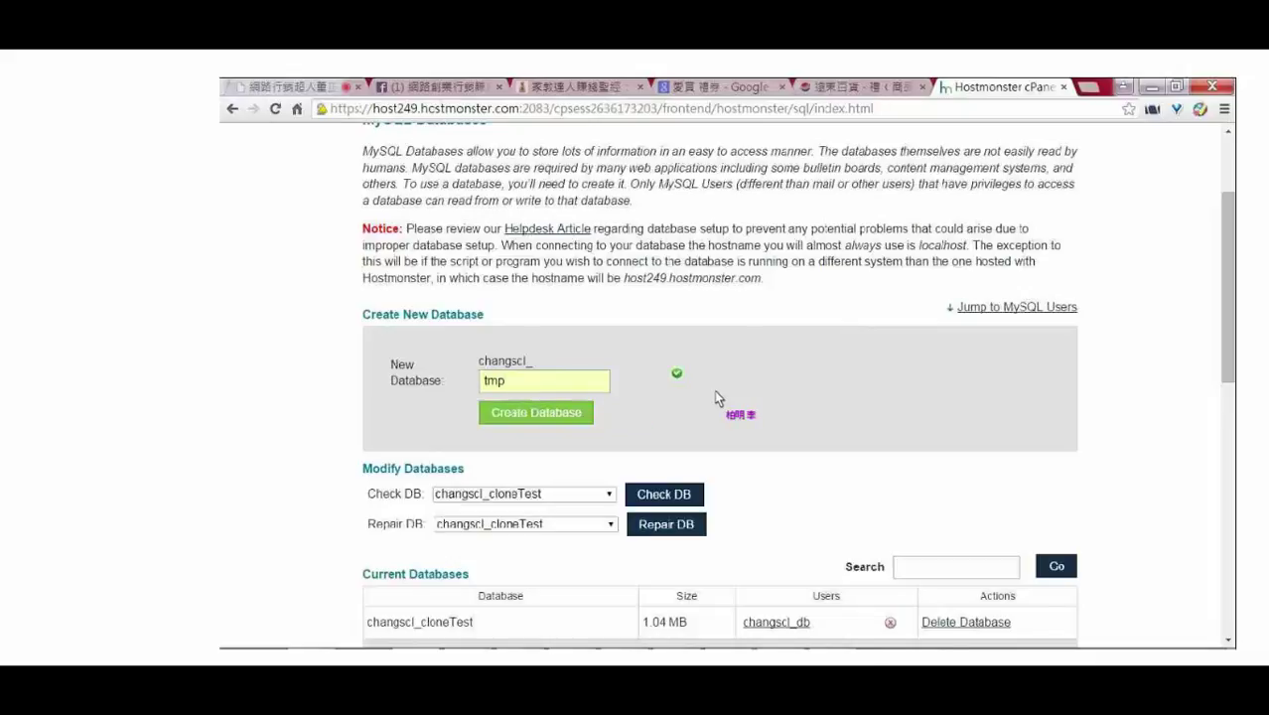
scroll(714, 389, down, 3)
drag(512, 213, 488, 219)
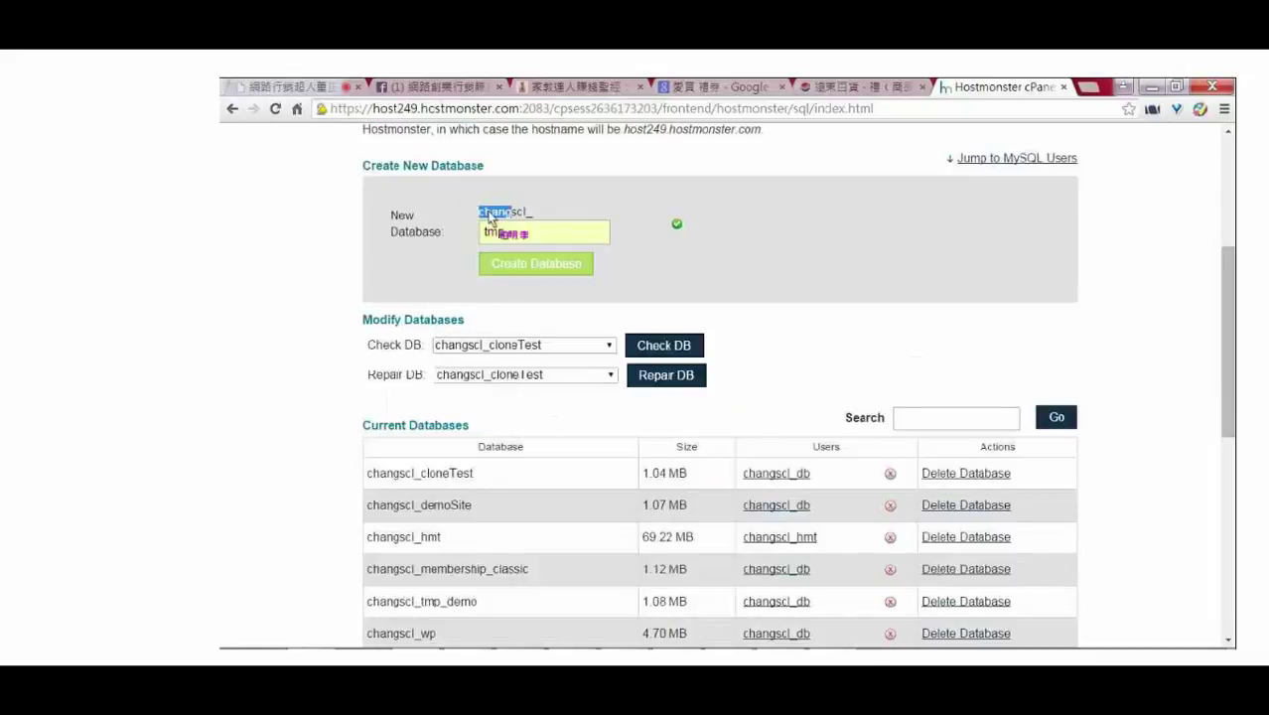
click(551, 266)
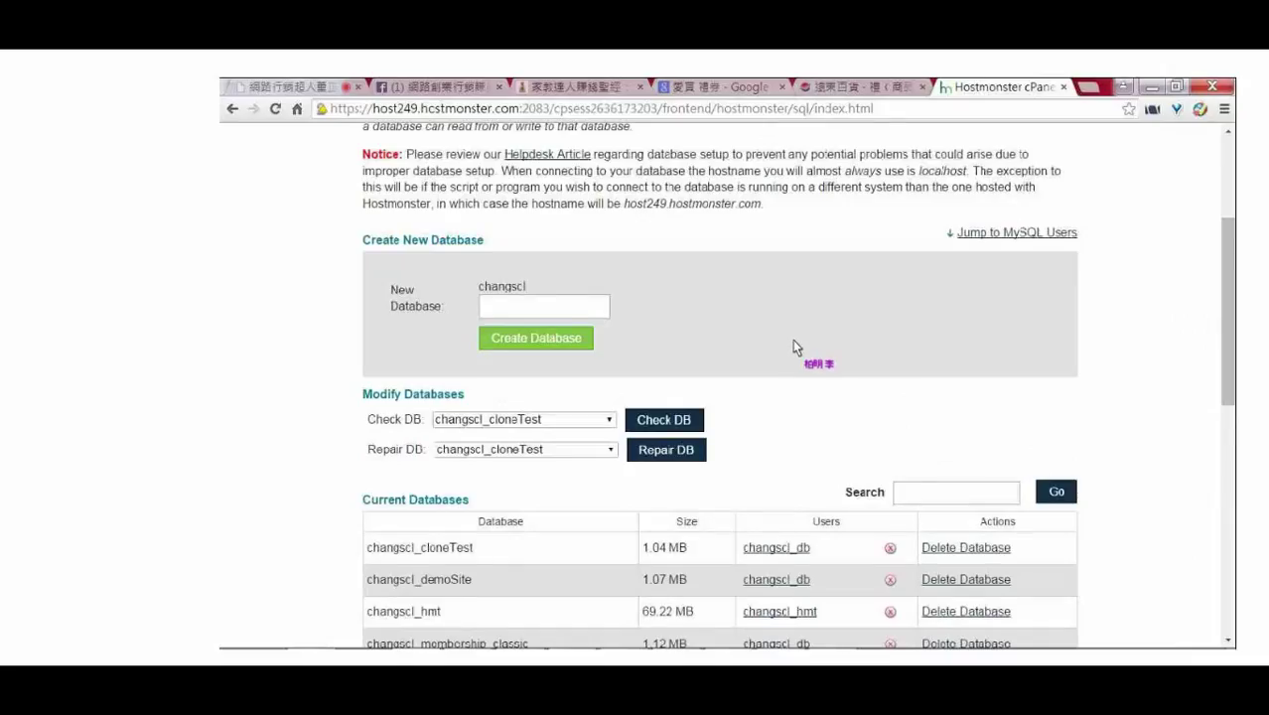
Step: Enter tmp as the username for a new MySQL user
scroll(844, 298, down, 6)
scroll(864, 307, up, 1)
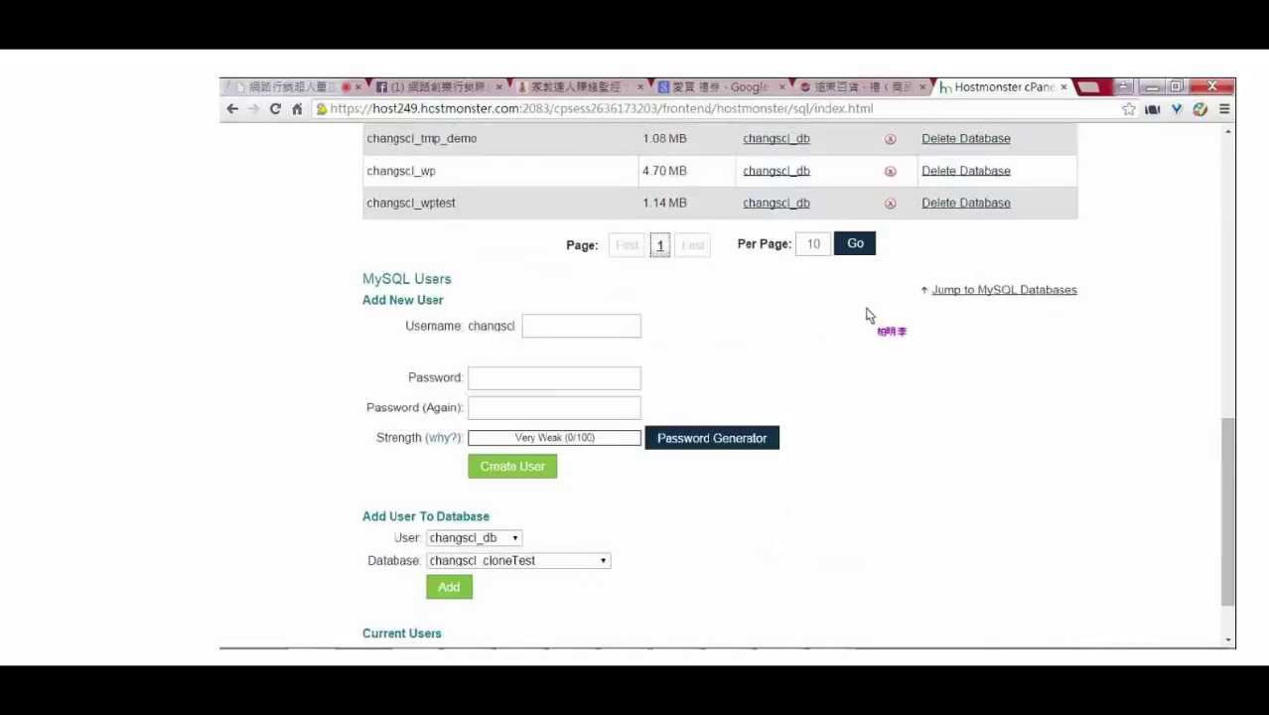
scroll(834, 323, up, 1)
scroll(832, 343, down, 1)
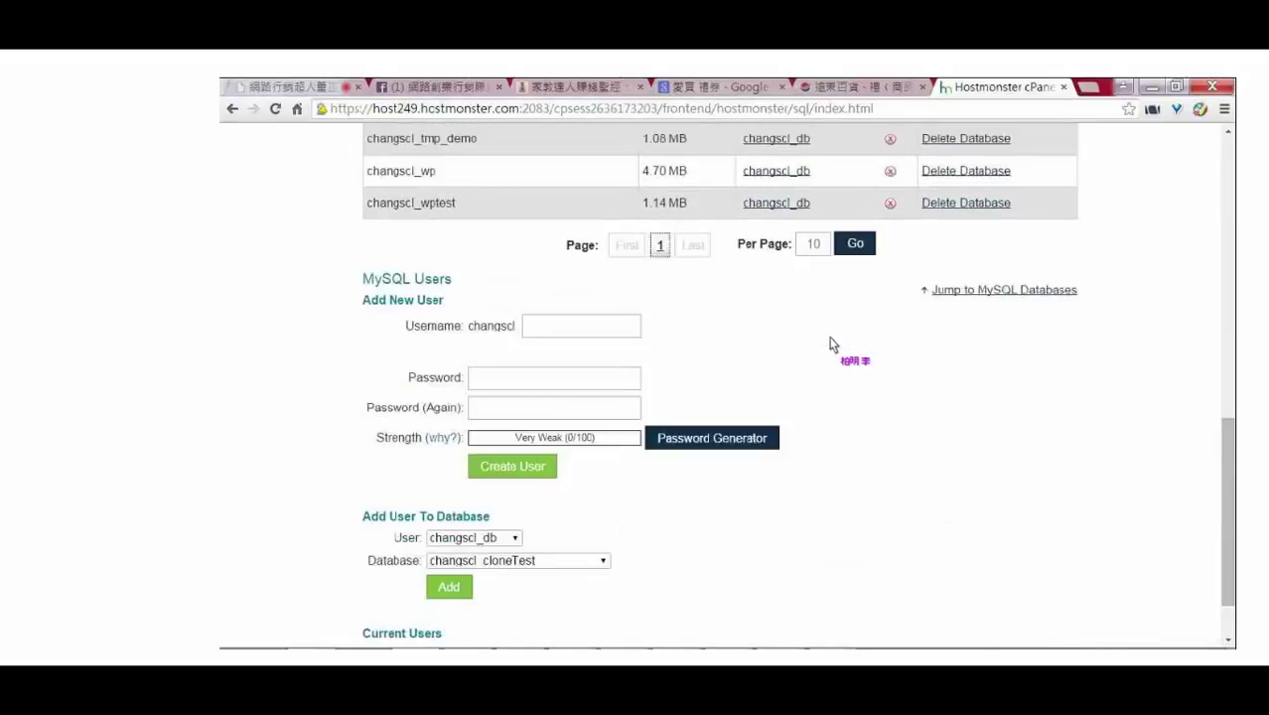
scroll(830, 338, down, 1)
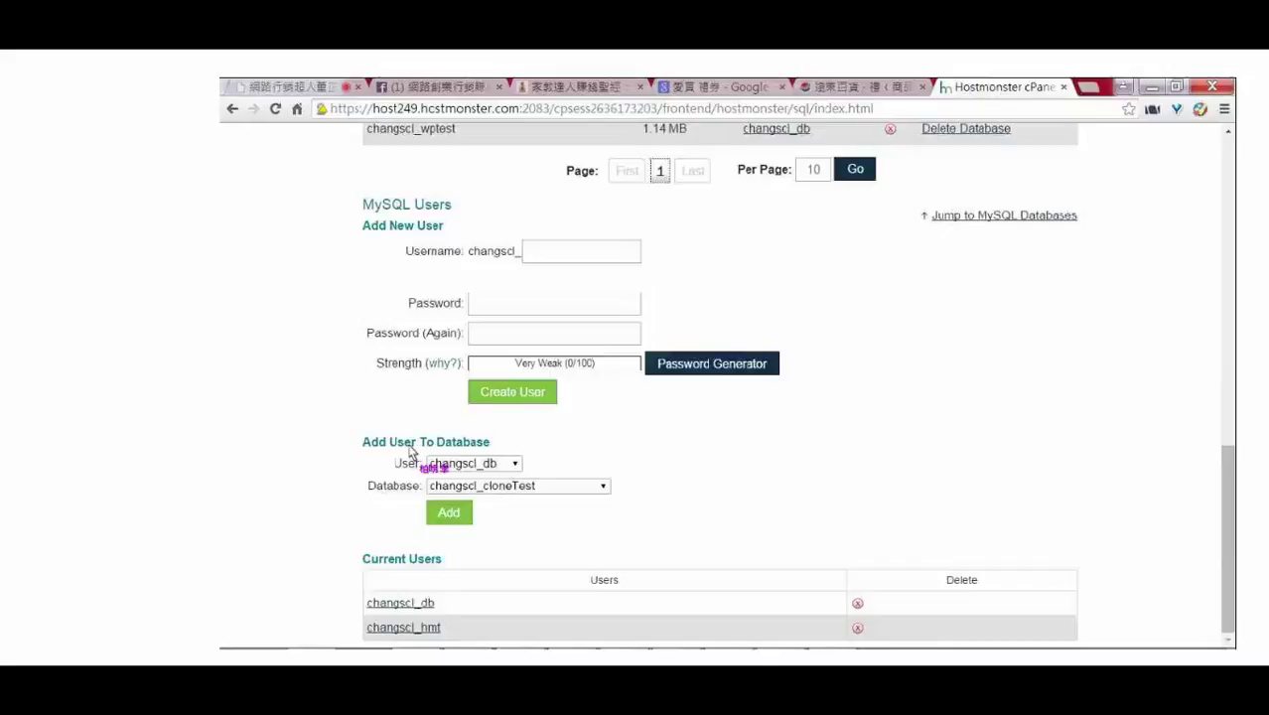
click(561, 260)
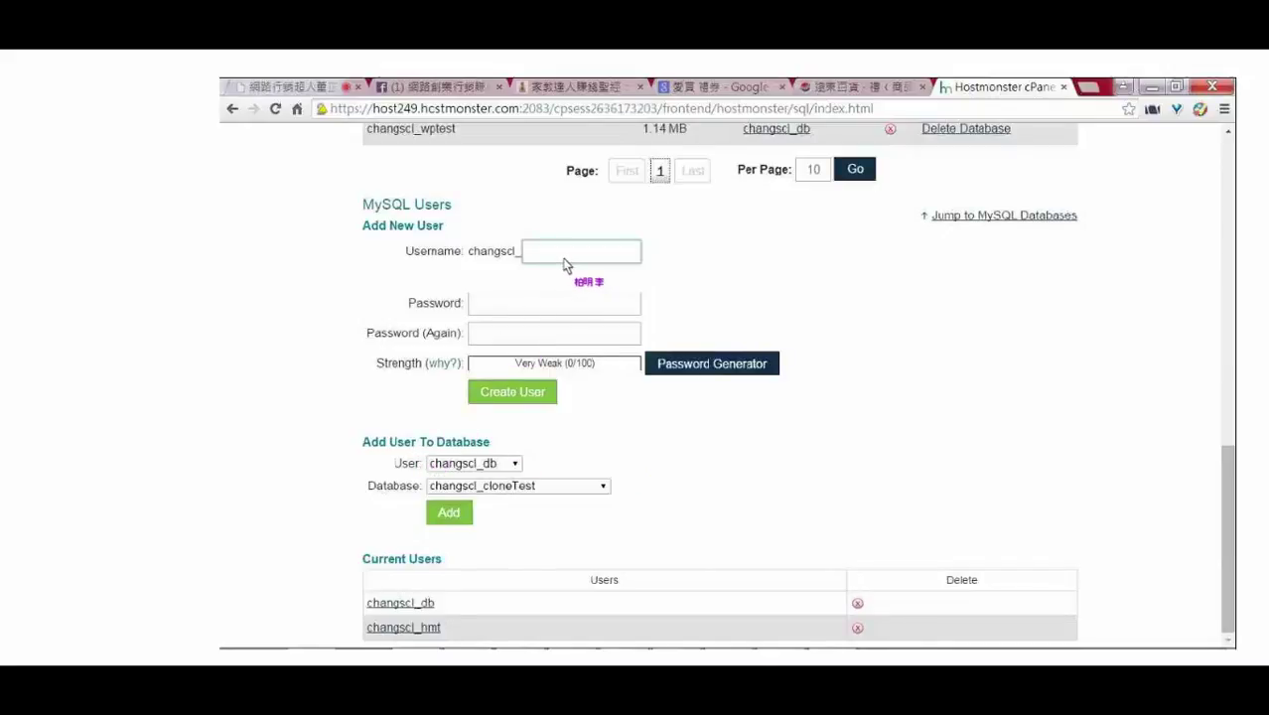
text(tmp)
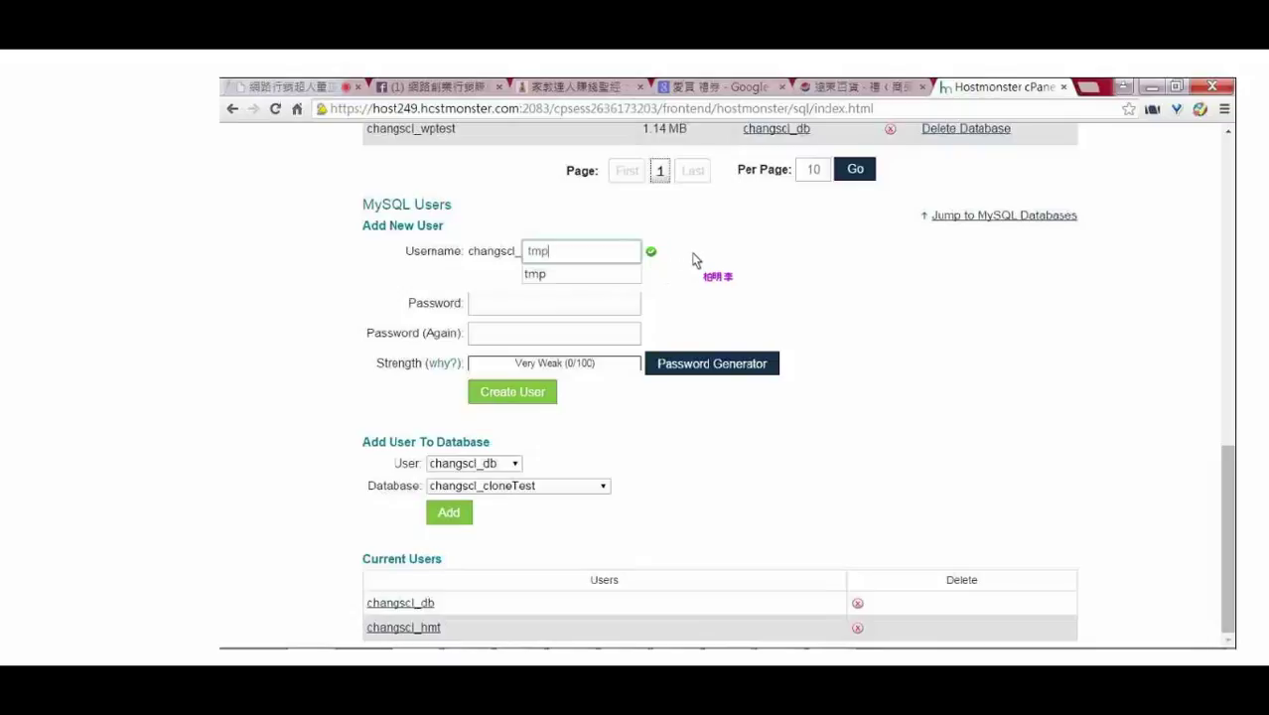
drag(443, 226, 364, 214)
Step: Enter the new MySQL user's password, repeat it for confirmation, and create the user
click(496, 303)
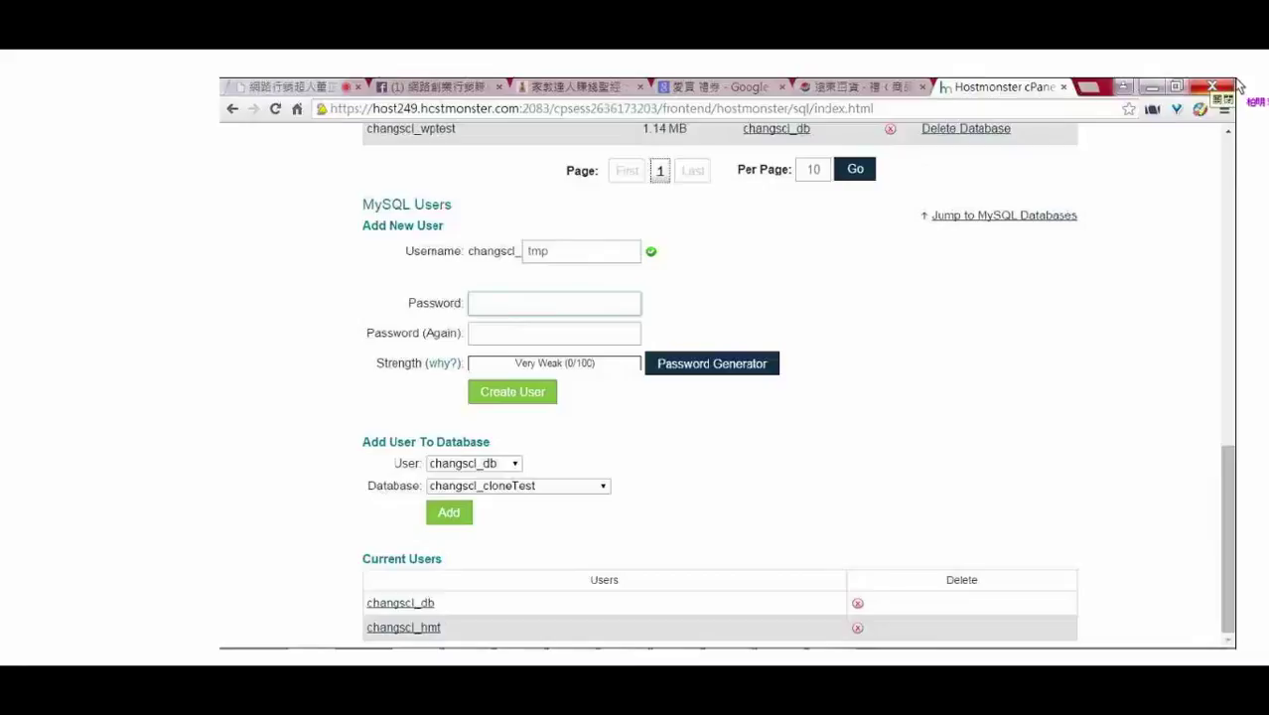
text(*********)
key(Tab)
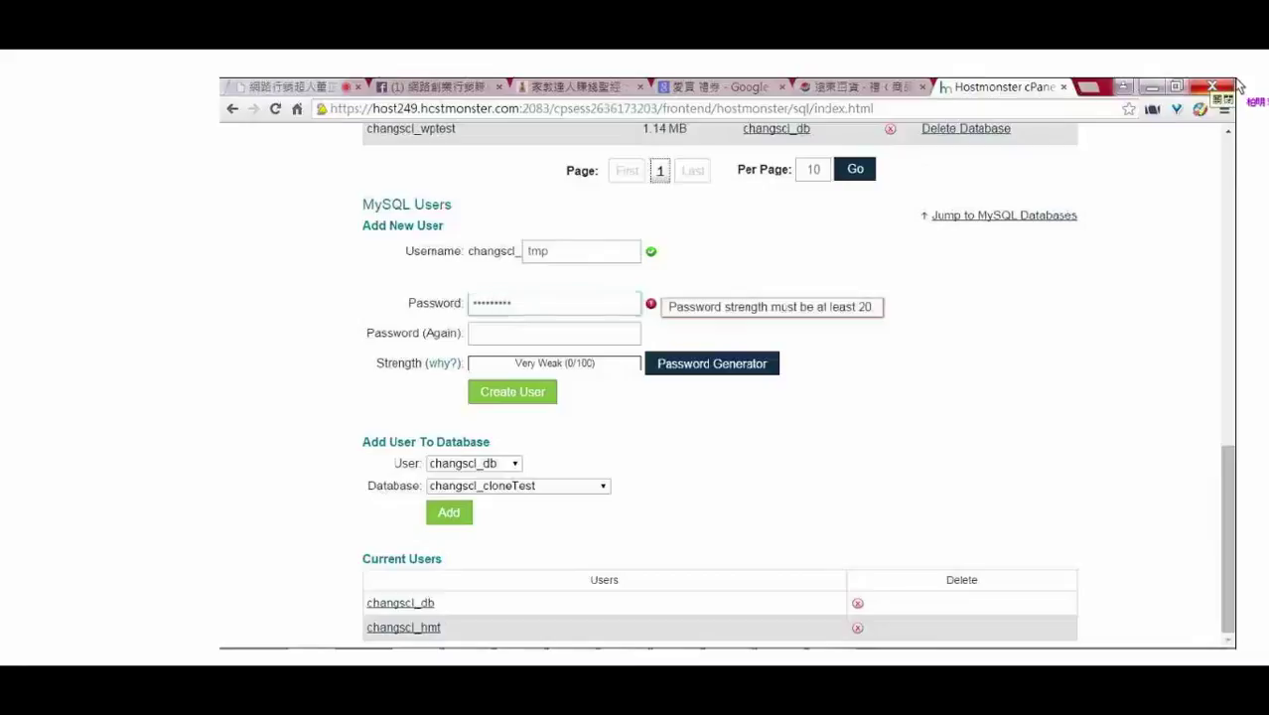
text(******)
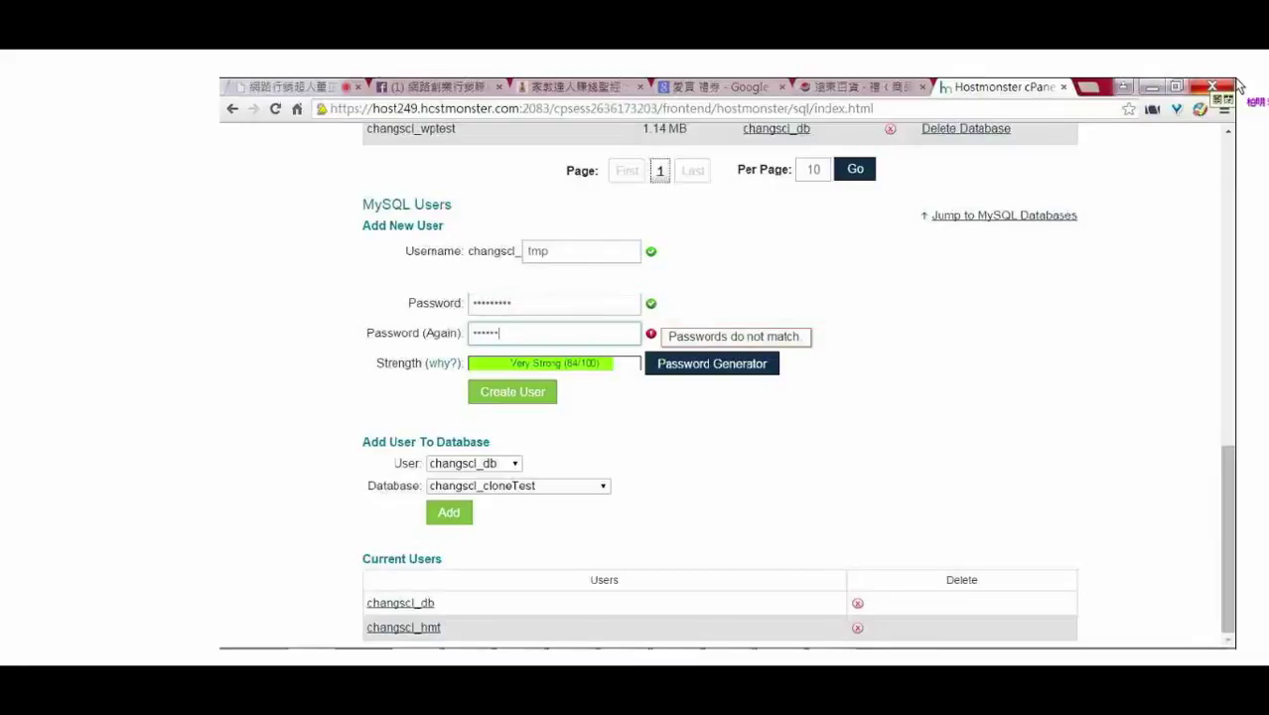
text(***)
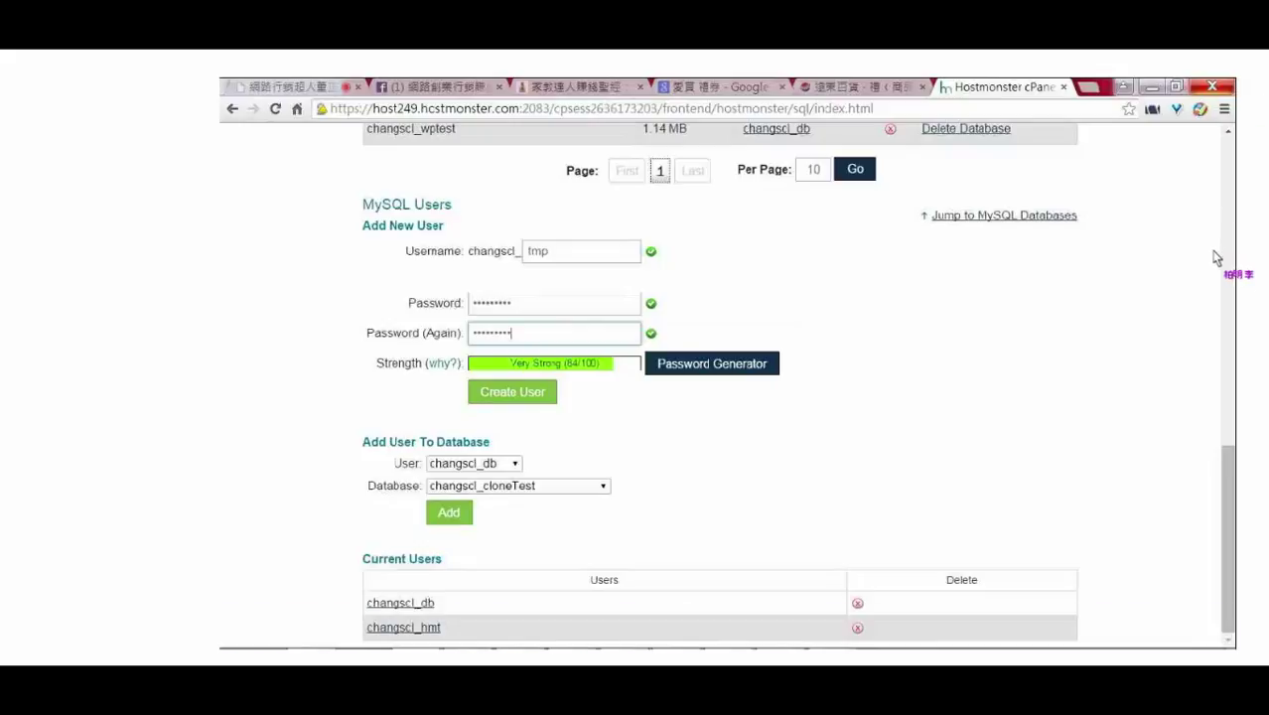
click(487, 391)
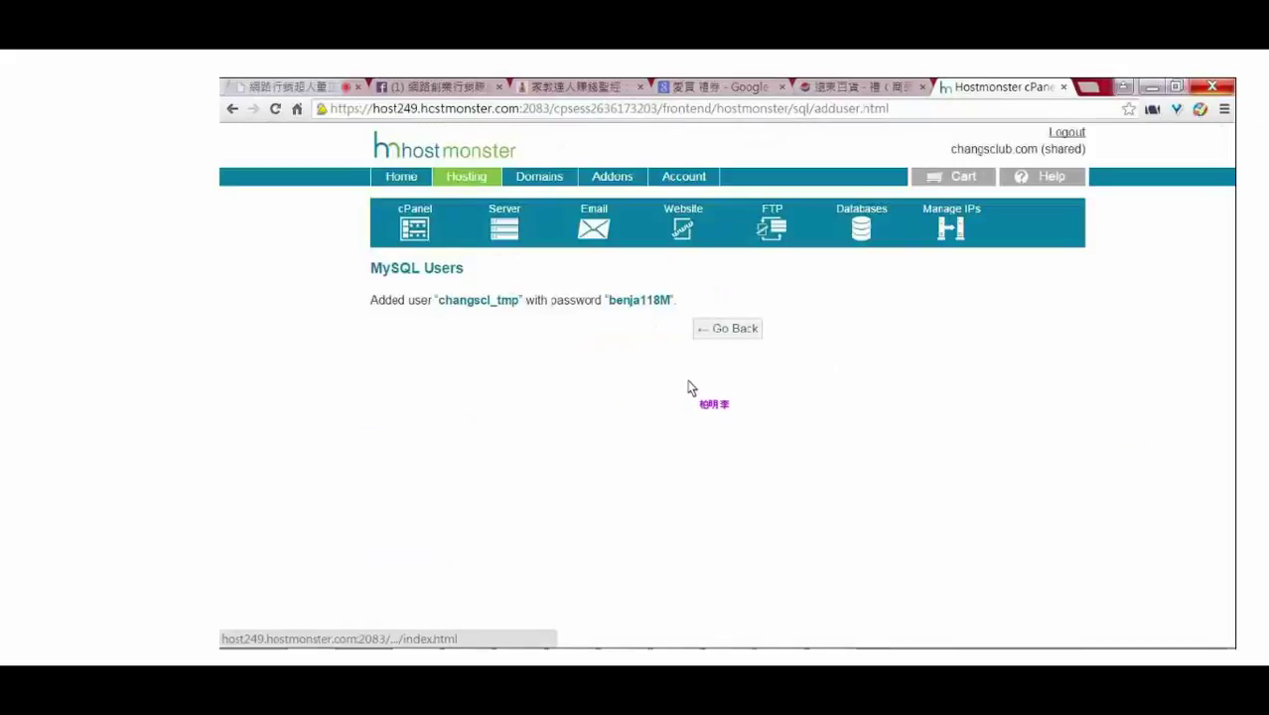
Step: Return to the MySQL Databases page and check the current users and current databases lists for the tmp entries
scroll(891, 353, down, 3)
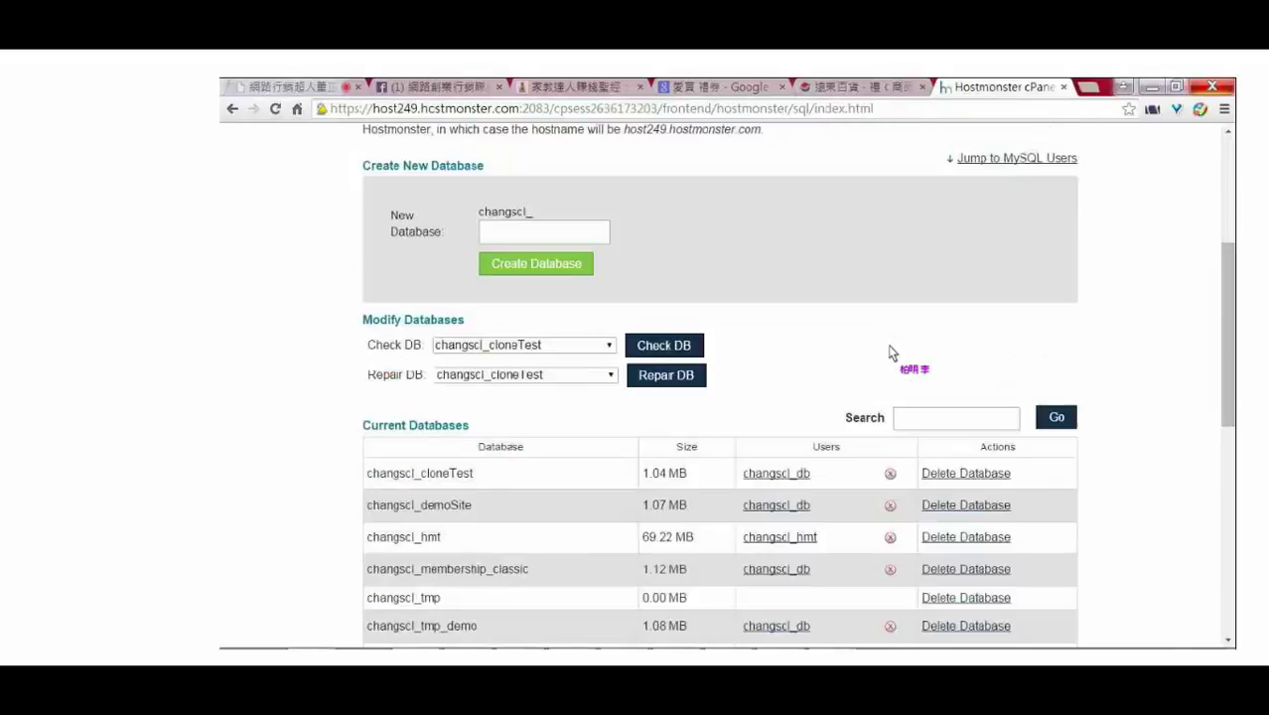
scroll(891, 353, down, 5)
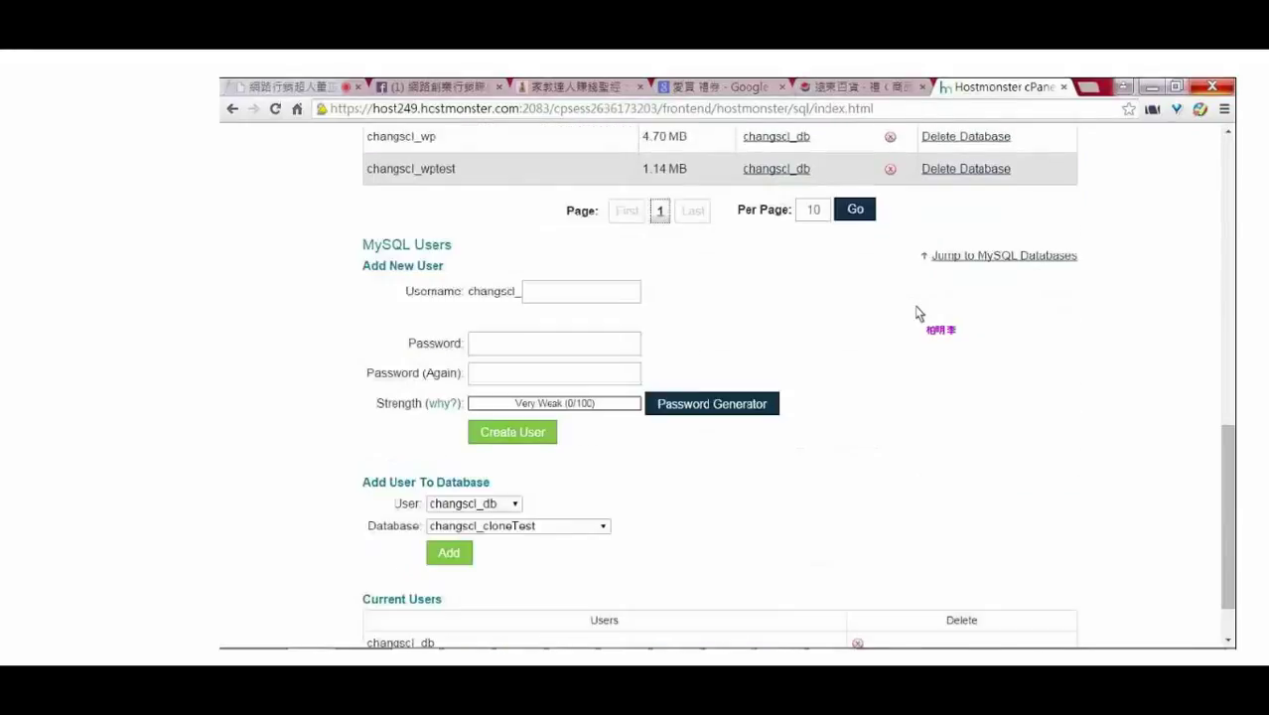
scroll(918, 314, down, 1)
triple_click(375, 539)
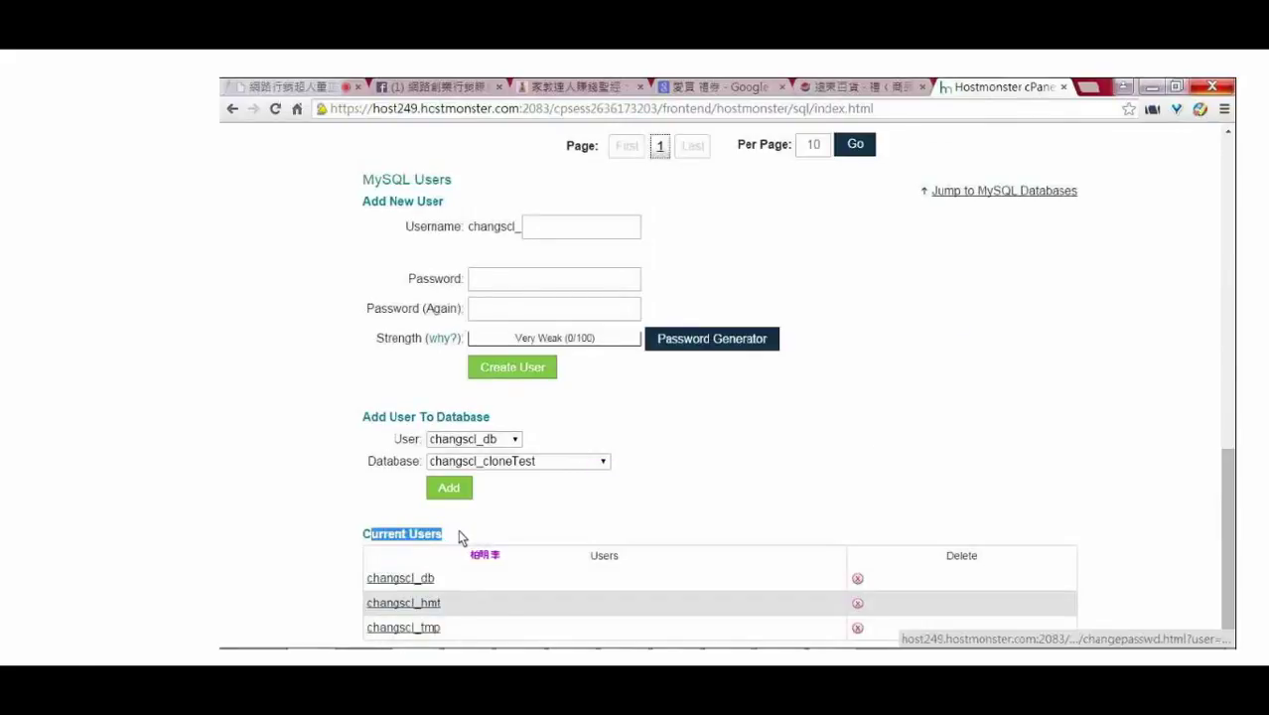
scroll(437, 635, up, 4)
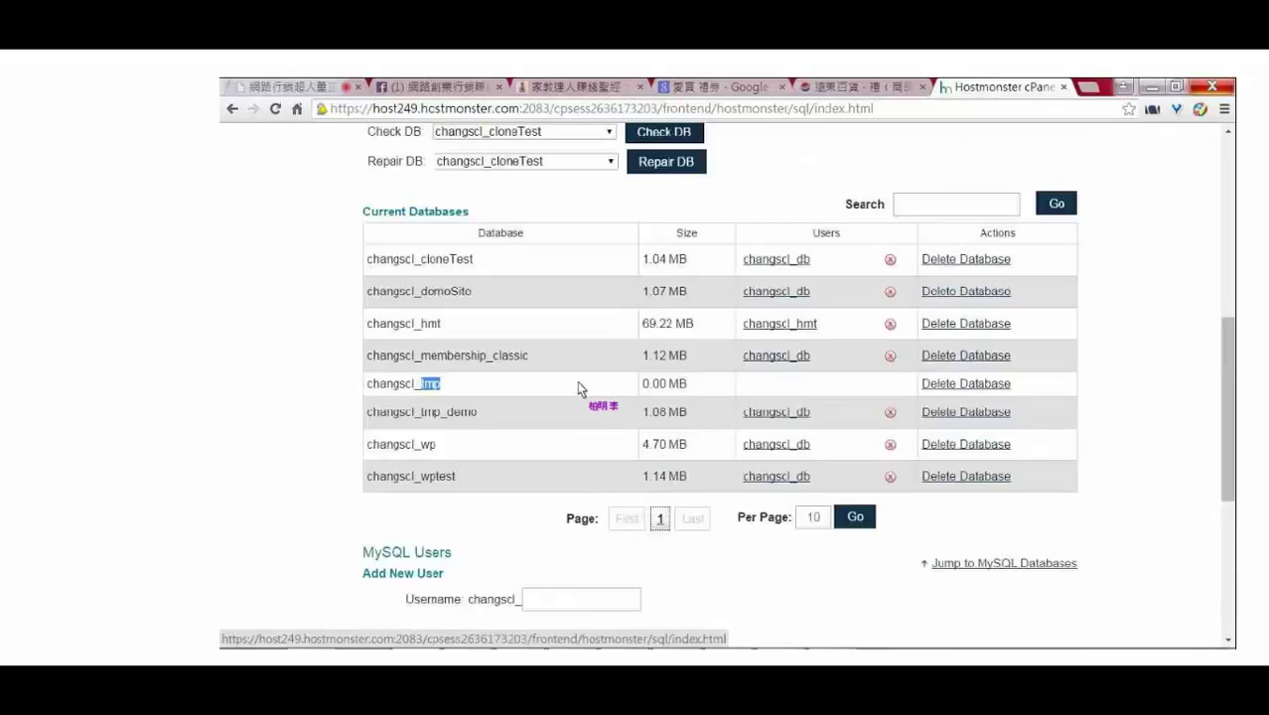
triple_click(581, 388)
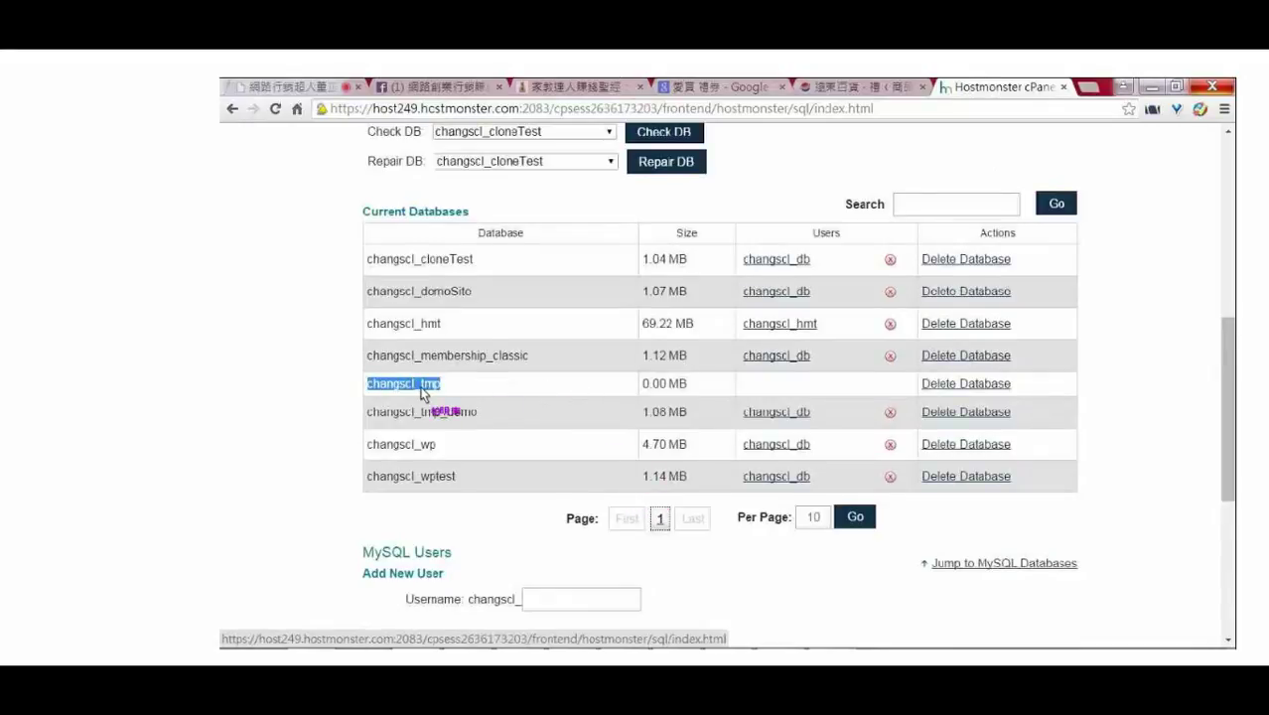
scroll(810, 397, down, 4)
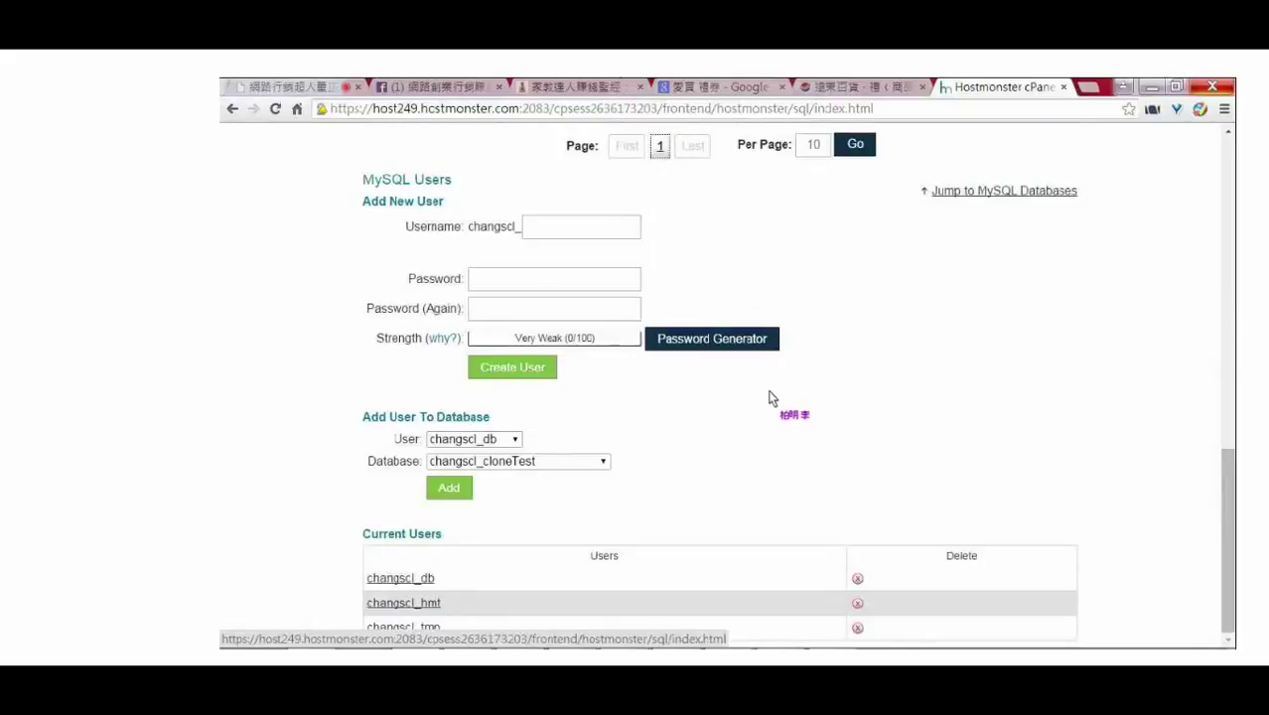
Step: Add the new tmp user to the tmp database in the Add User To Database section
click(487, 438)
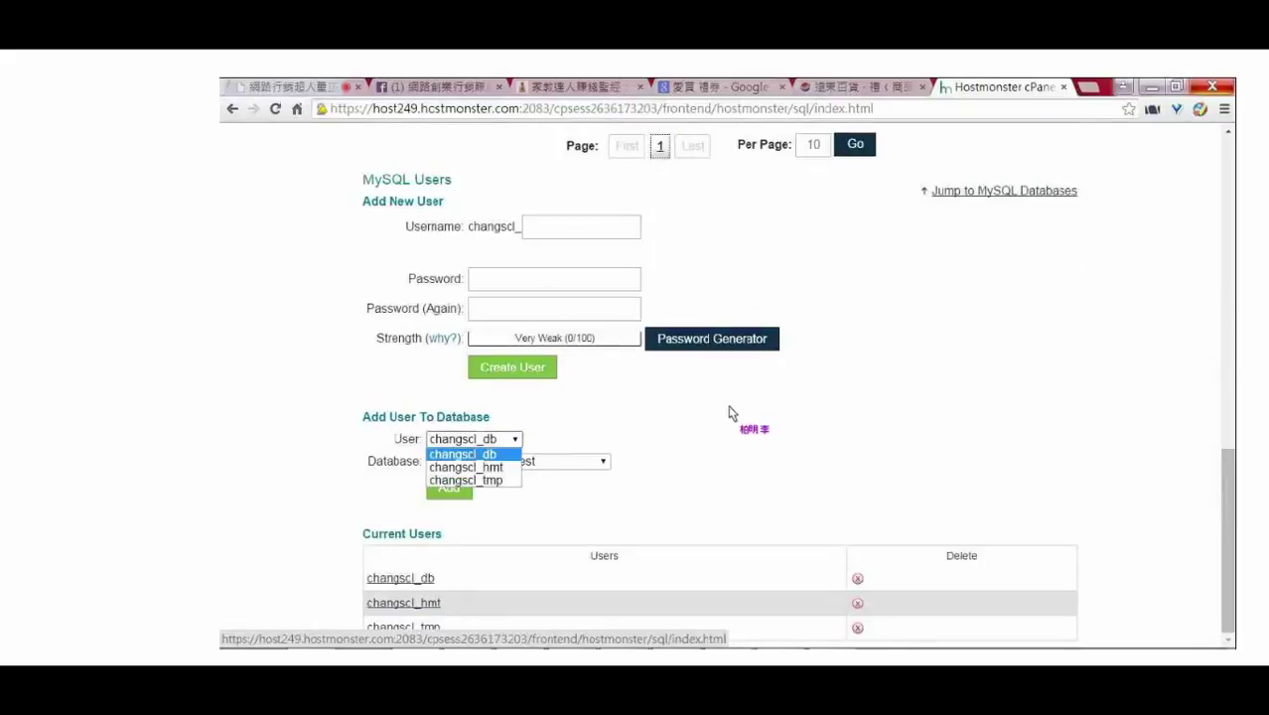
drag(489, 418, 369, 433)
click(502, 442)
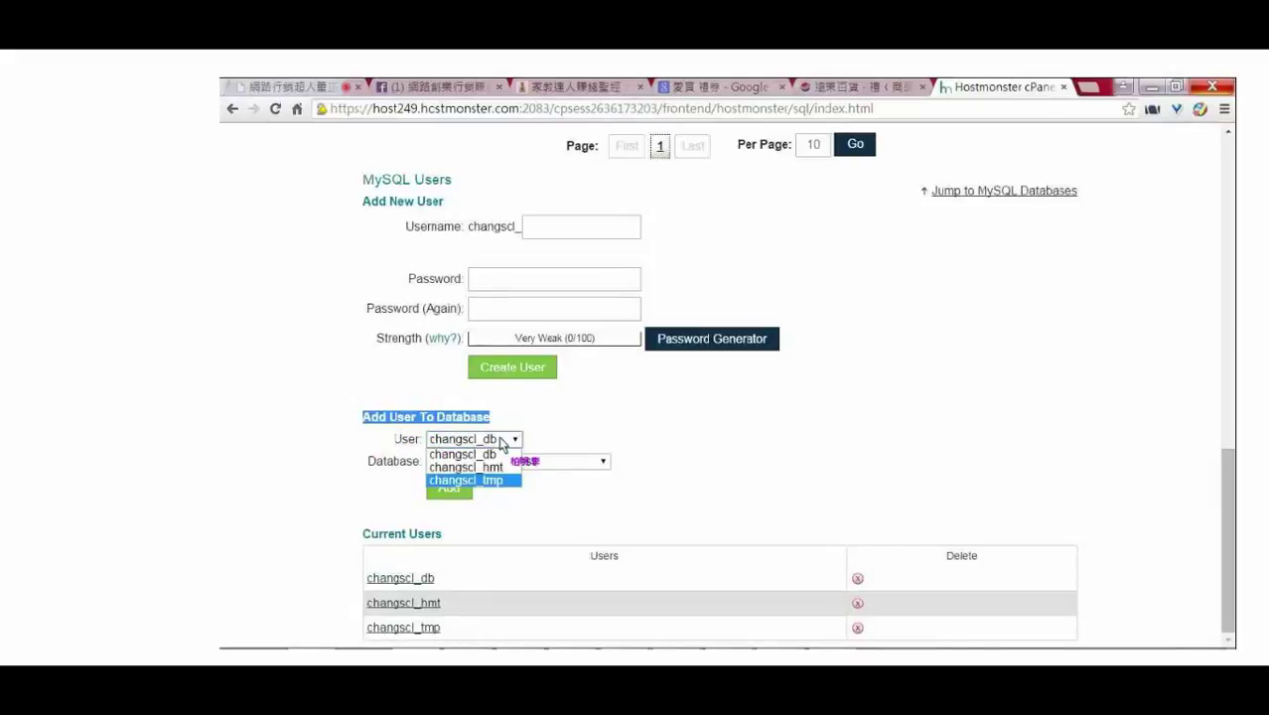
click(476, 479)
click(513, 461)
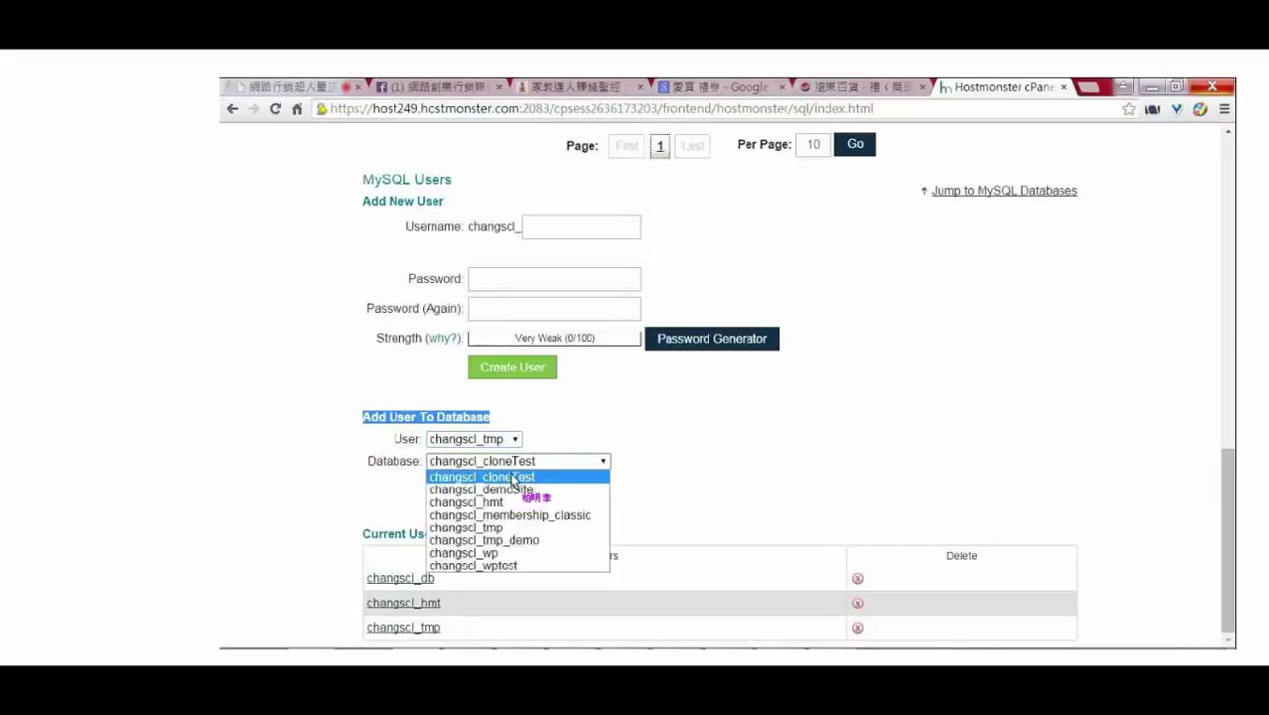
click(512, 477)
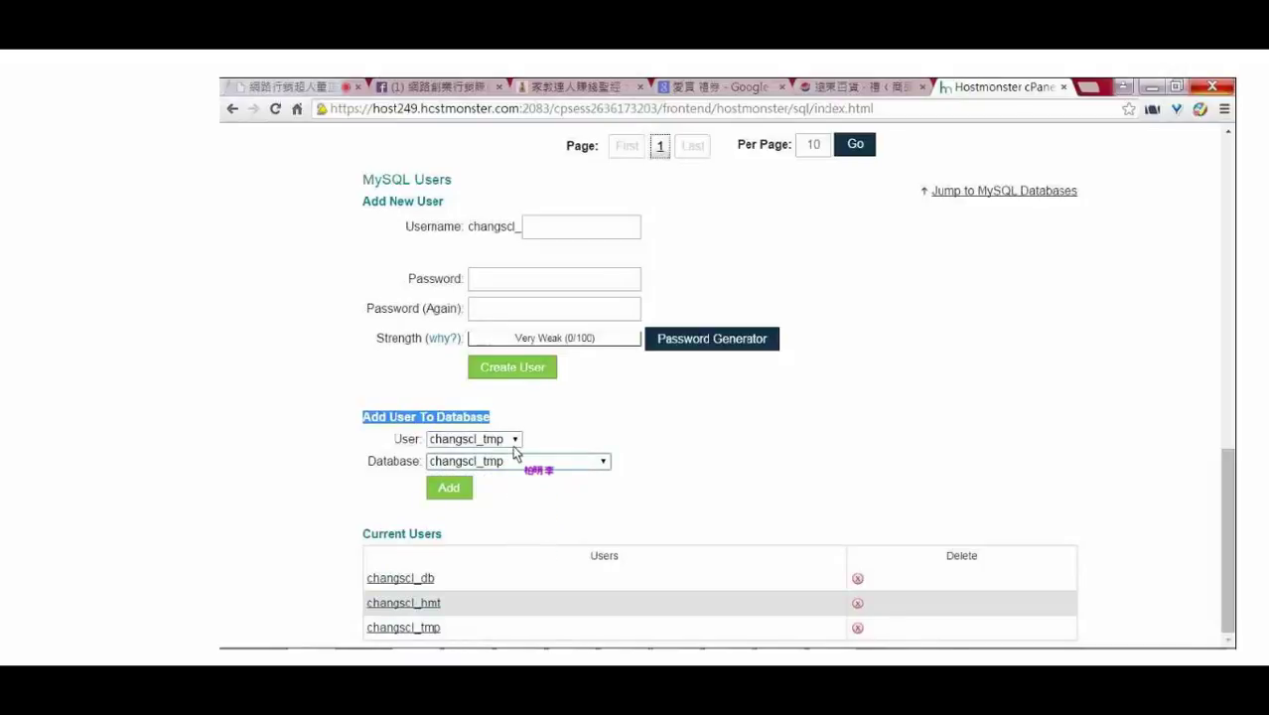
drag(518, 461, 436, 477)
click(449, 488)
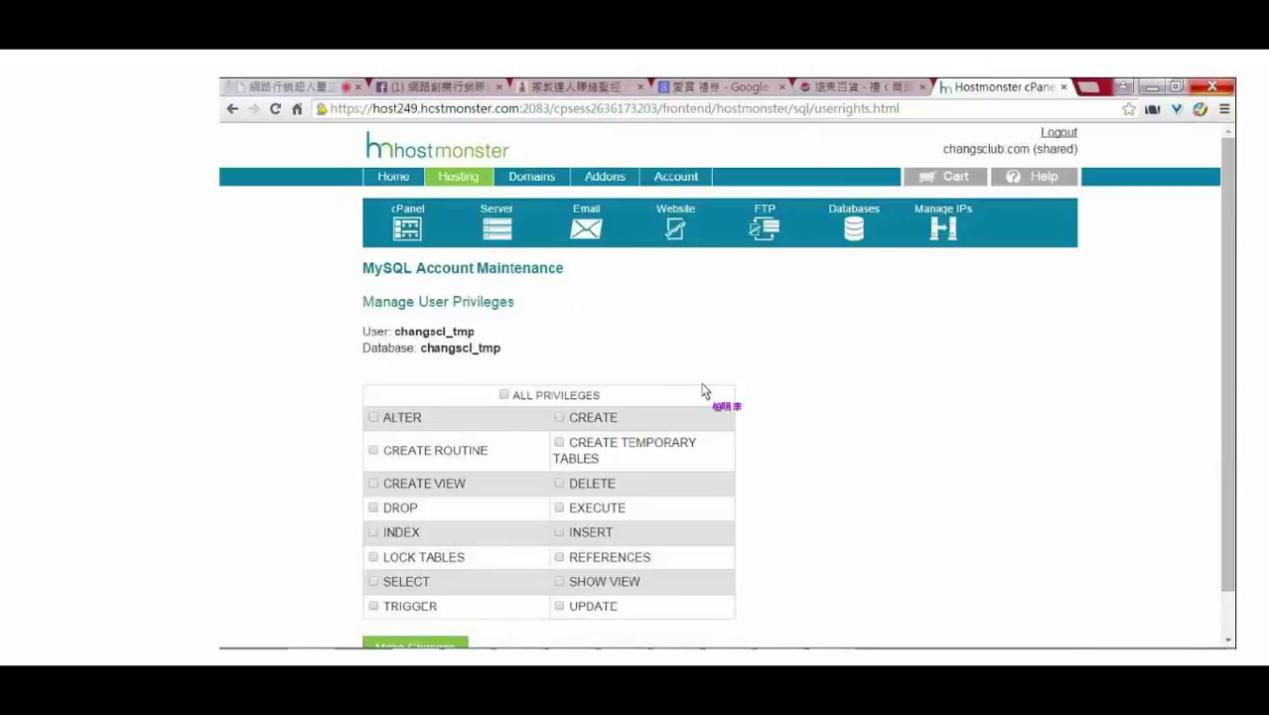
Step: Grant the tmp user all privileges on the tmp database, save the changes, and return to the MySQL Databases page
scroll(504, 393, down, 1)
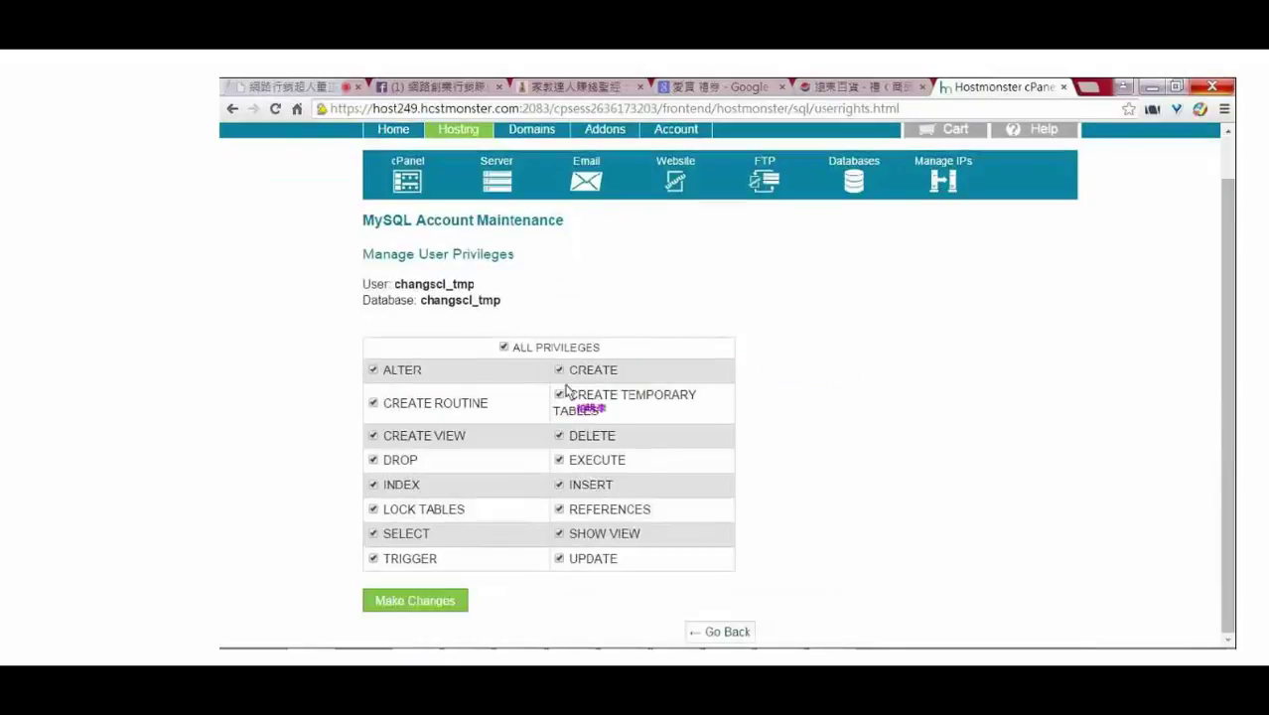
click(444, 600)
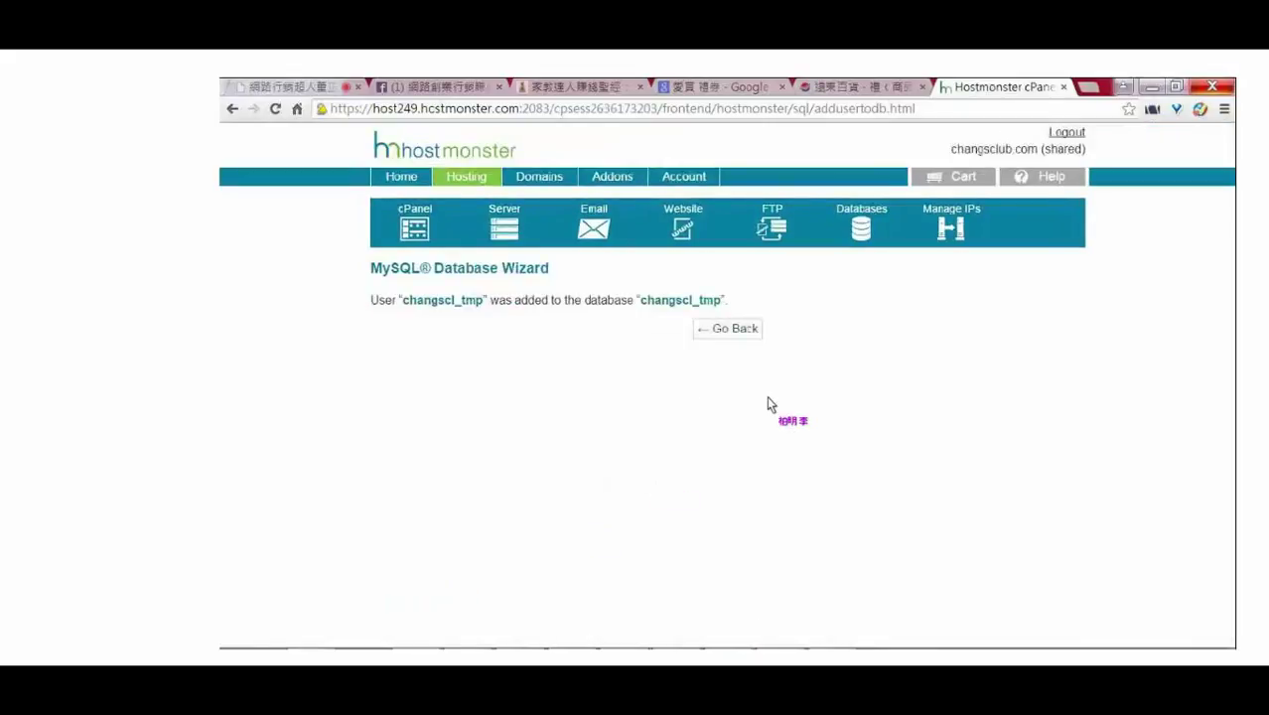
click(749, 331)
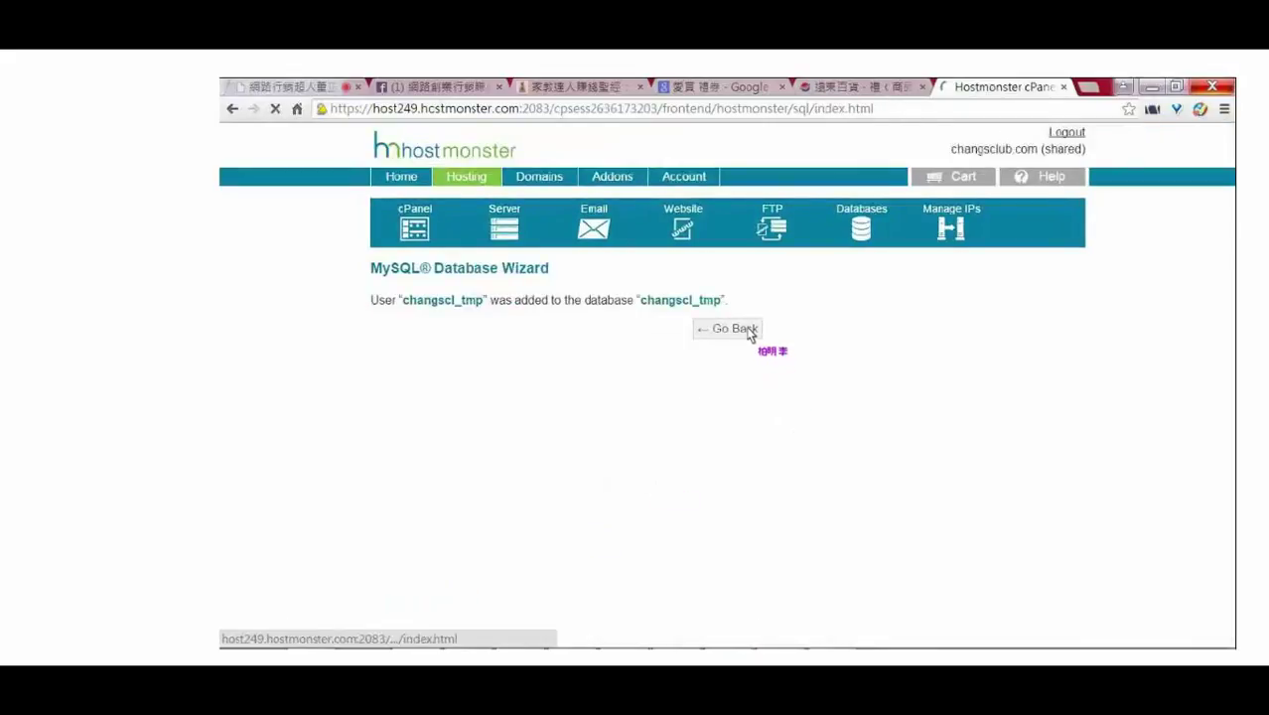
click(870, 96)
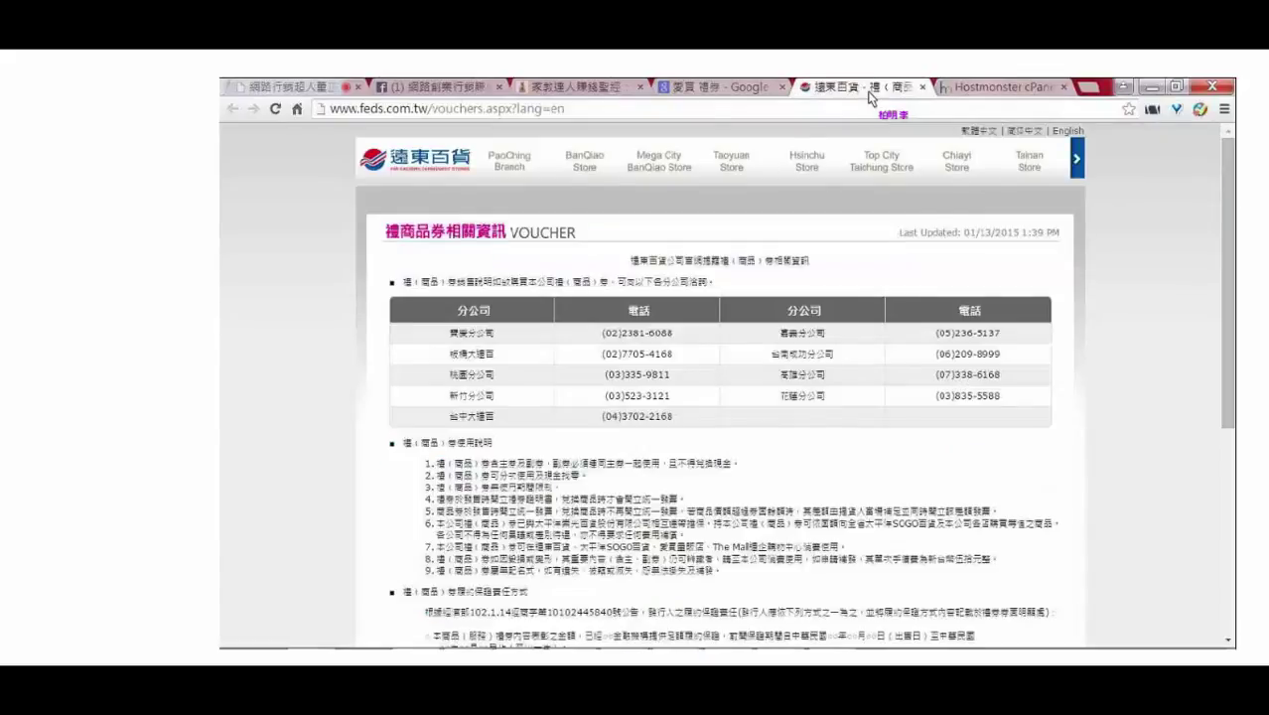
click(979, 89)
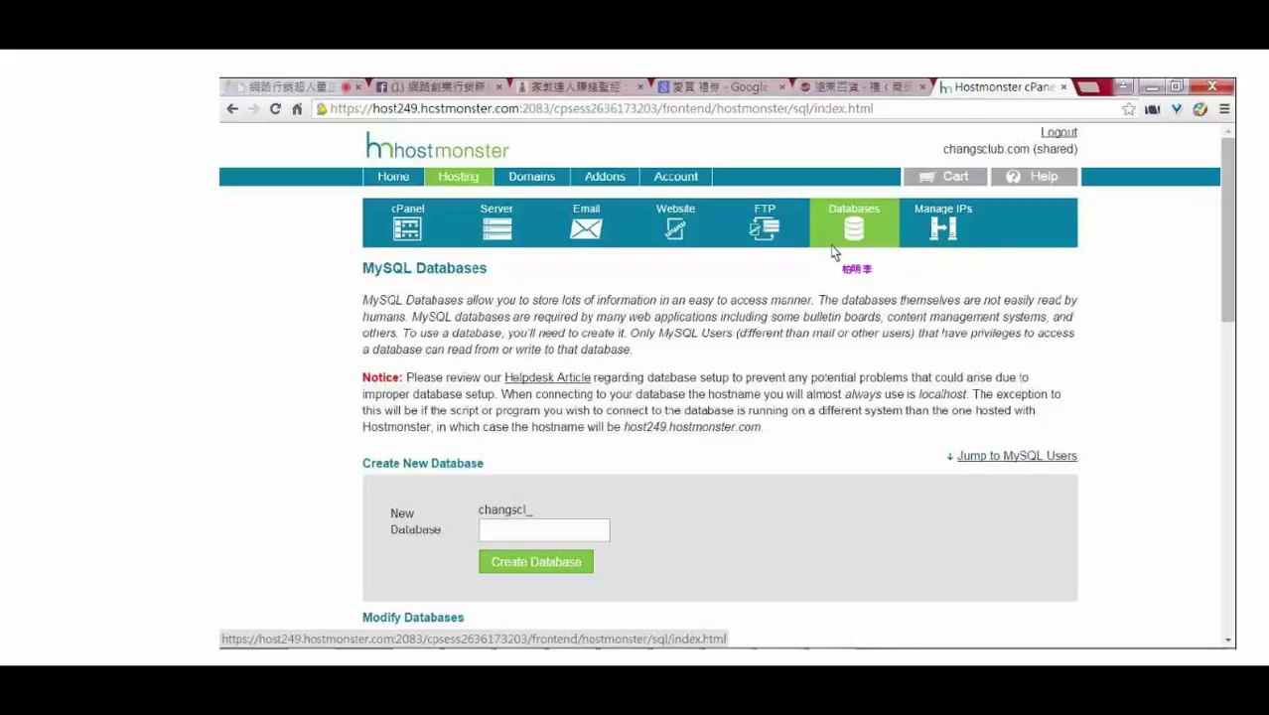
click(590, 90)
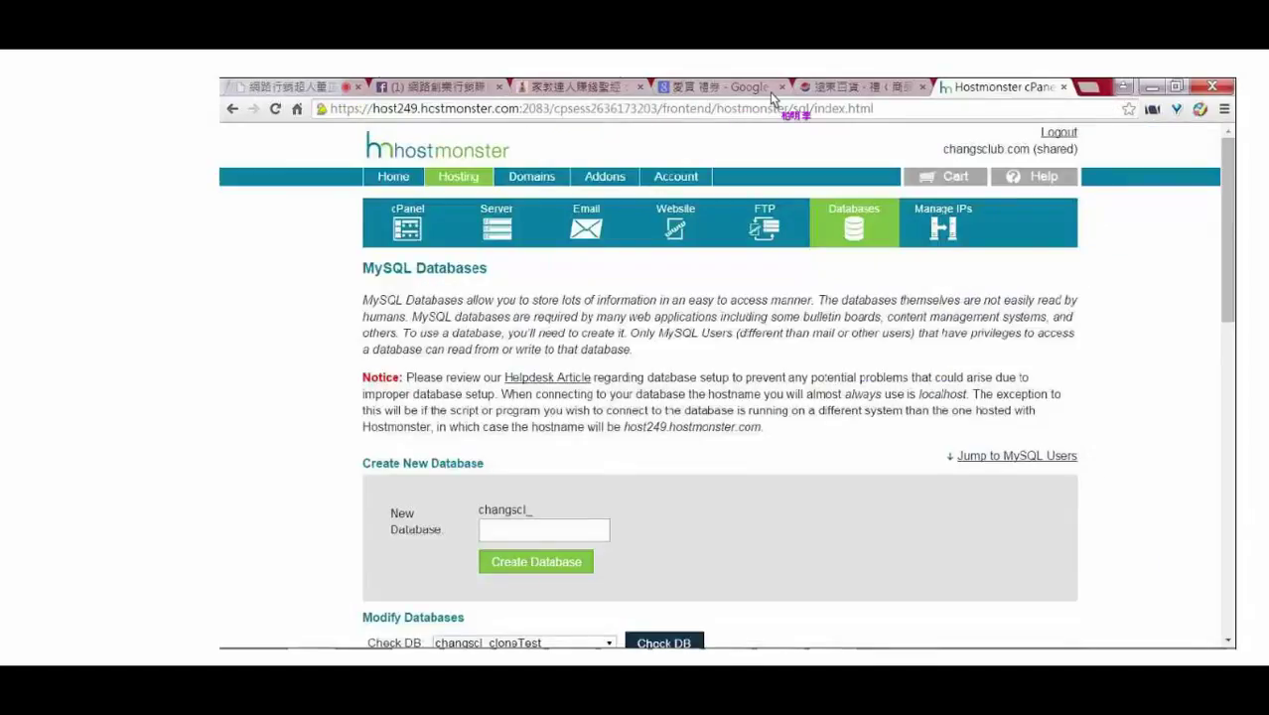
Step: Switch to handout.docx in Word and review the cPanel instructions for creating the database account, database and privileges
key(alt+Tab)
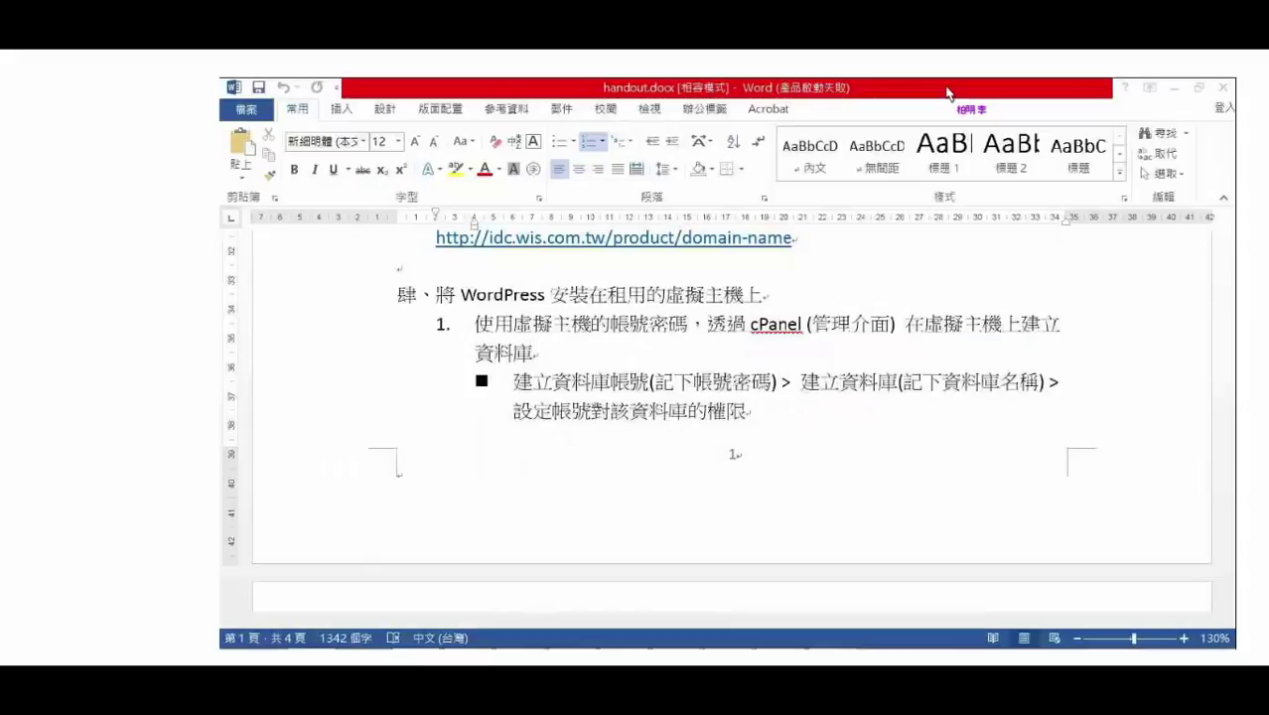
triple_click(663, 360)
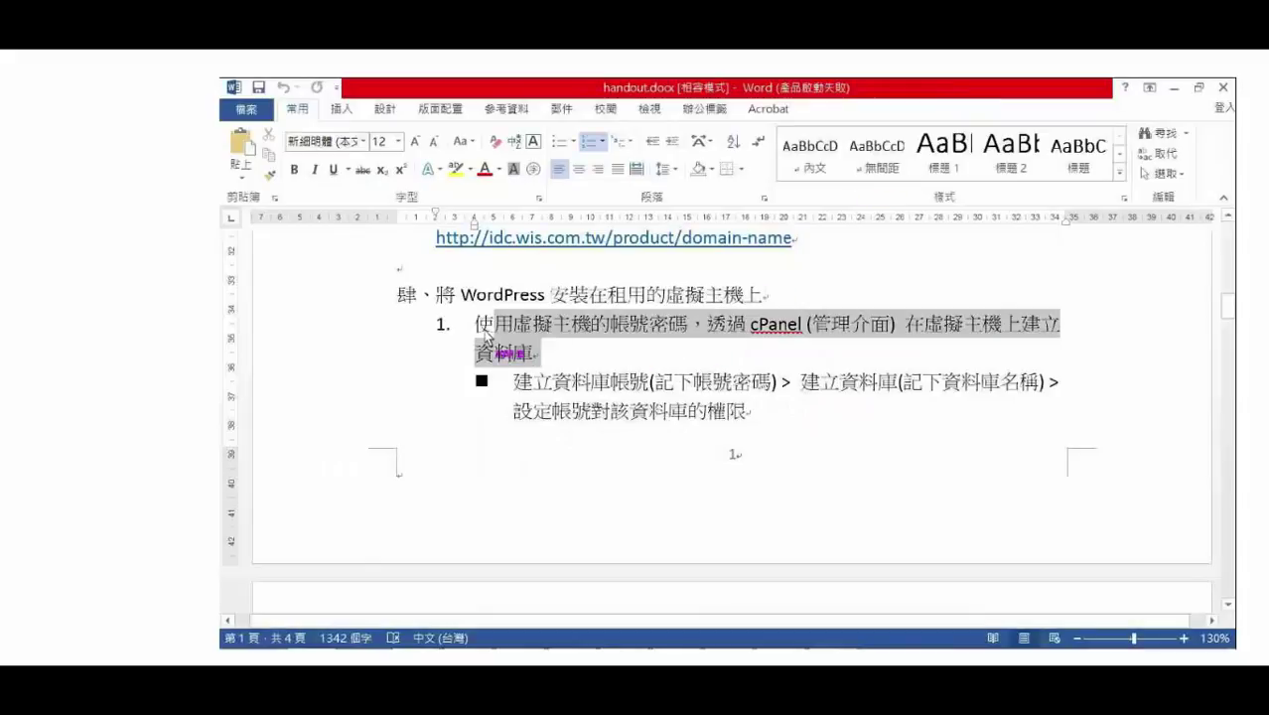
click(520, 365)
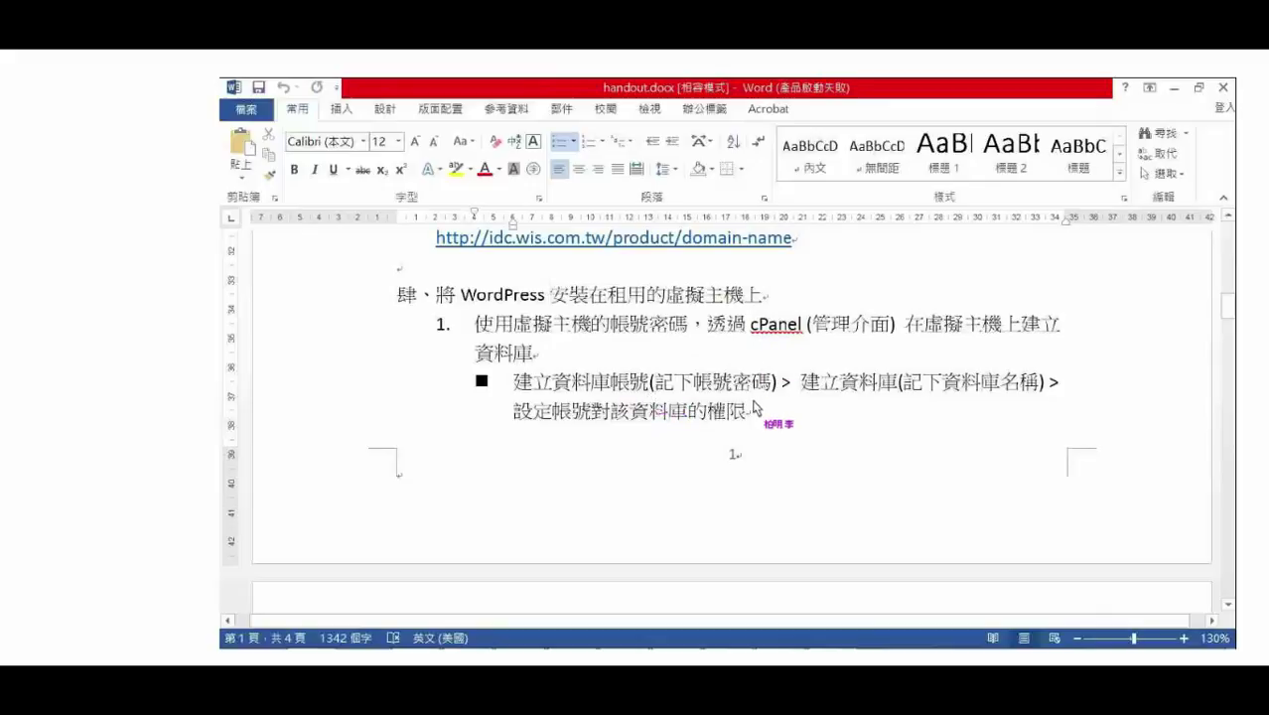
scroll(755, 407, down, 1)
triple_click(700, 366)
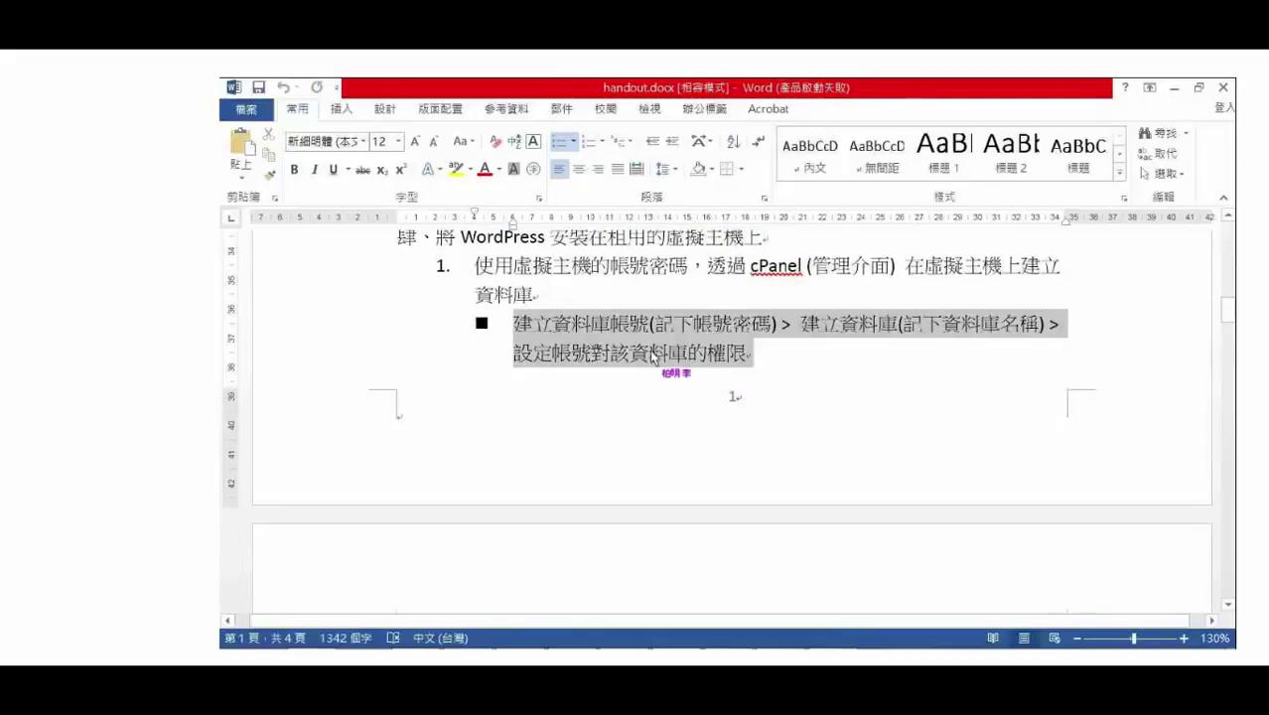
click(655, 377)
double_click(812, 330)
drag(812, 330, 921, 327)
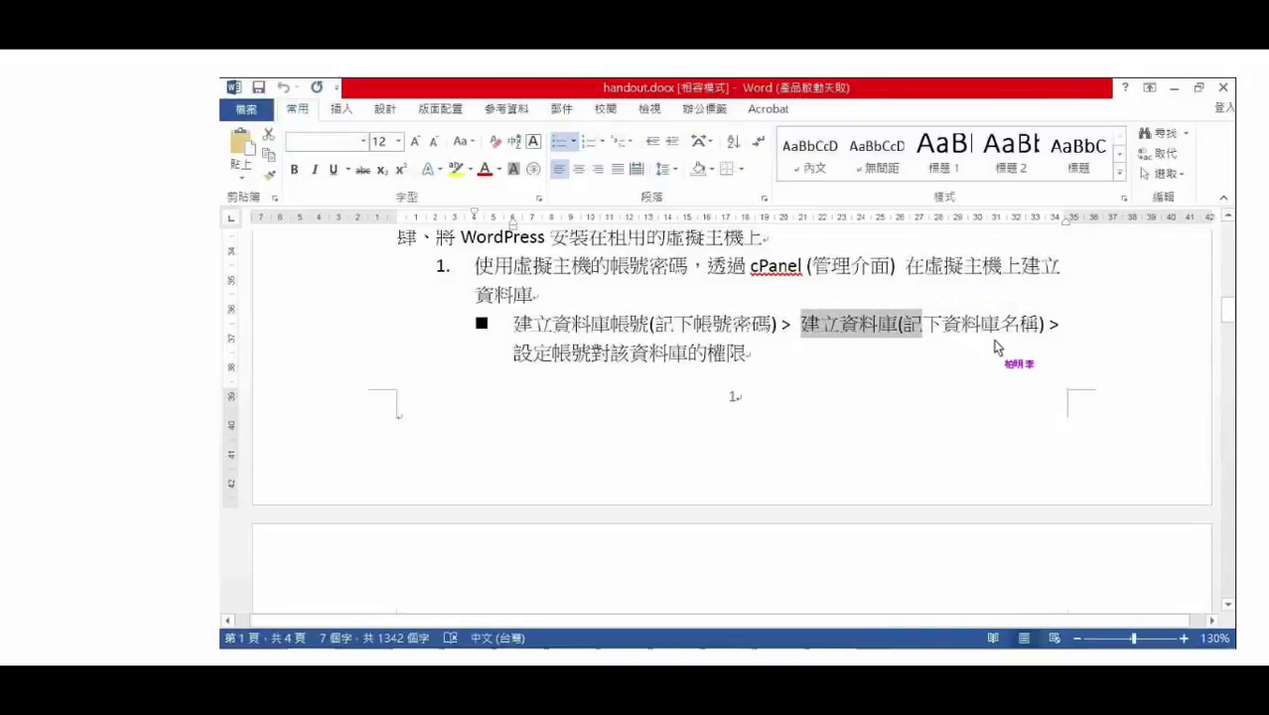
scroll(995, 346, down, 1)
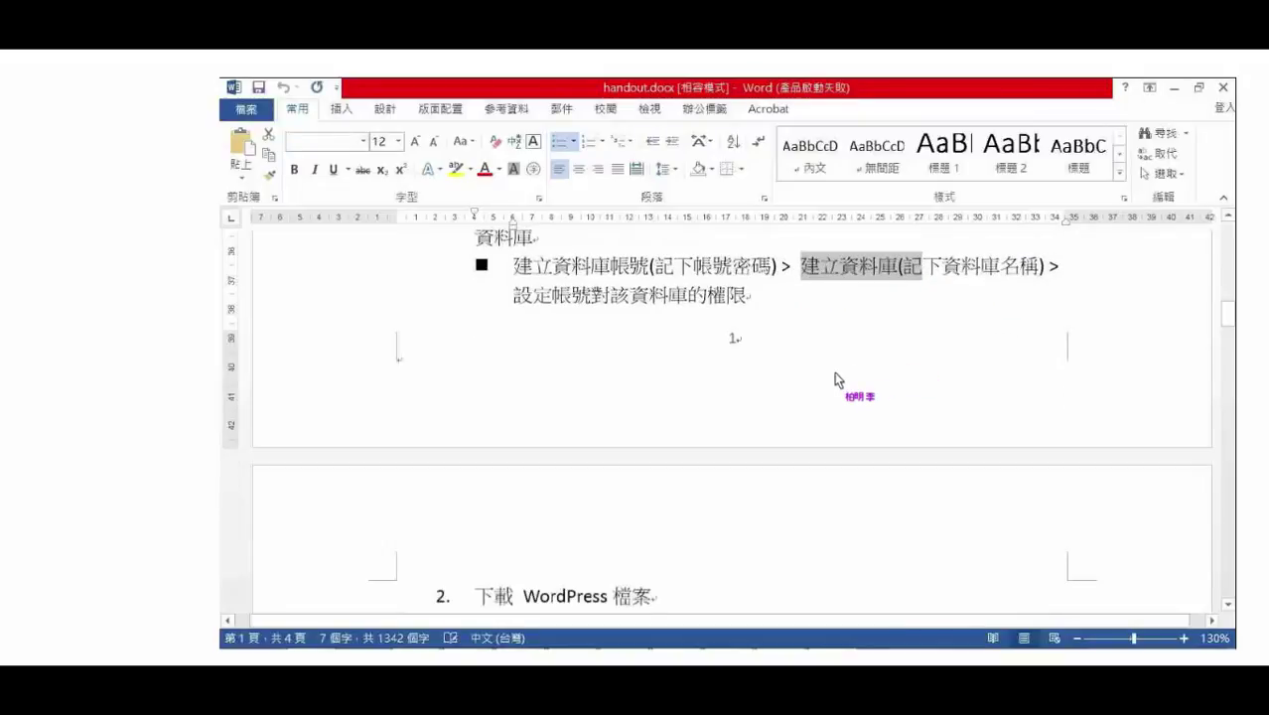
scroll(834, 377, down, 4)
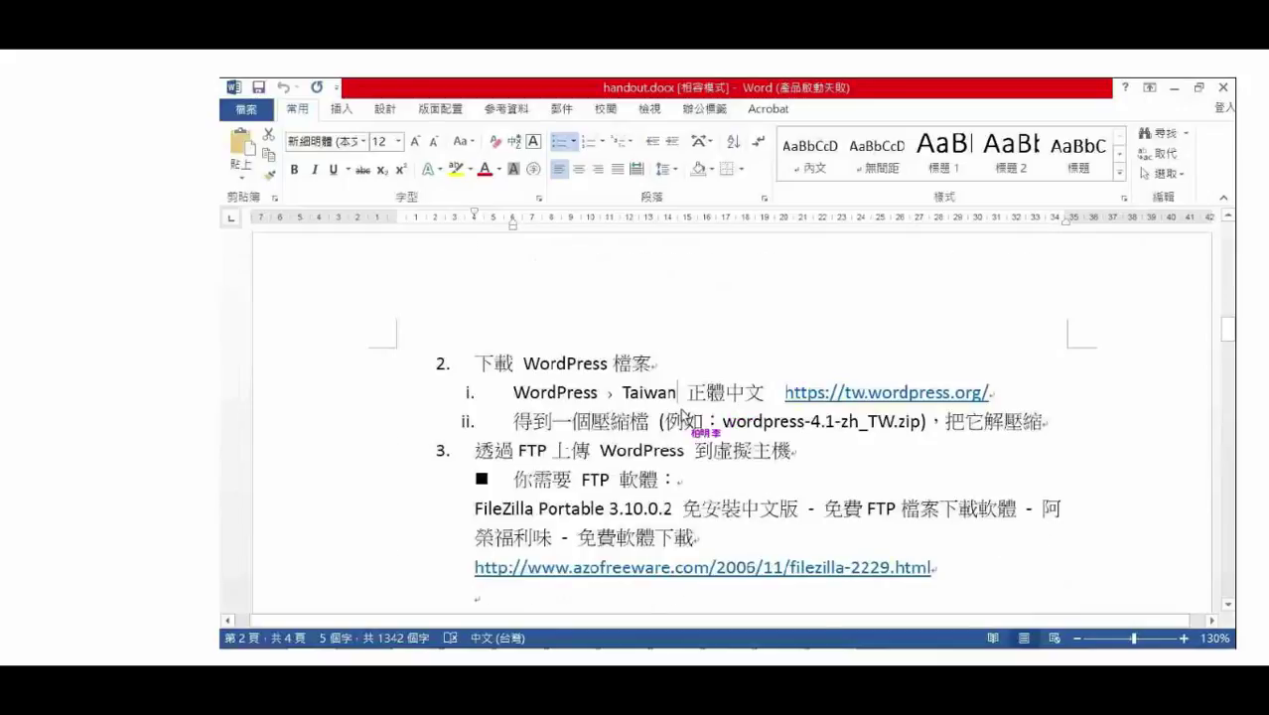
click(679, 397)
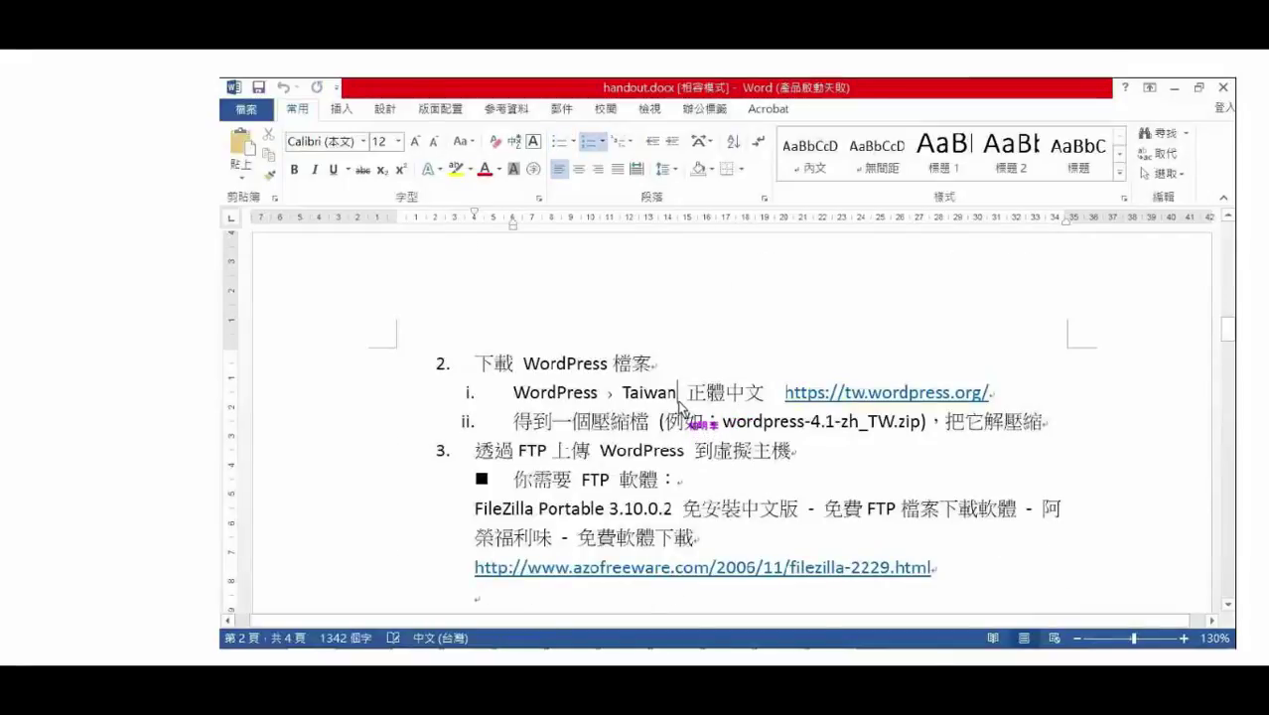
key(Right)
key(Right)
key(Right)
key(Right)
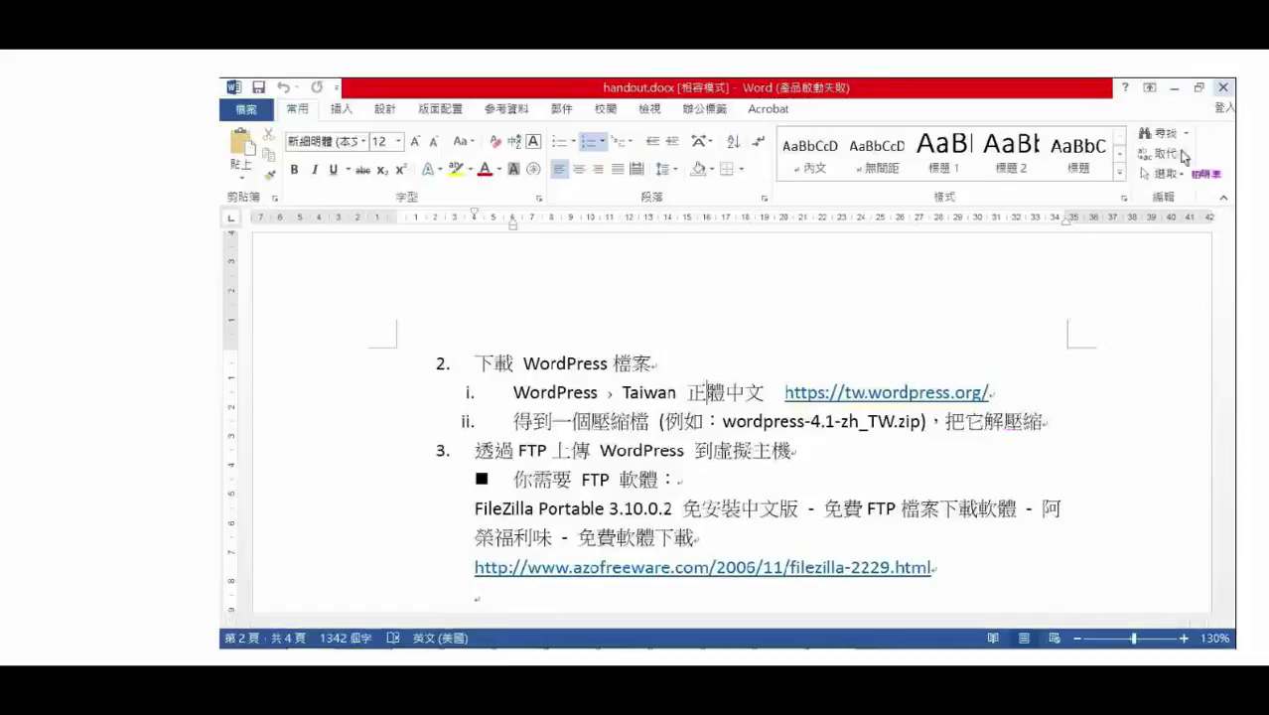
key(Right)
key(Right)
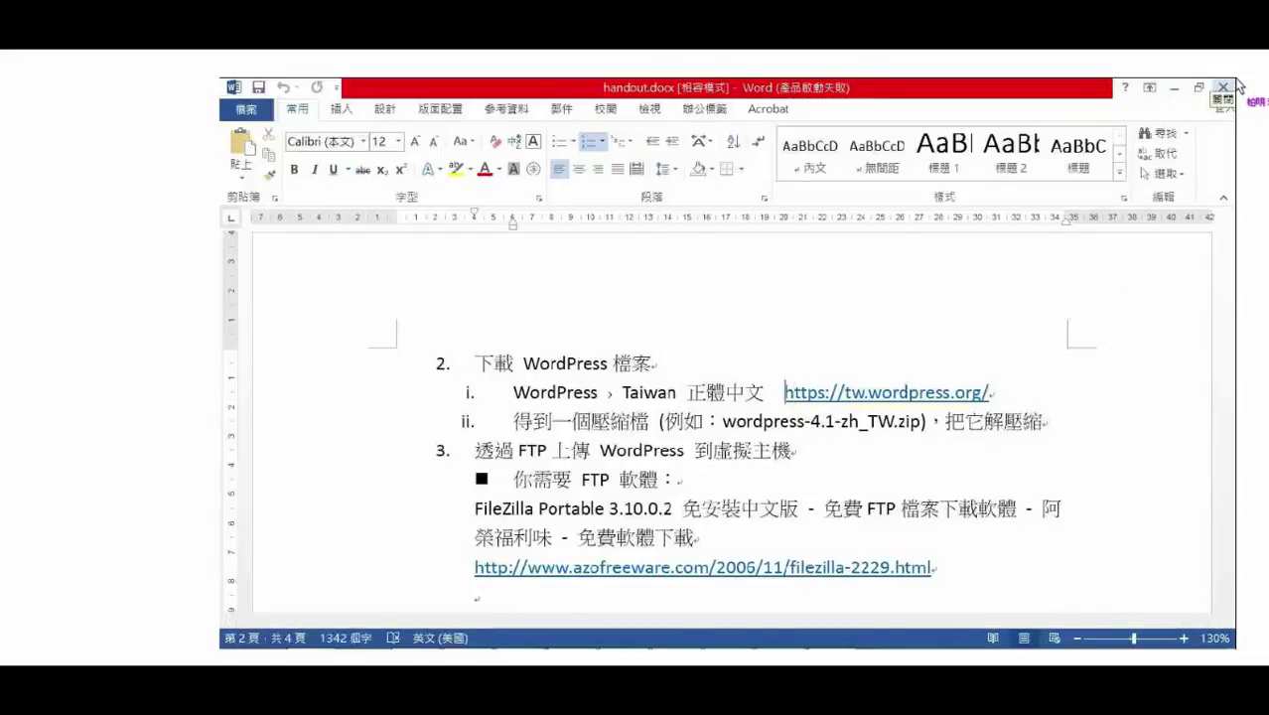
key(shift+End)
key(shift+Left)
key(ctrl+c)
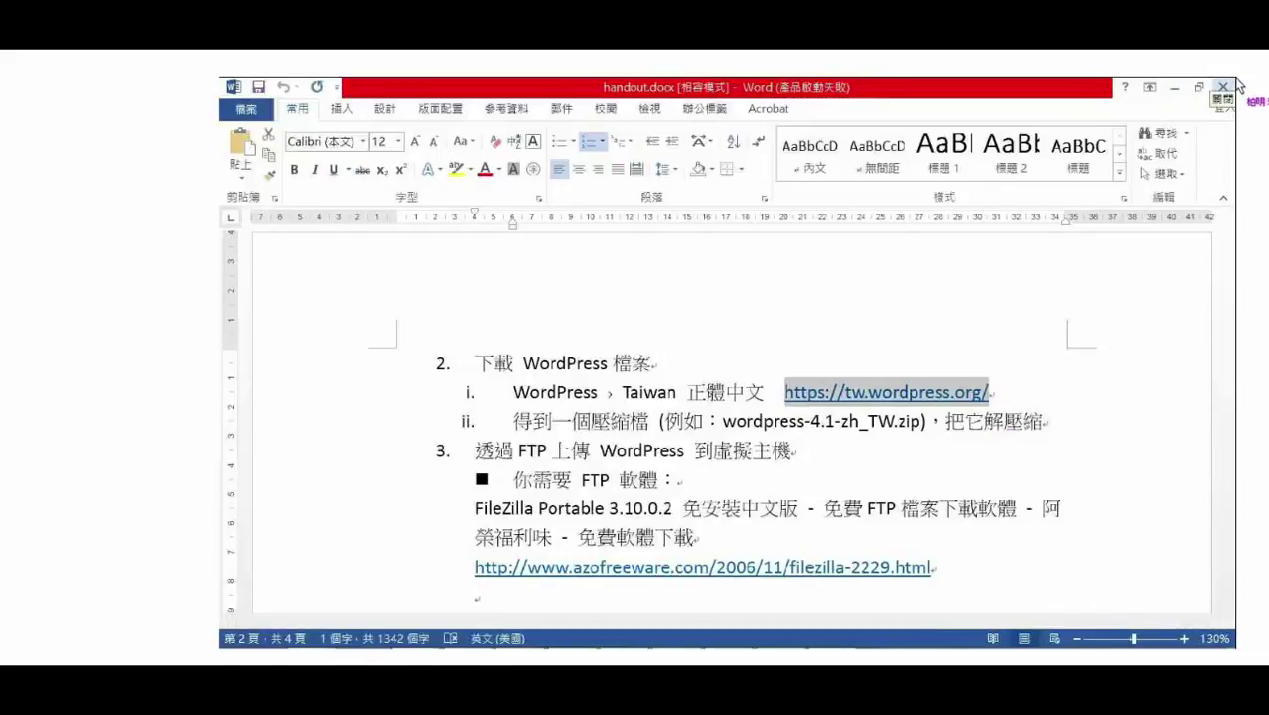
key(alt+Tab)
key(ctrl+t)
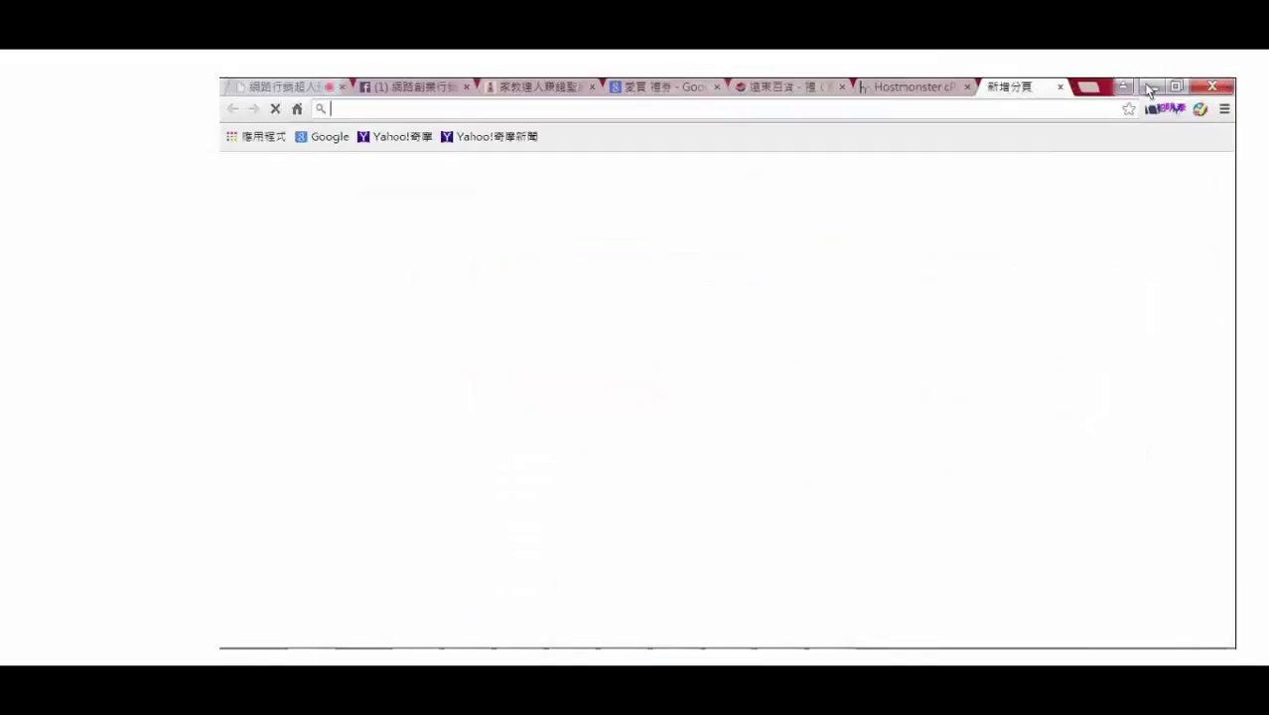
key(ctrl+v)
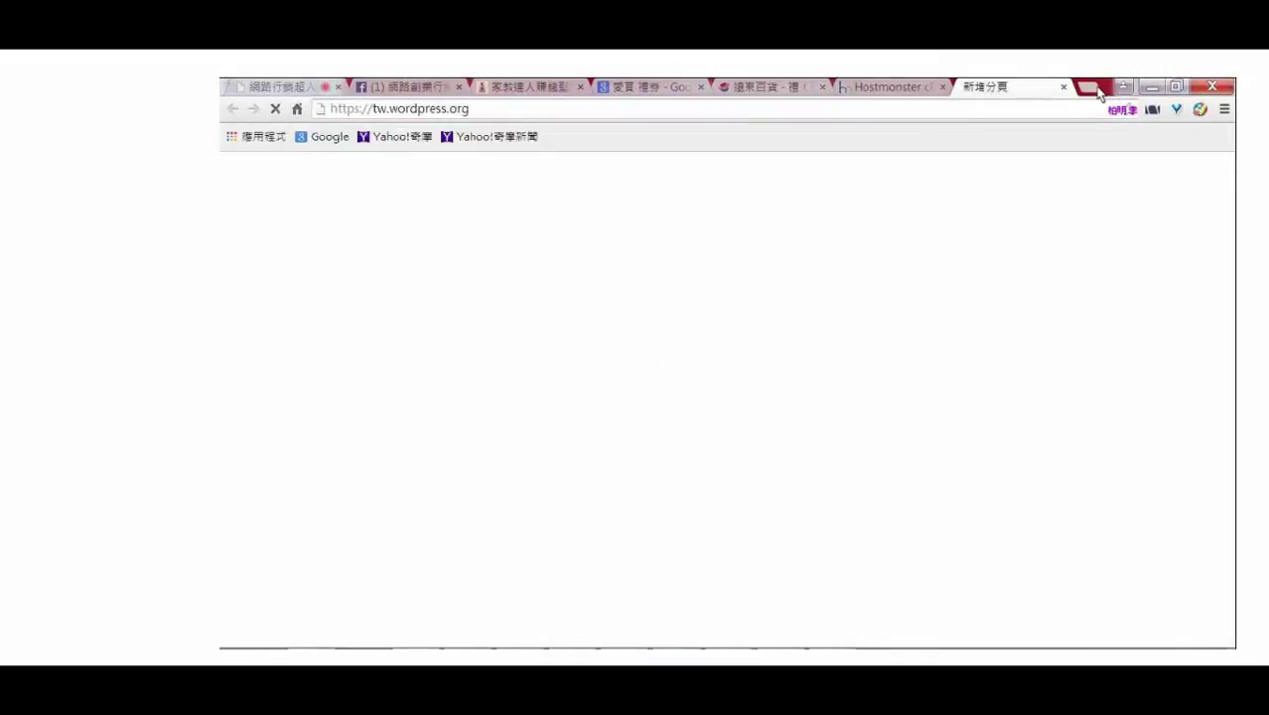
Step: Recheck the handout's WordPress download instructions and locate the WordPress 4.1 zip download on the tw.wordpress.org page in Chrome
click(1151, 86)
click(548, 367)
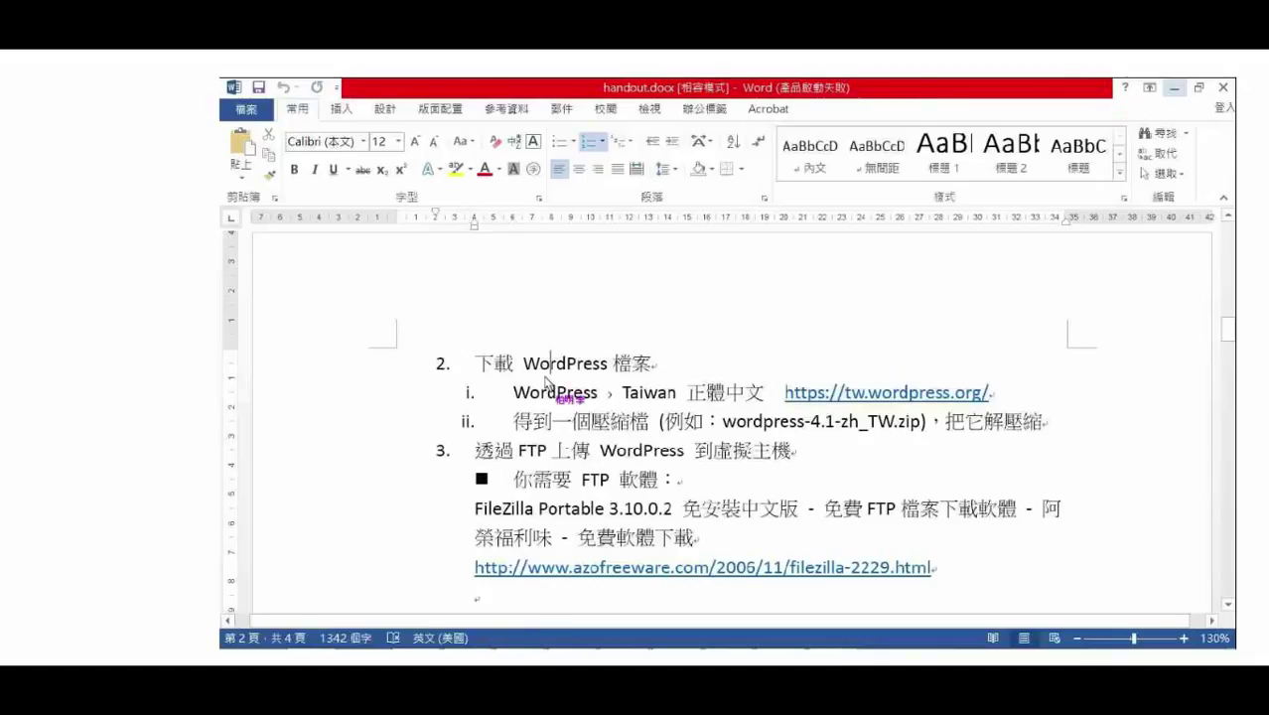
scroll(596, 385, up, 5)
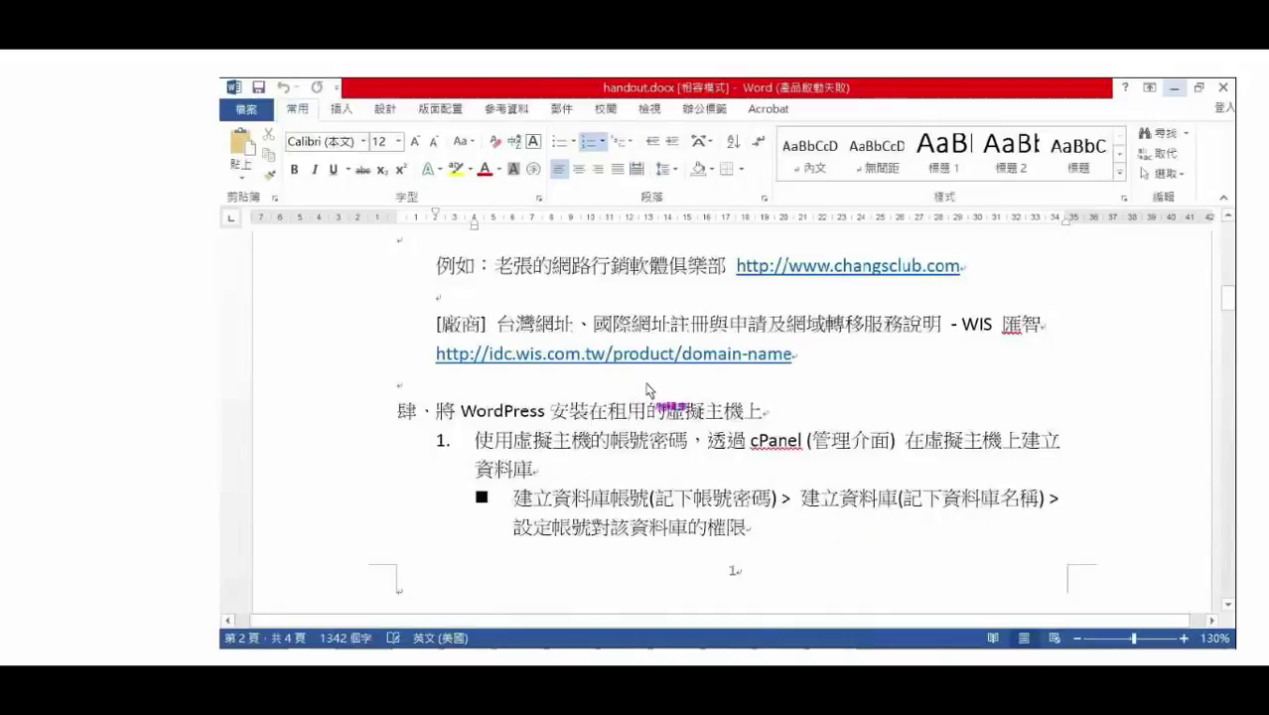
scroll(656, 390, down, 5)
key(alt+Tab)
scroll(911, 368, down, 2)
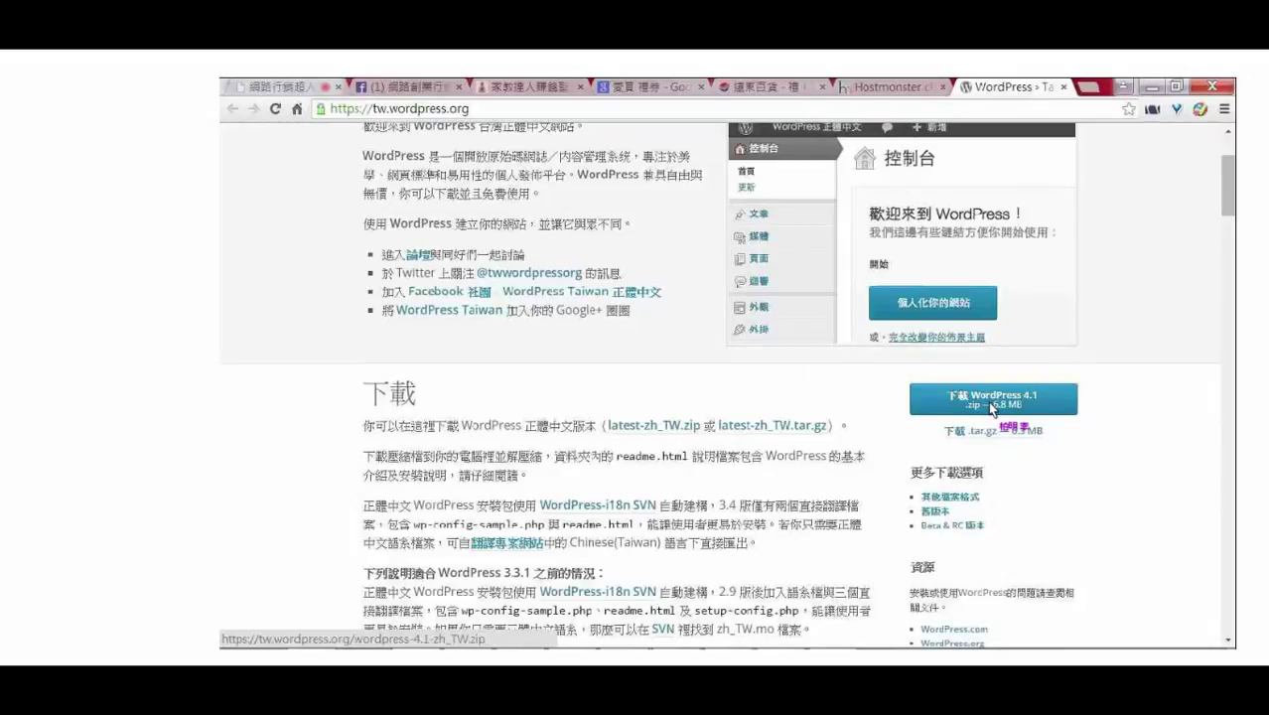
Step: Return to the Word handout and review the instructions for extracting the WordPress archive and uploading it by FTP with FileZilla
key(alt+Tab)
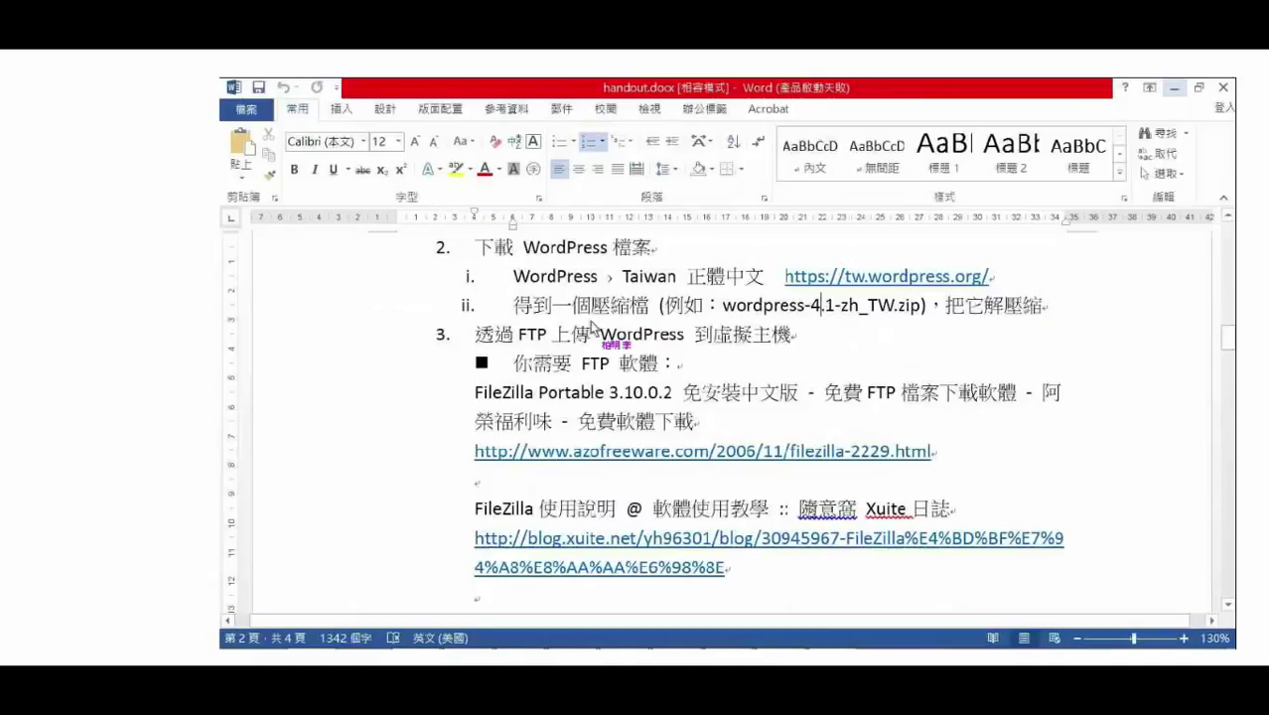
drag(552, 306, 893, 308)
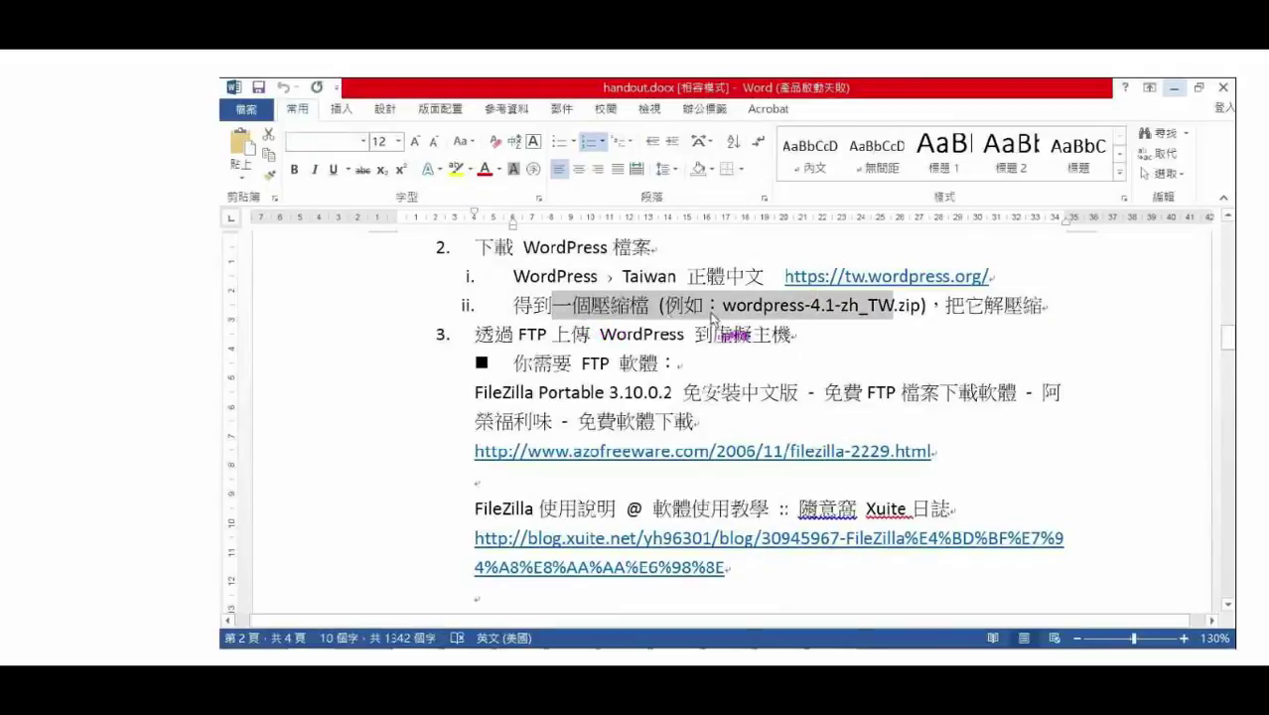
click(600, 322)
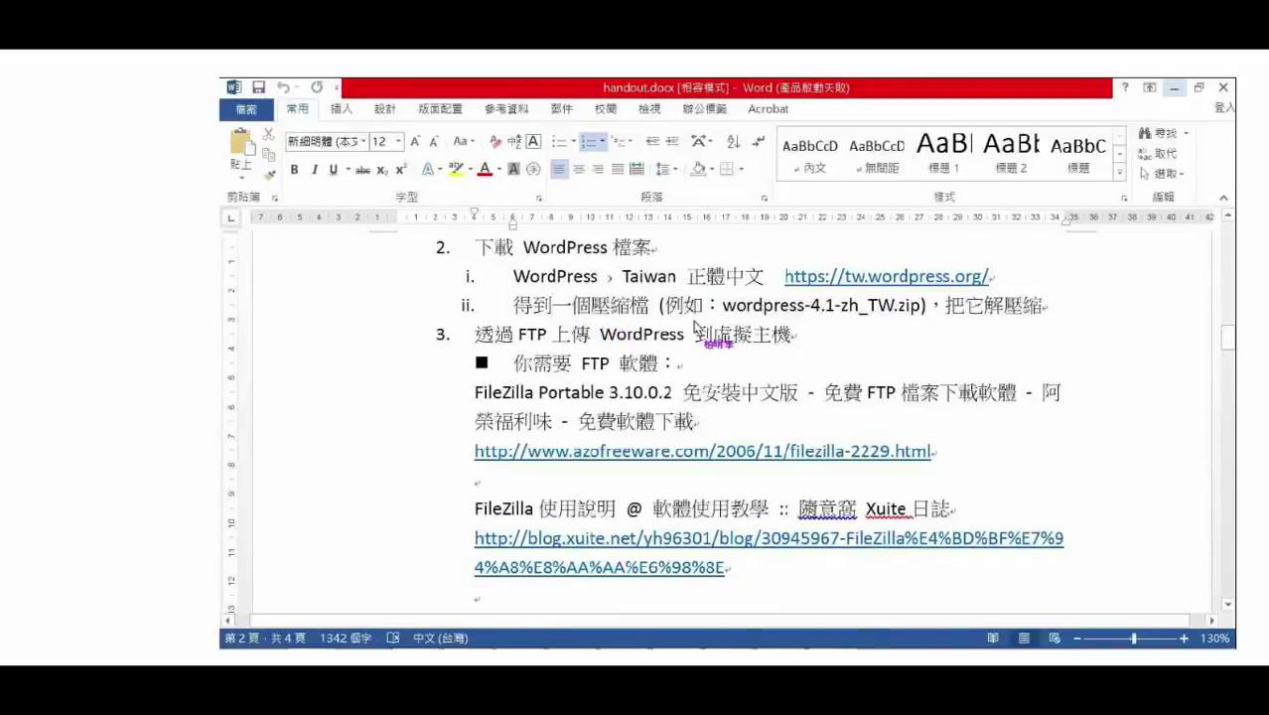
key(shift+Home)
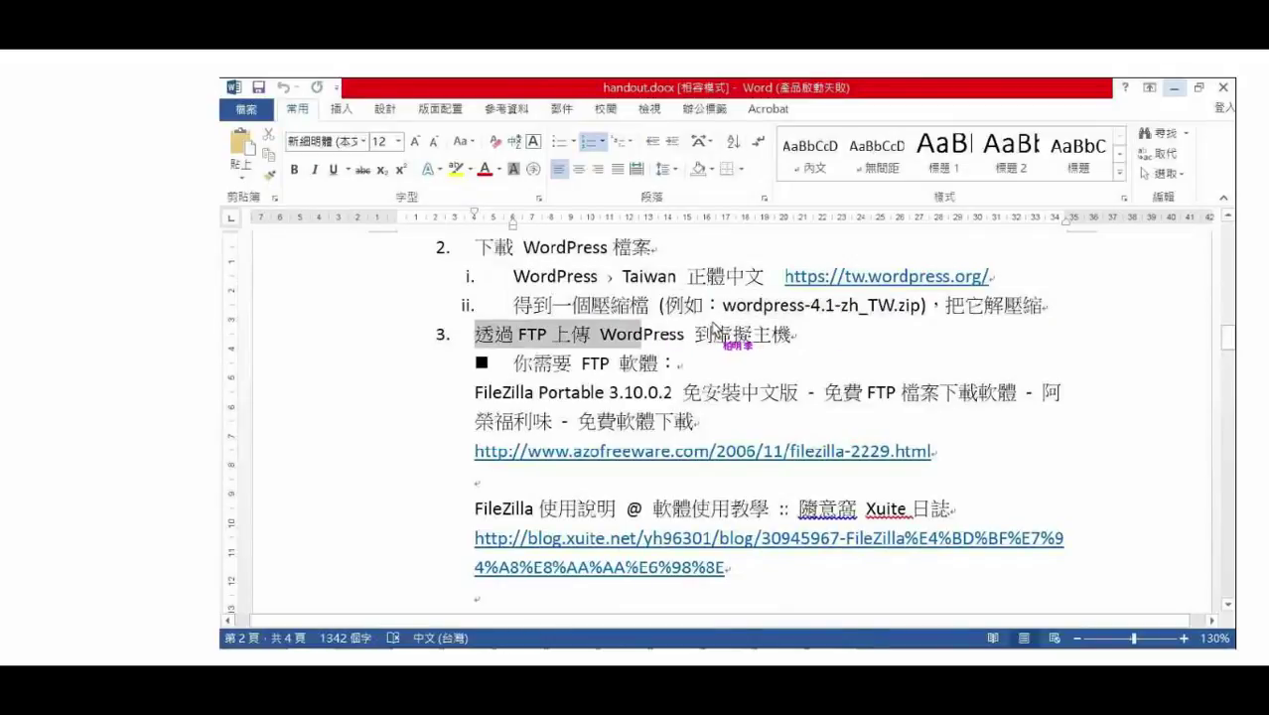
key(shift+End)
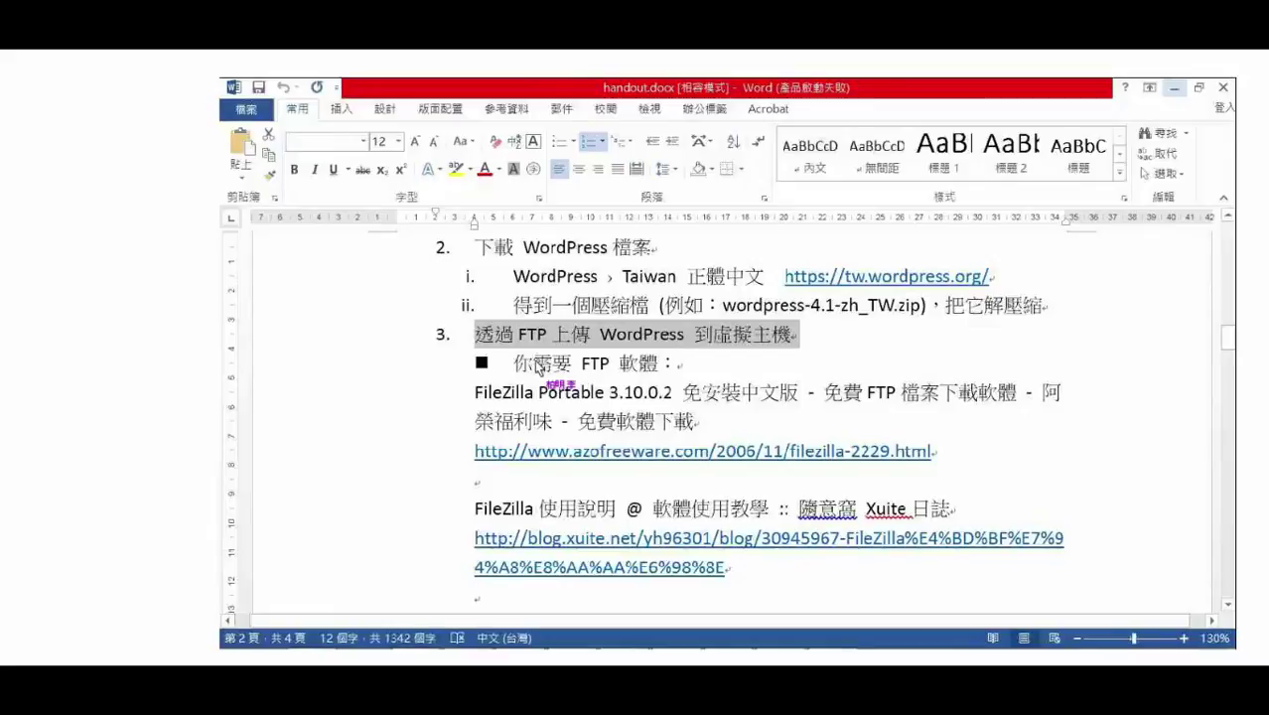
click(539, 366)
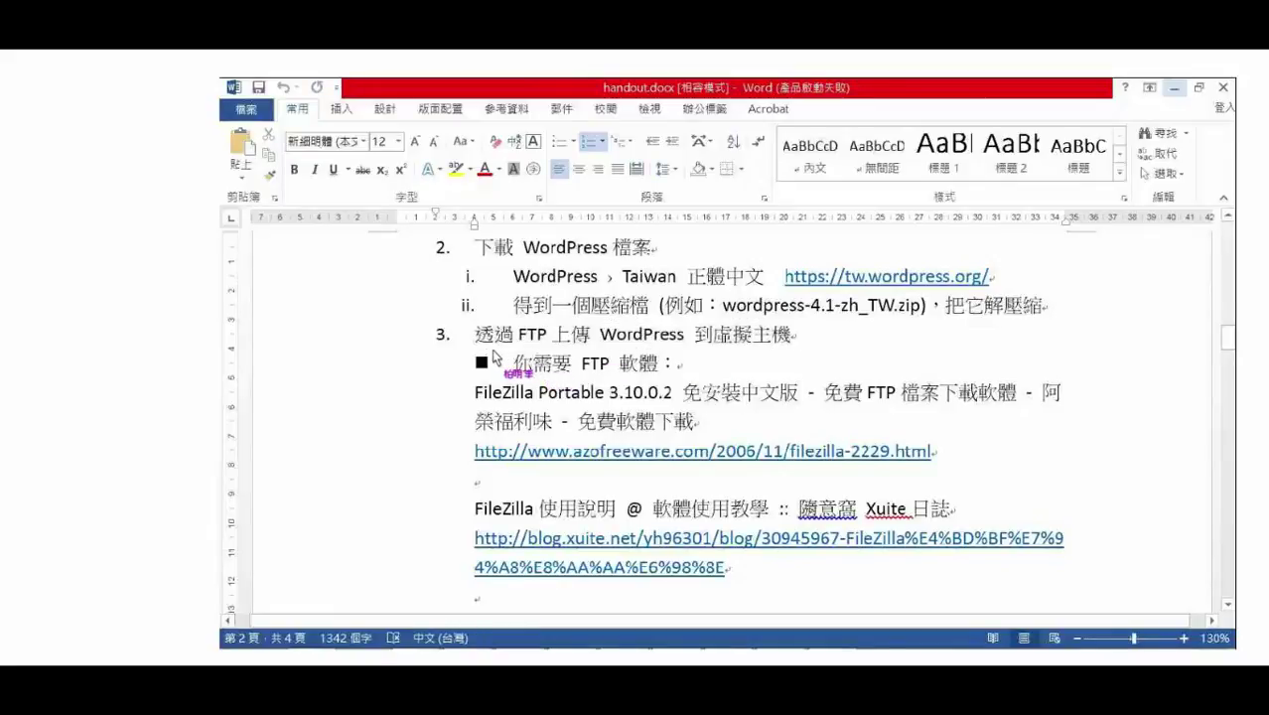
scroll(616, 358, down, 3)
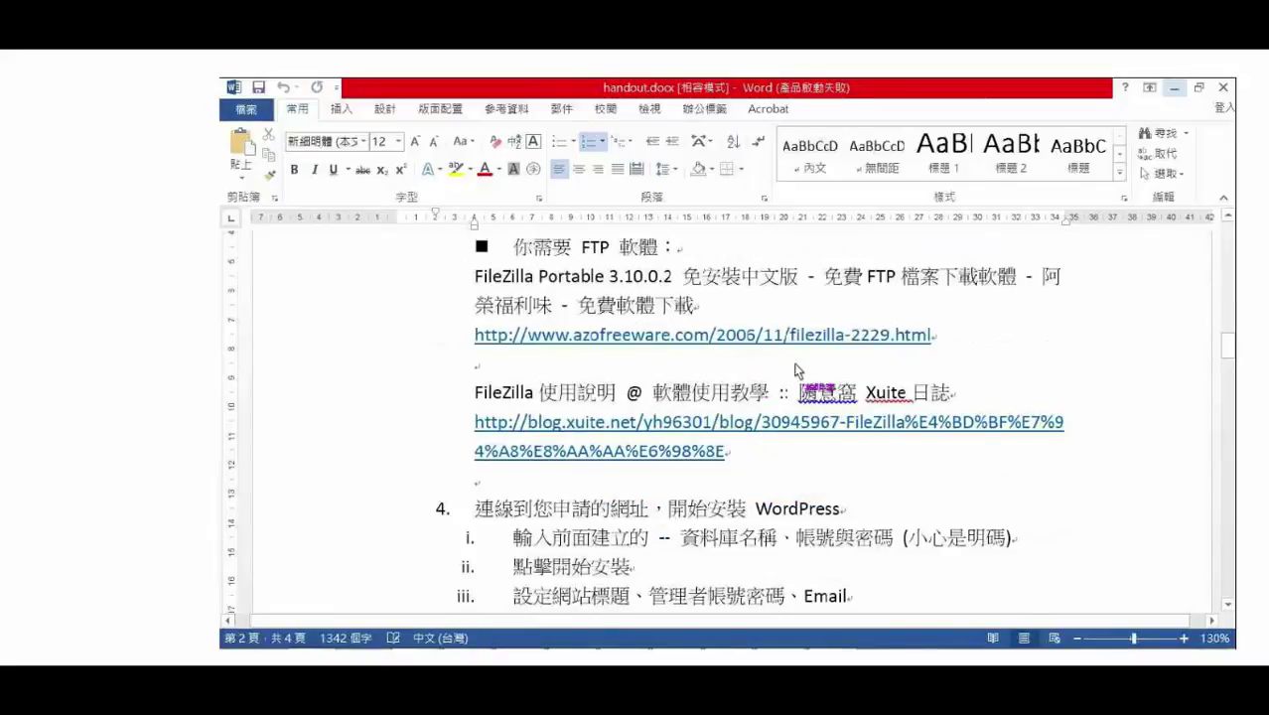
scroll(794, 370, up, 2)
click(780, 358)
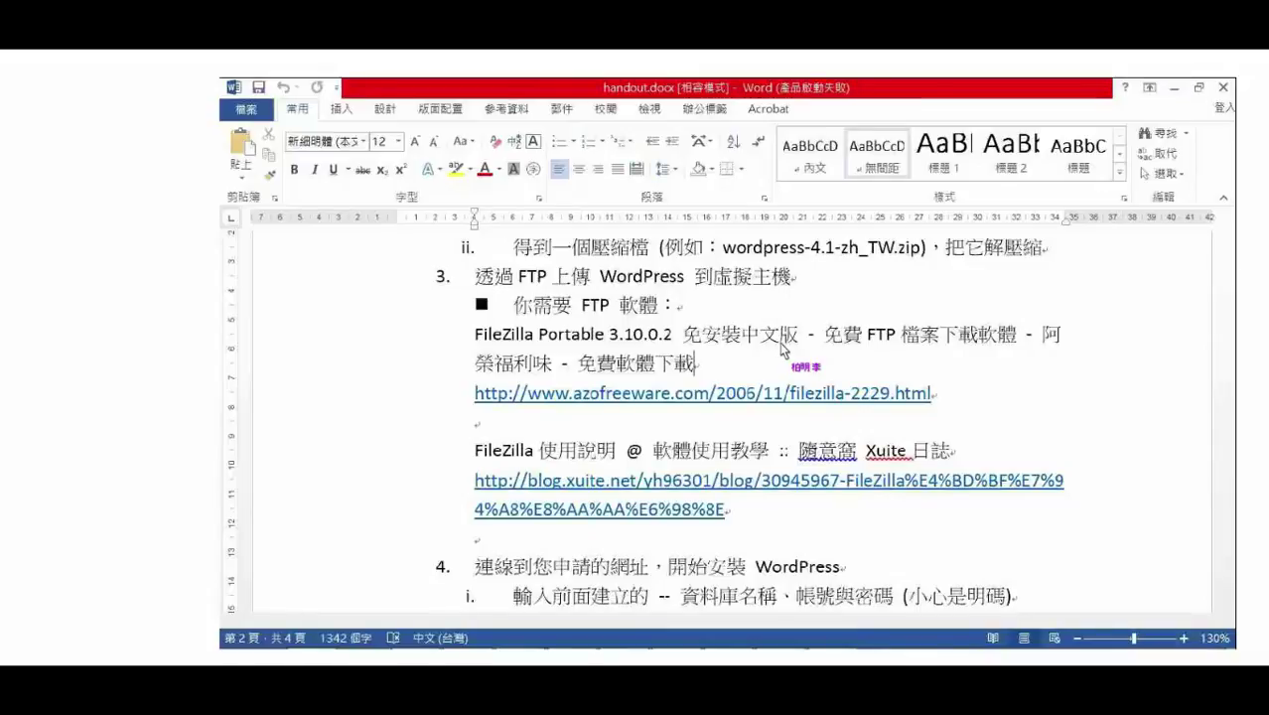
Step: Review the FileZilla Portable download link and the FileZilla usage tutorial in the handout, and locate the FileZilla shortcut on the desktop
click(859, 177)
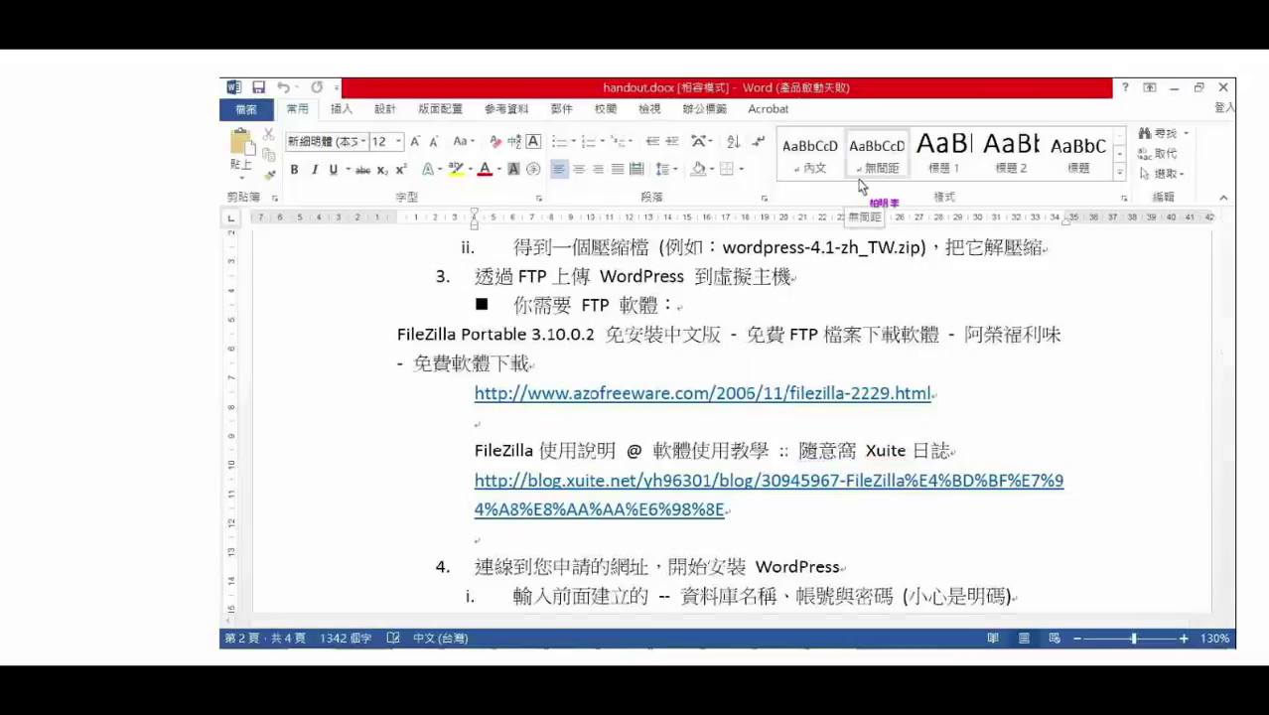
key(ctrl+z)
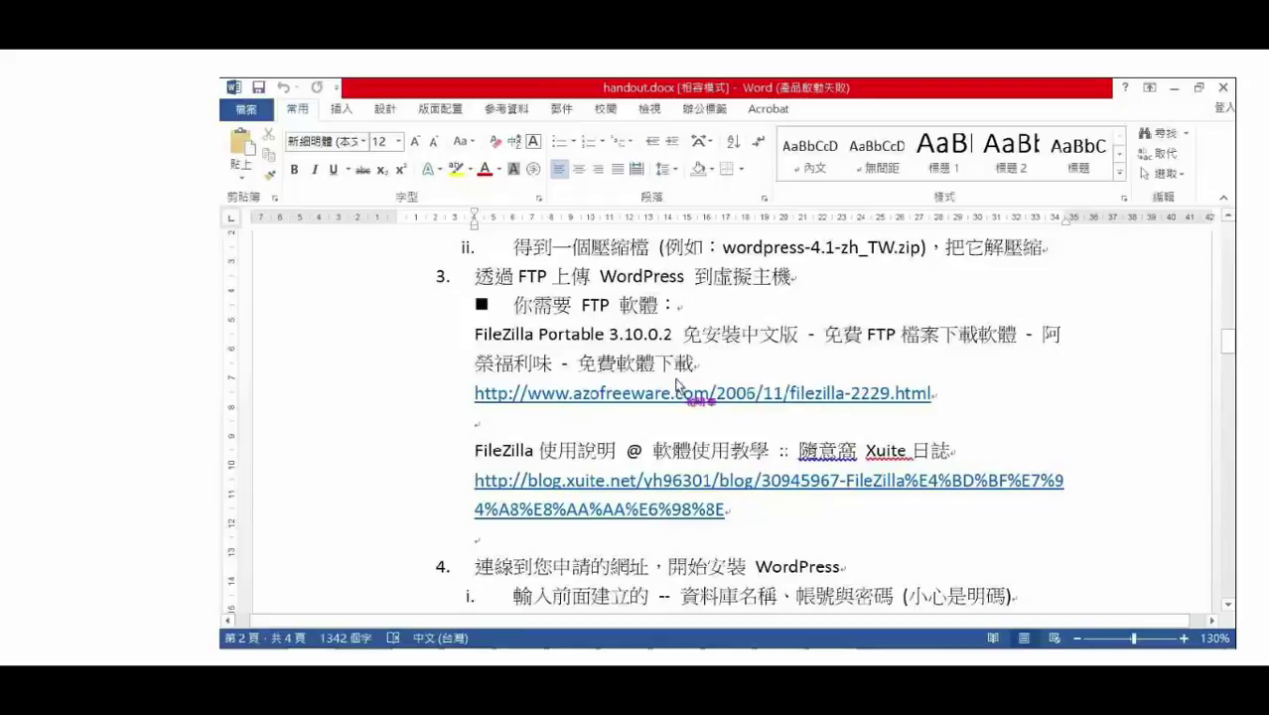
click(593, 334)
click(711, 372)
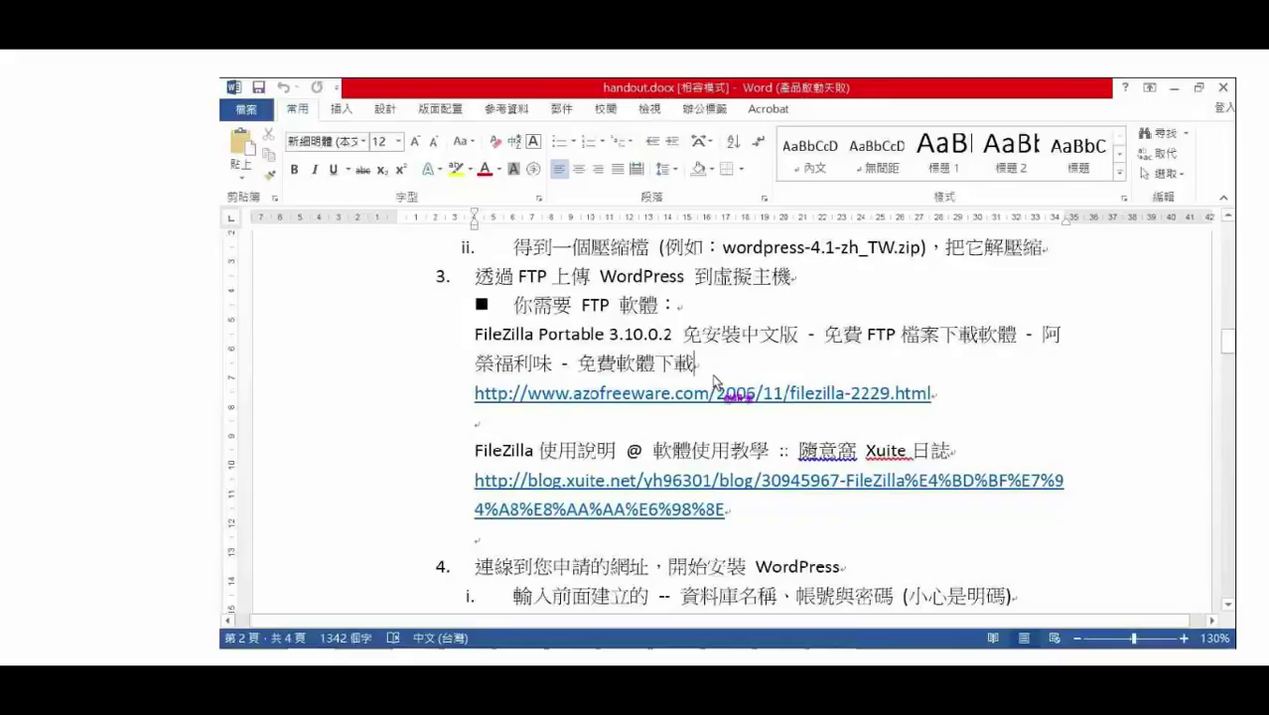
scroll(713, 381, down, 1)
click(534, 399)
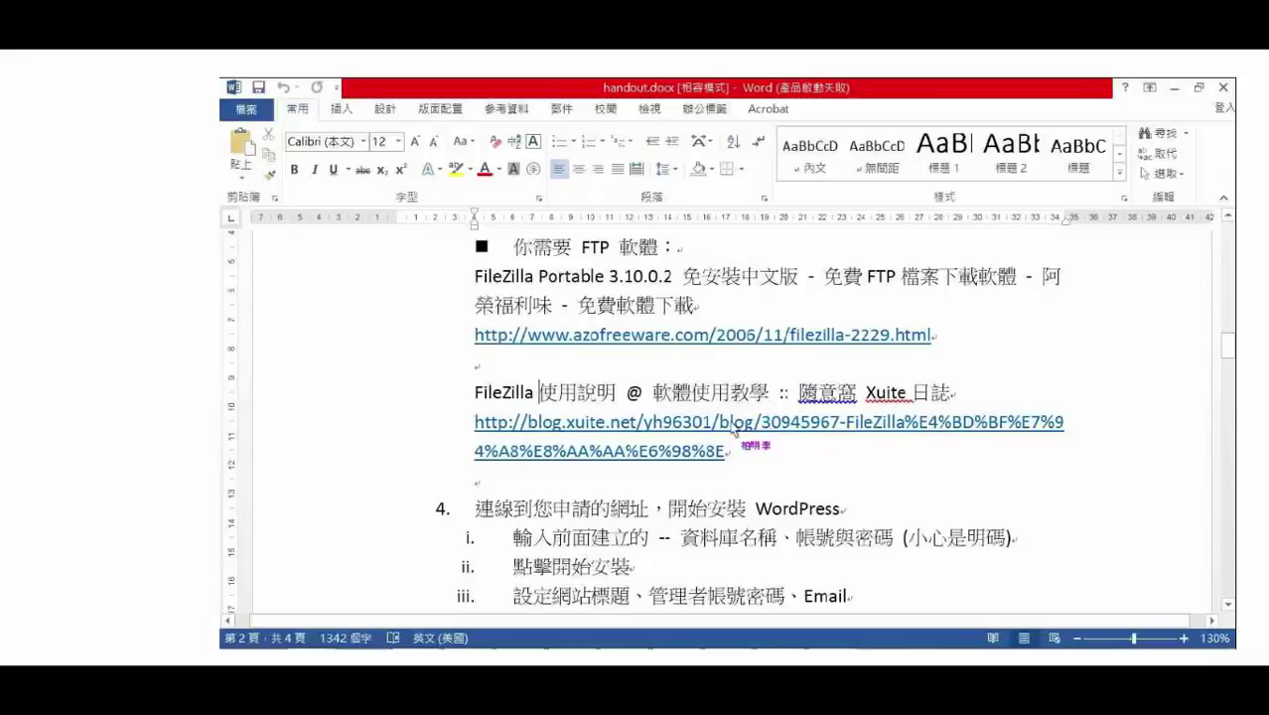
mouse_move(632, 642)
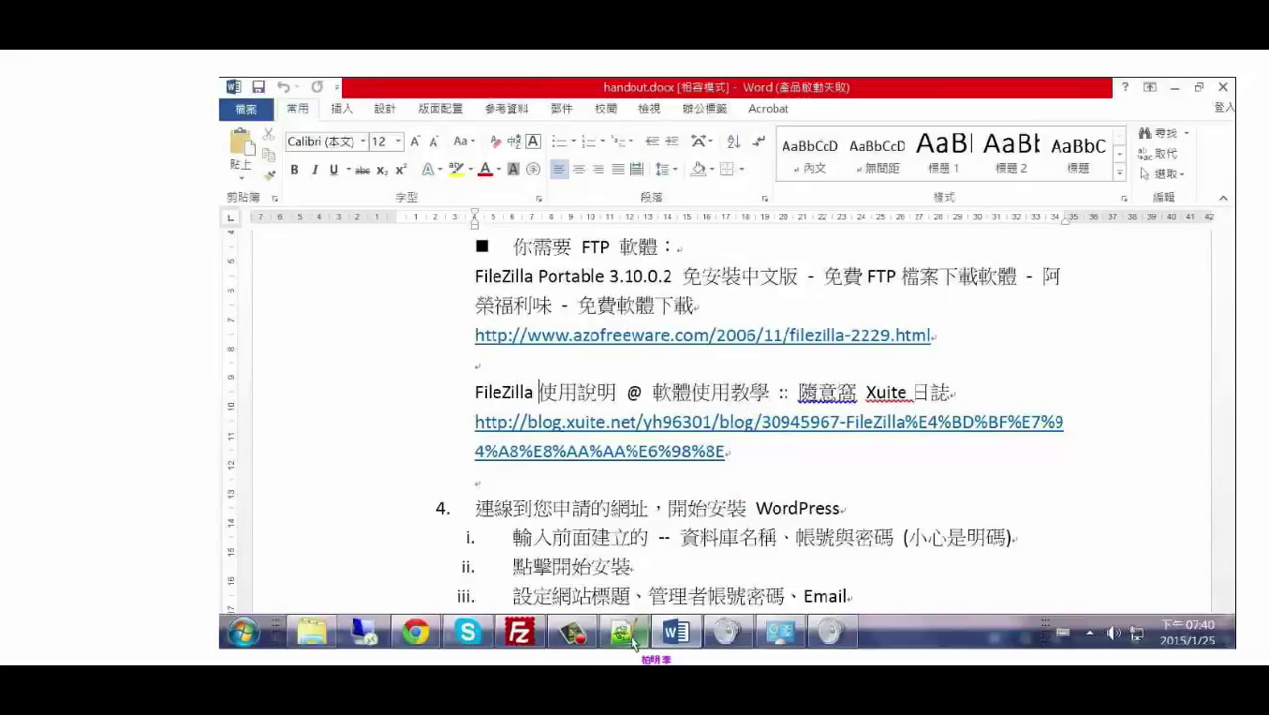
click(375, 641)
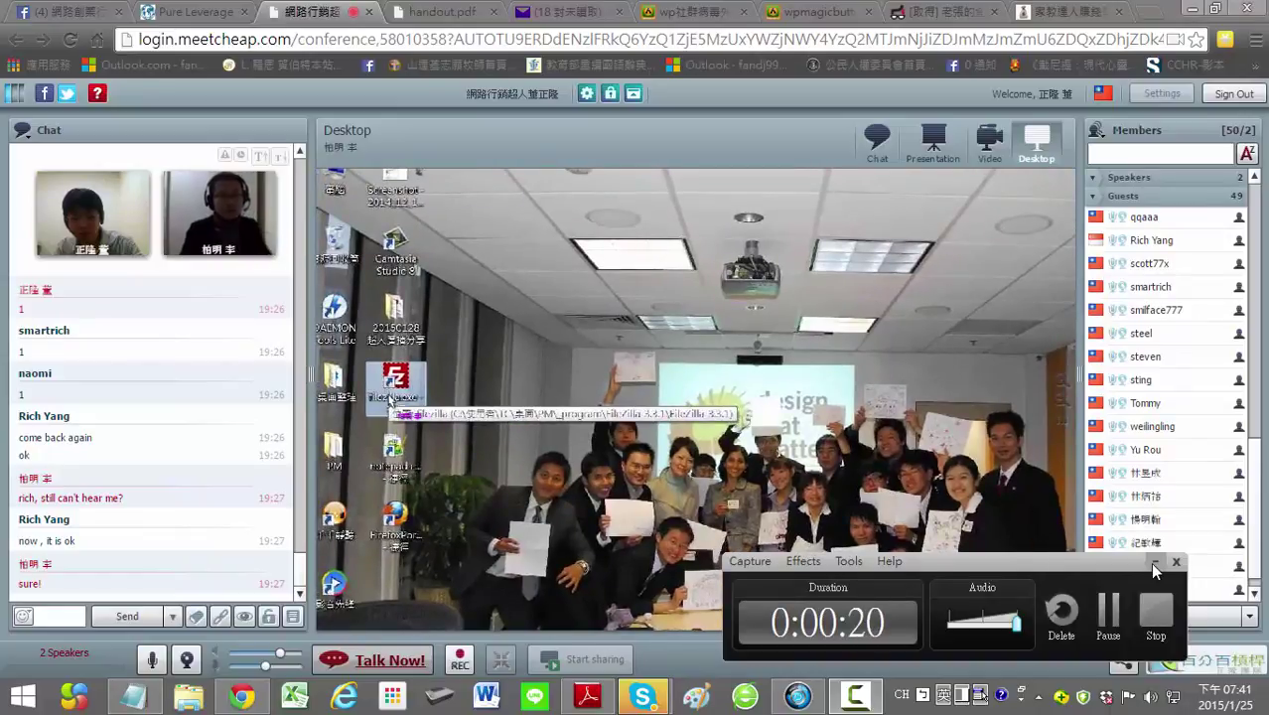
Step: Minimize the screen recorder over the web conference and switch the meeting room to its Desktop view
click(1152, 563)
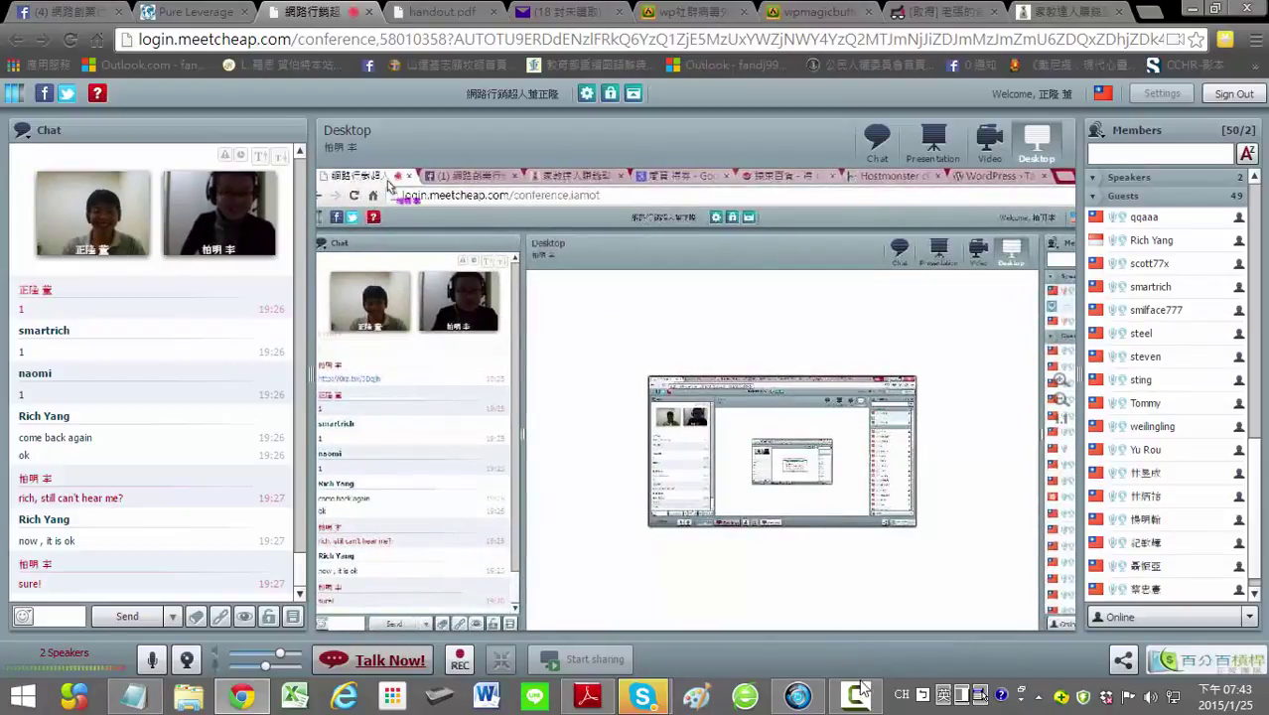
mouse_move(862, 699)
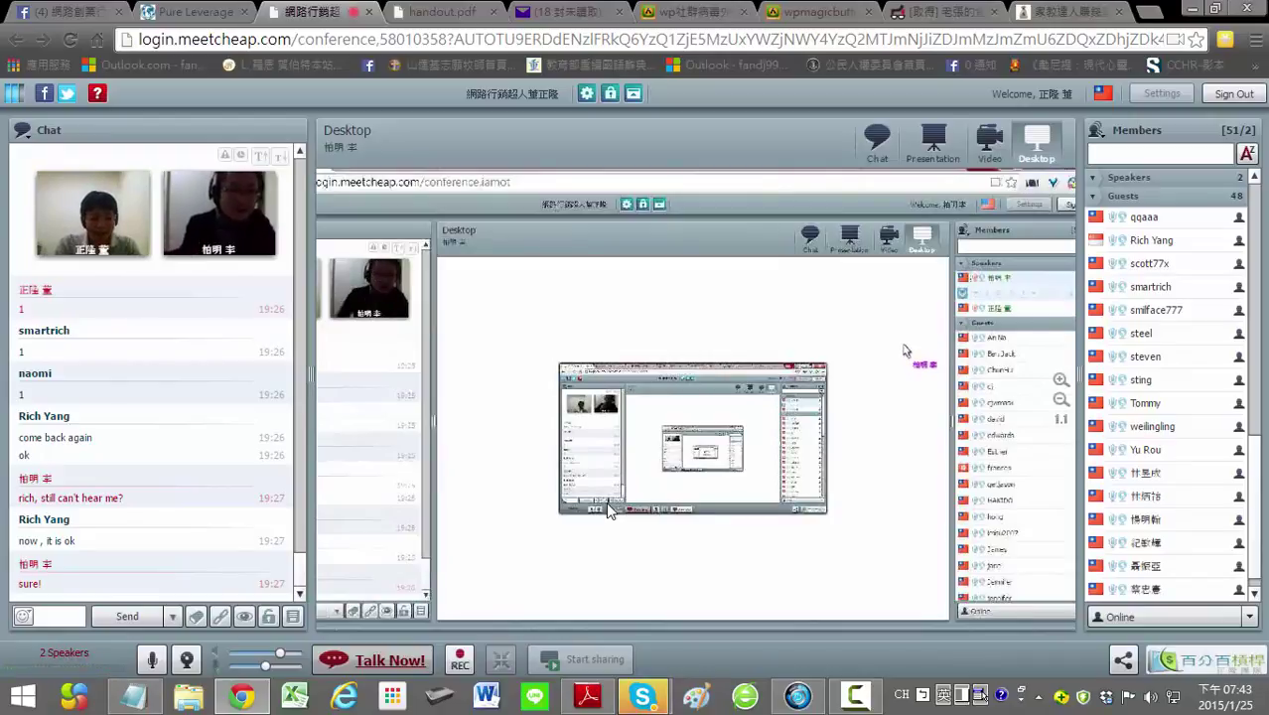
click(40, 615)
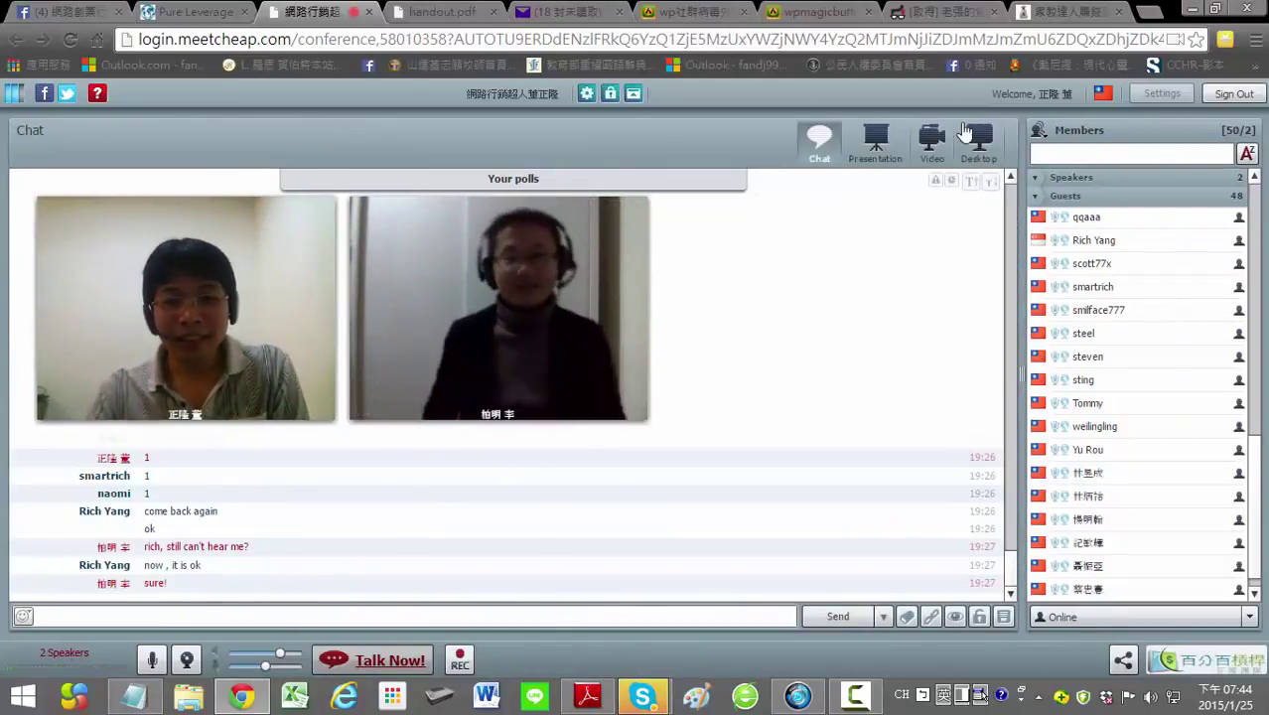
click(968, 137)
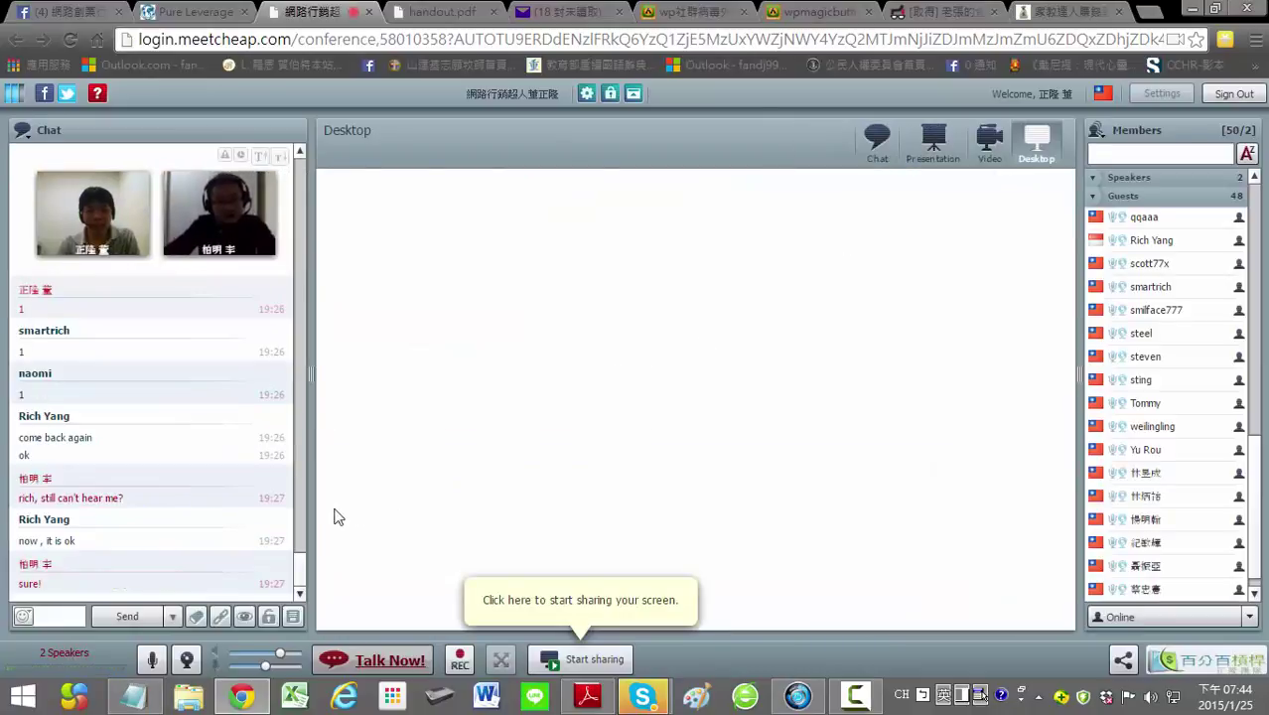
click(76, 612)
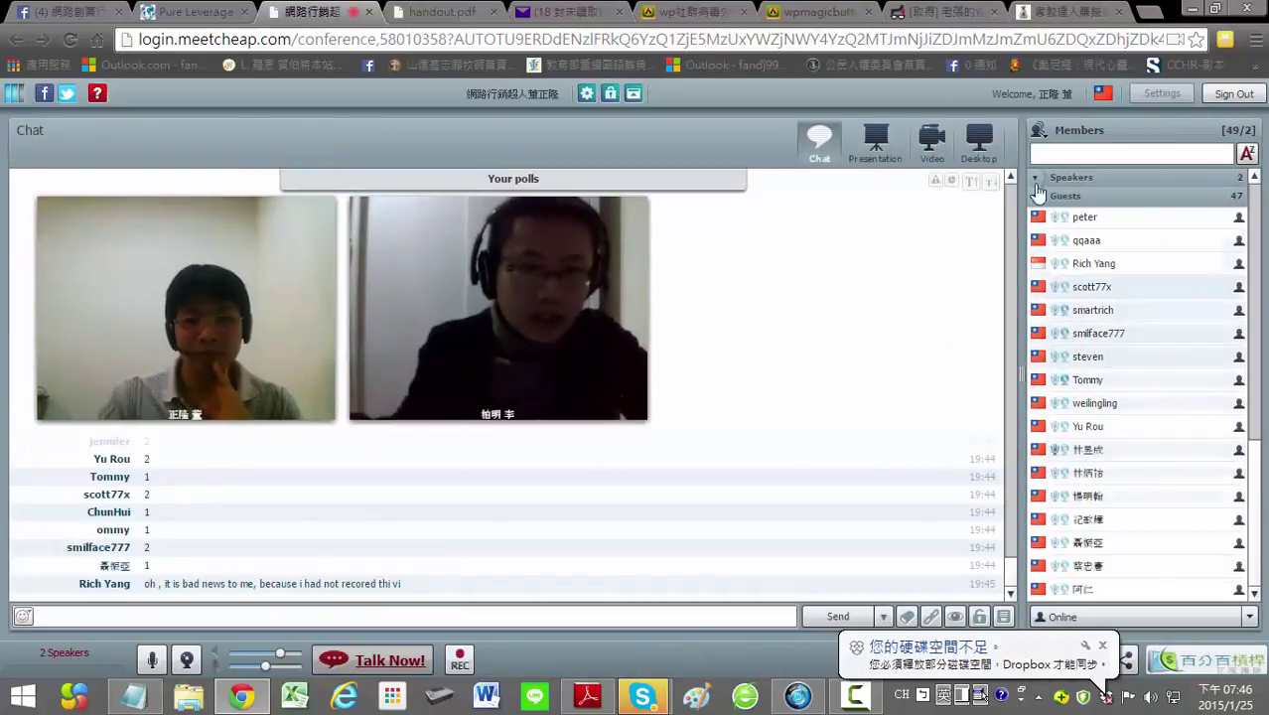
click(975, 145)
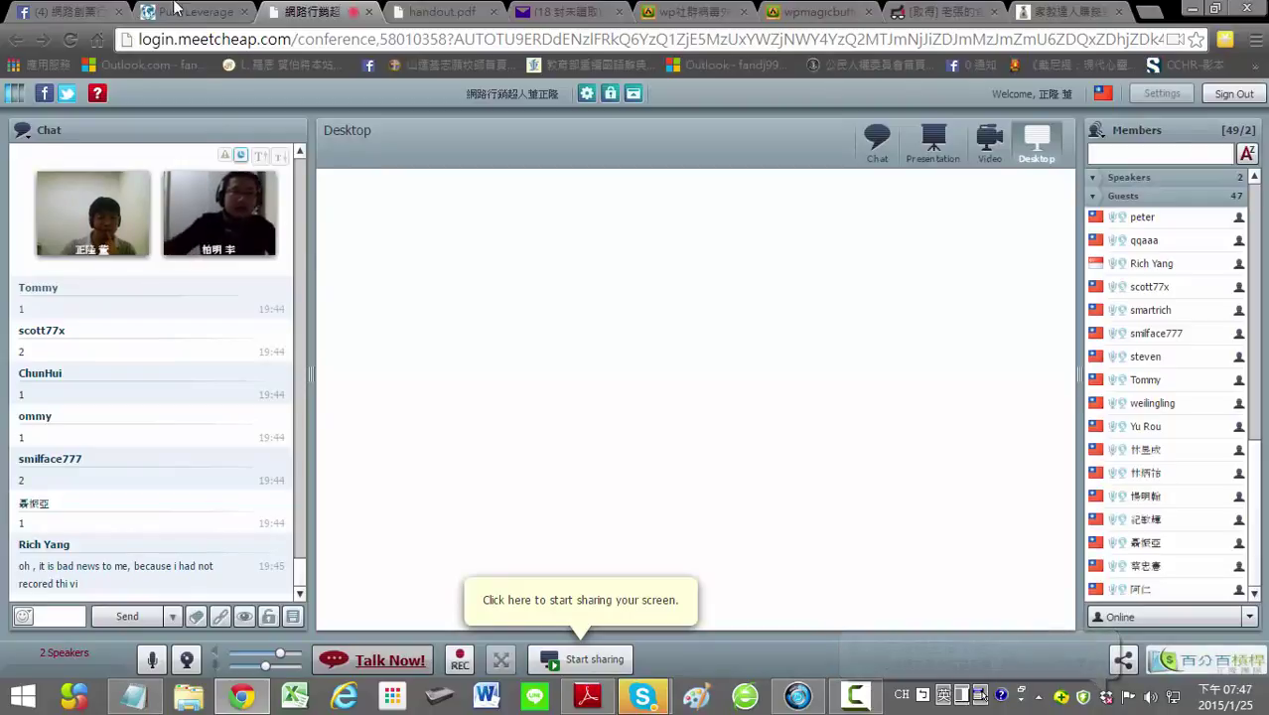
Step: Switch to the Facebook group page, refresh it and accept the first three pending friend requests
click(86, 11)
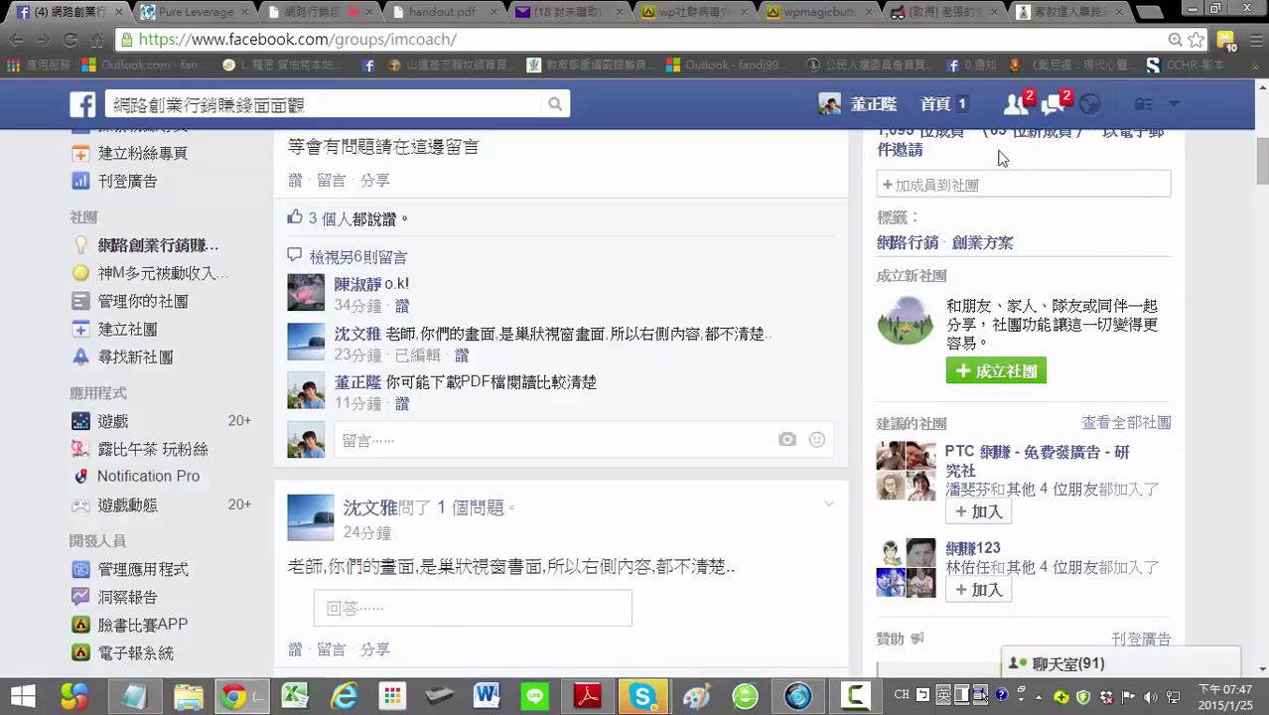
scroll(544, 341, up, 2)
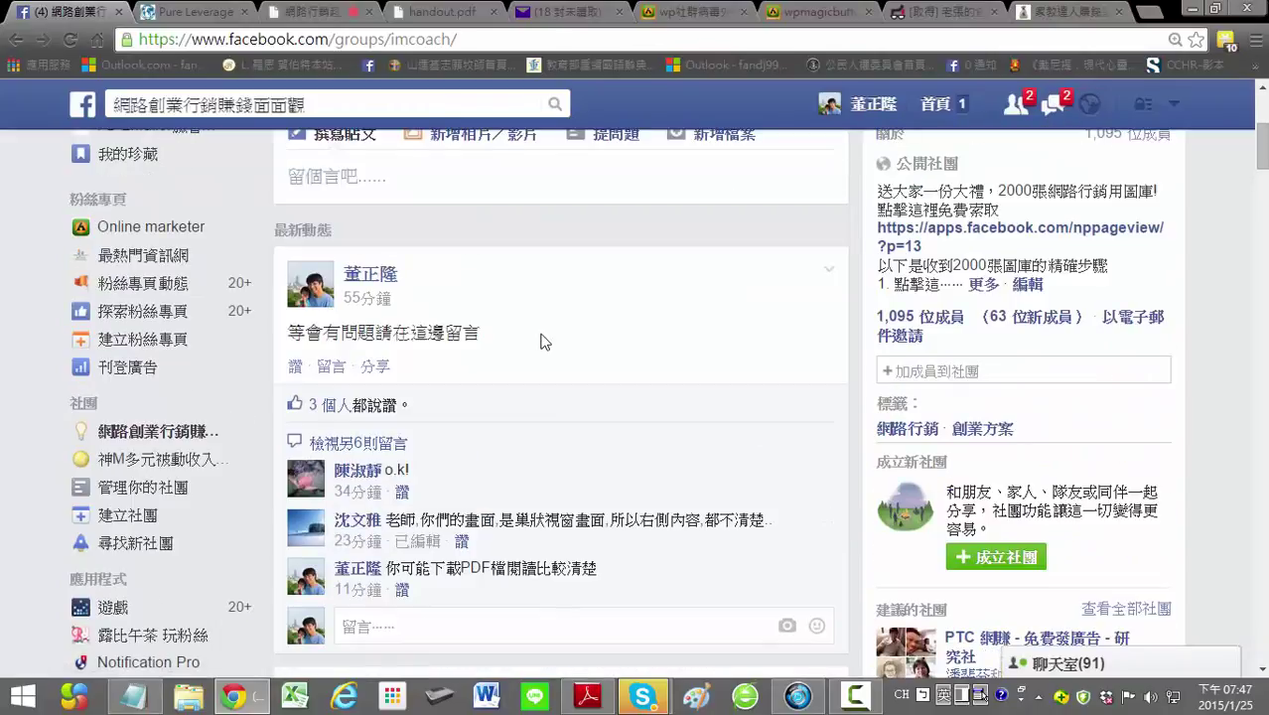
key(F5)
scroll(554, 337, up, 1)
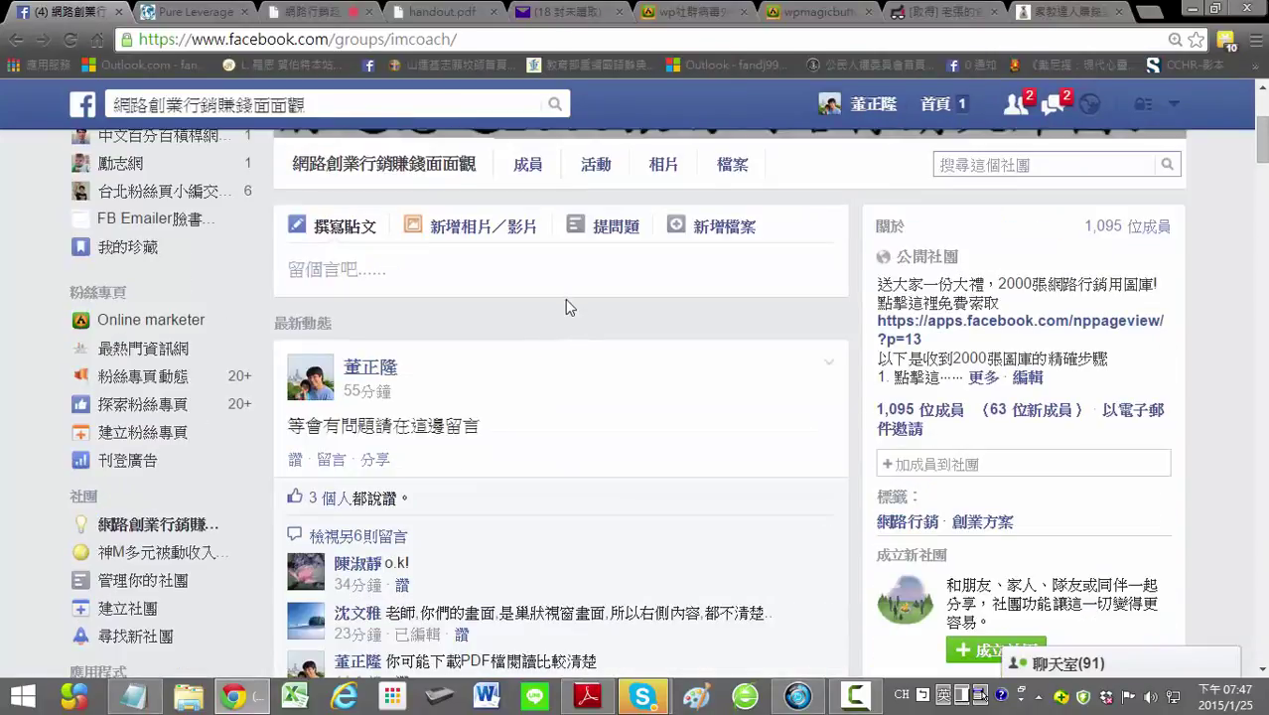
click(1014, 103)
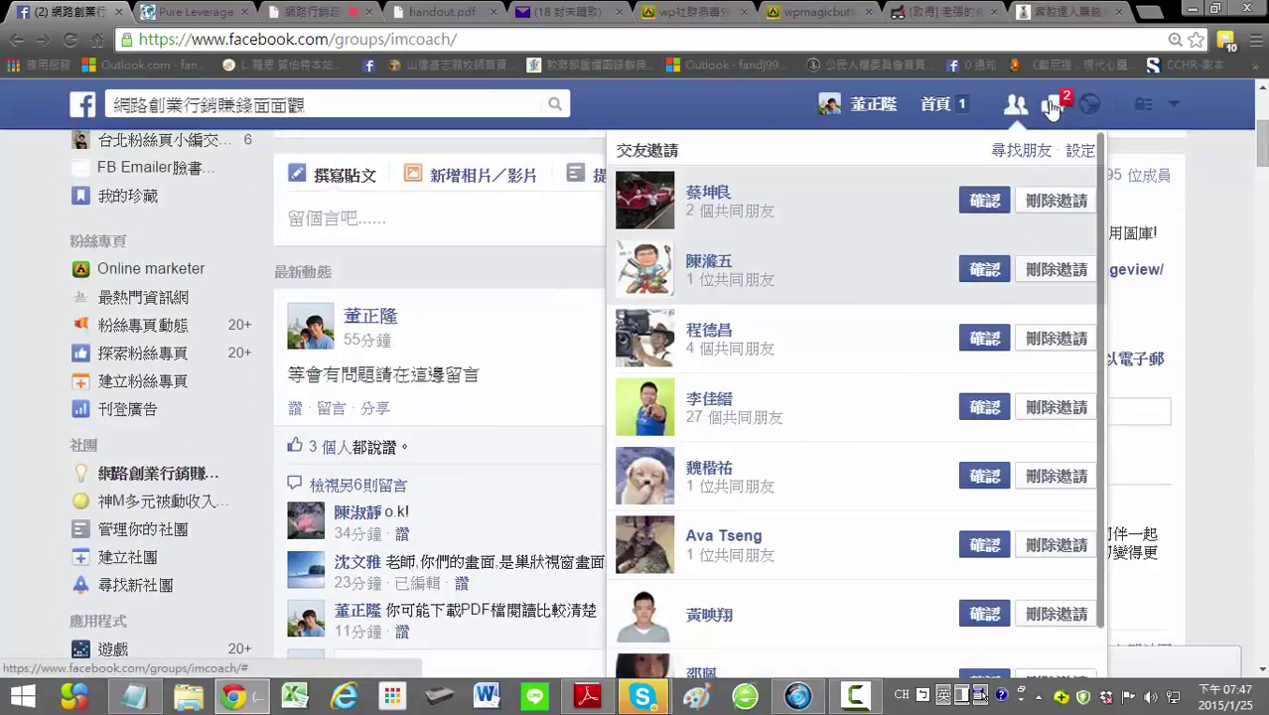
click(975, 203)
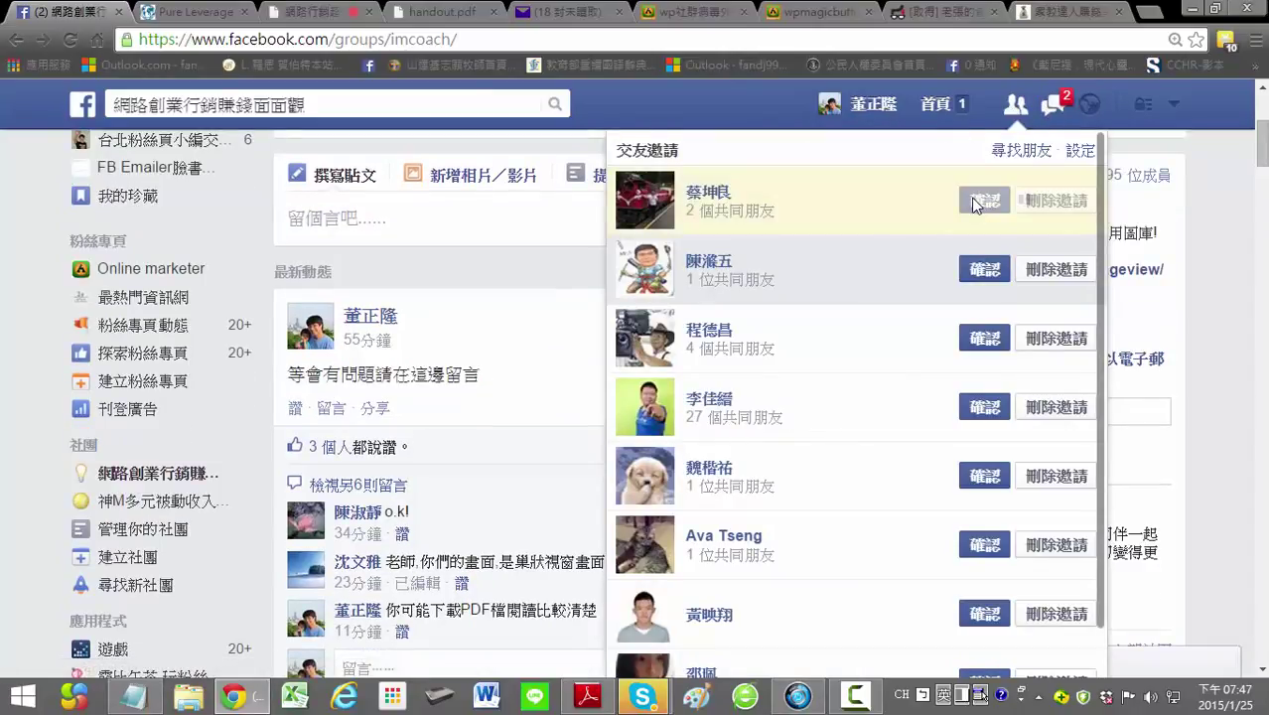
click(980, 269)
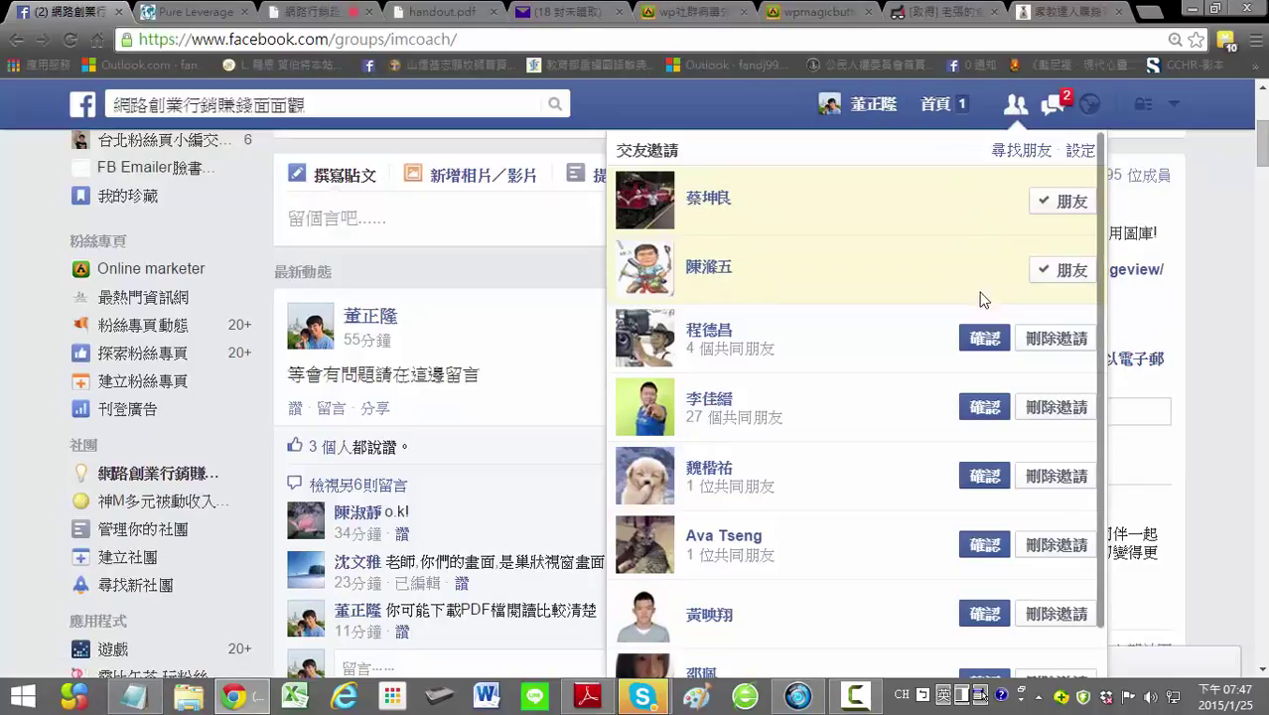
click(975, 339)
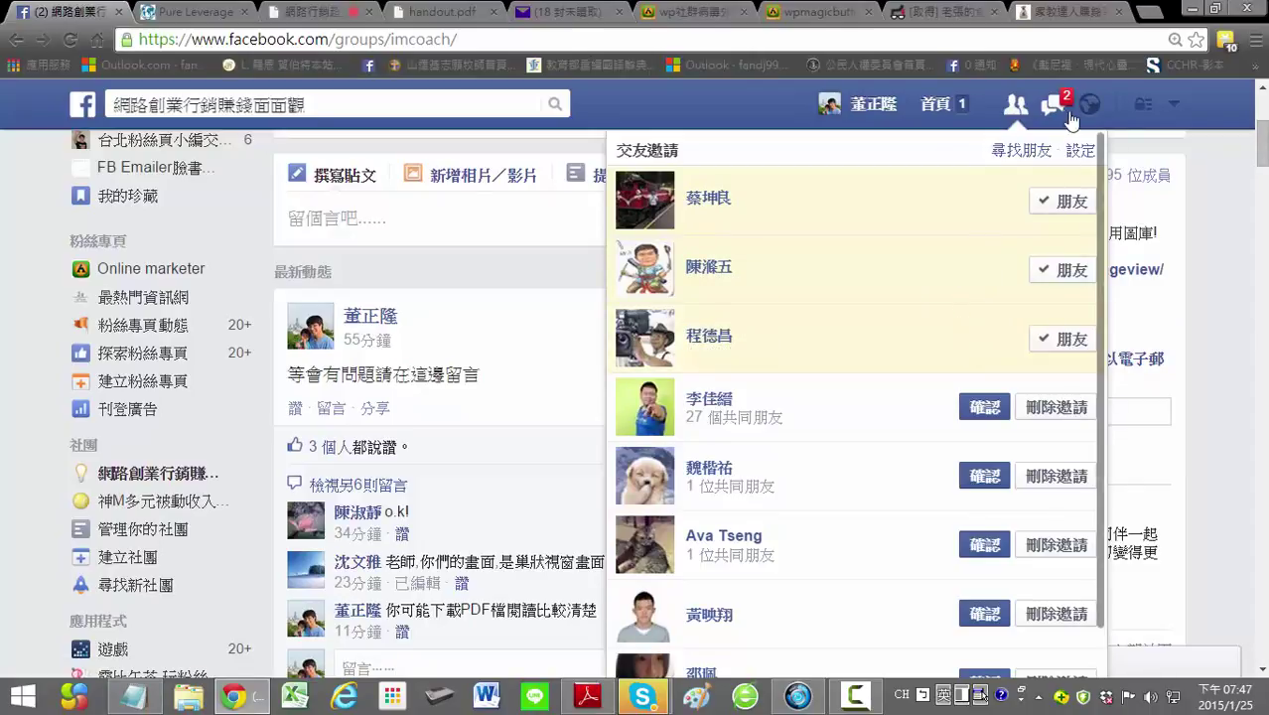
Step: Check the Facebook messages in both the inbox and the Other (其他) folder, and close the message list
click(1054, 104)
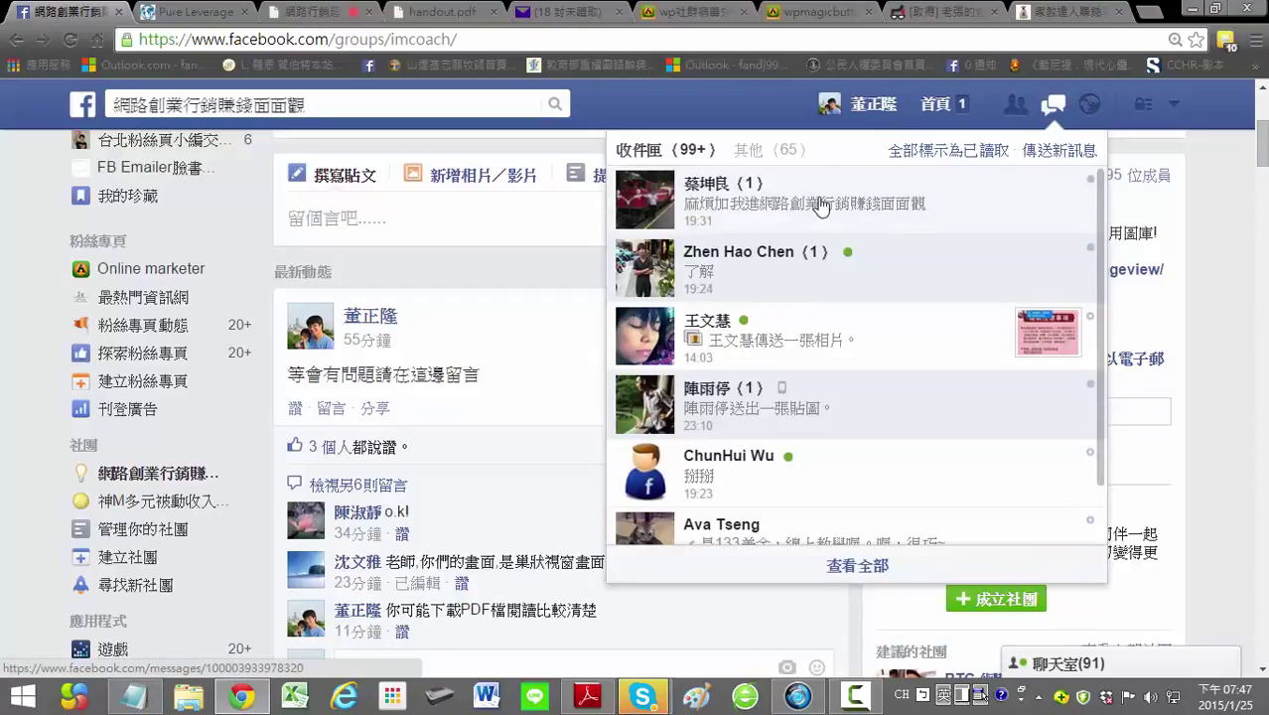
click(791, 151)
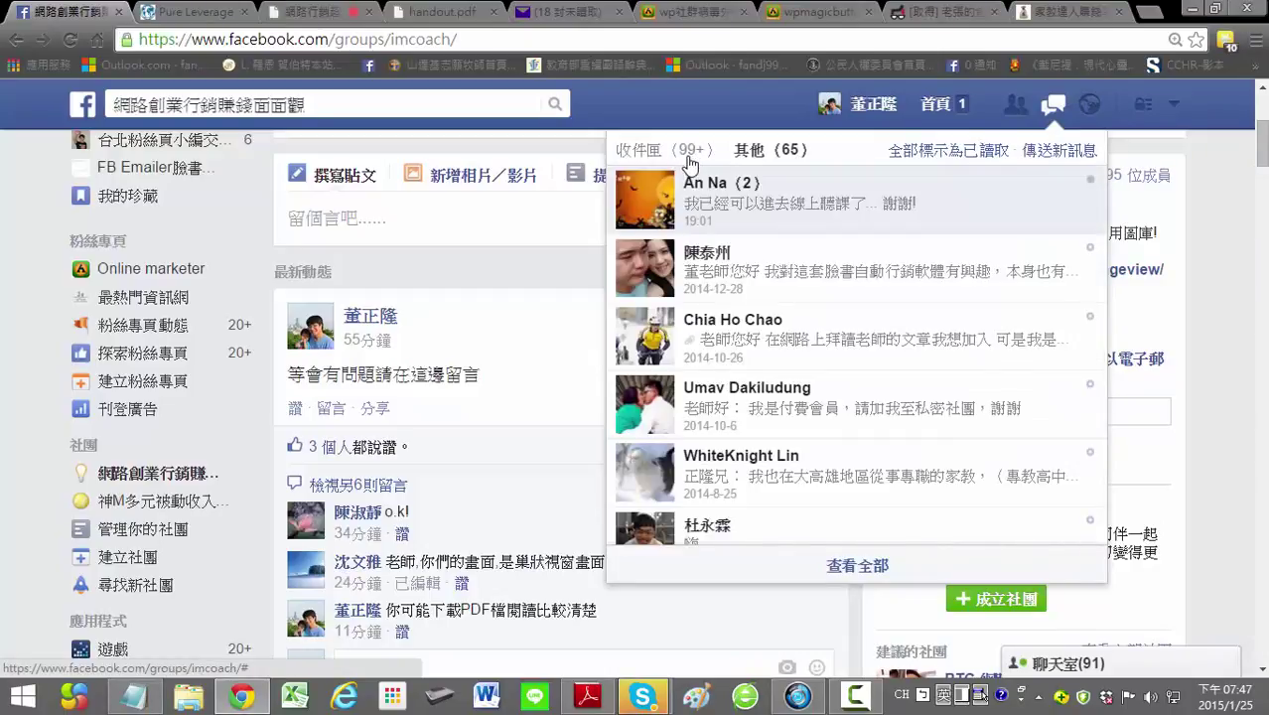
click(647, 151)
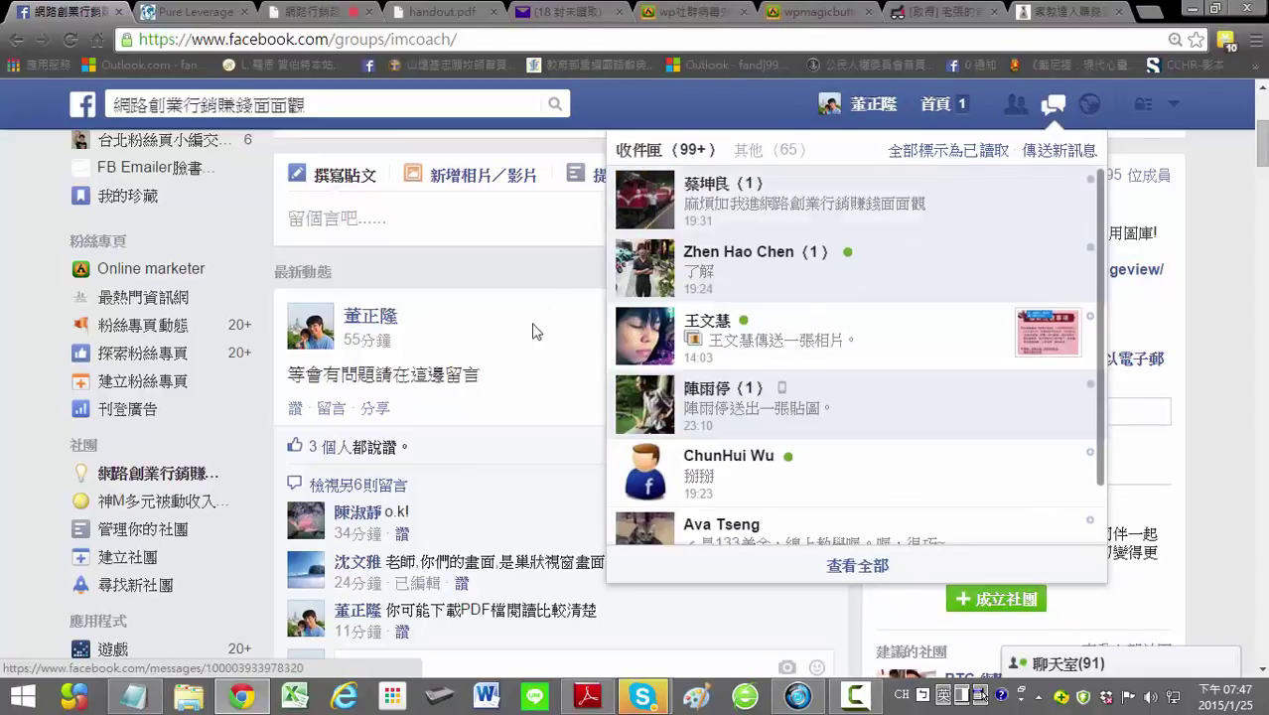
click(477, 407)
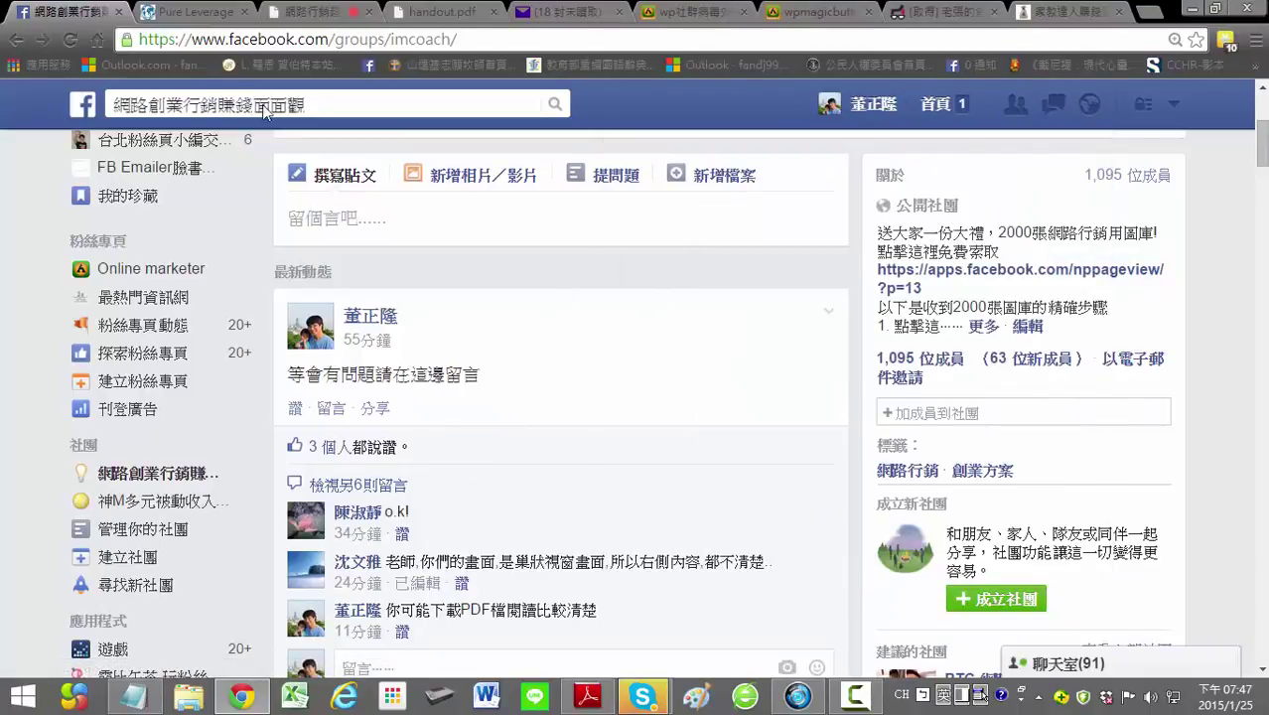
Step: Return to the web conference, look through its Video and Chat views and bring back the Desktop view
click(315, 11)
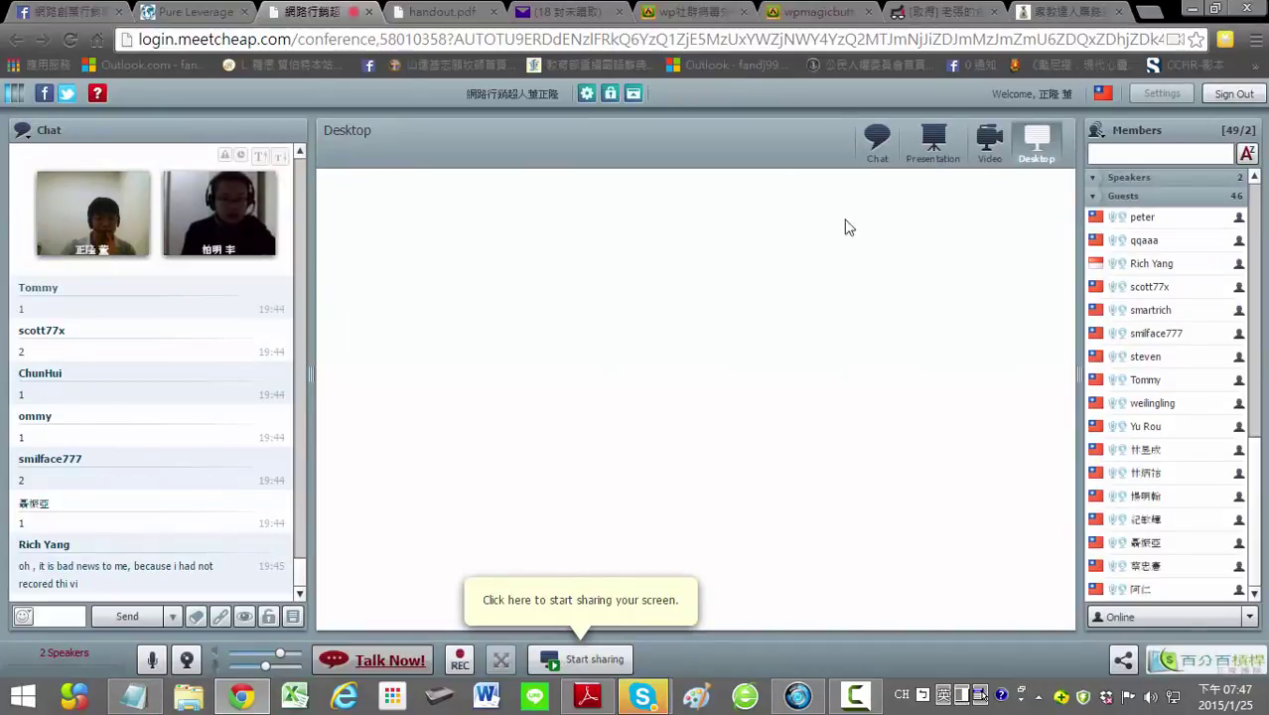
click(991, 149)
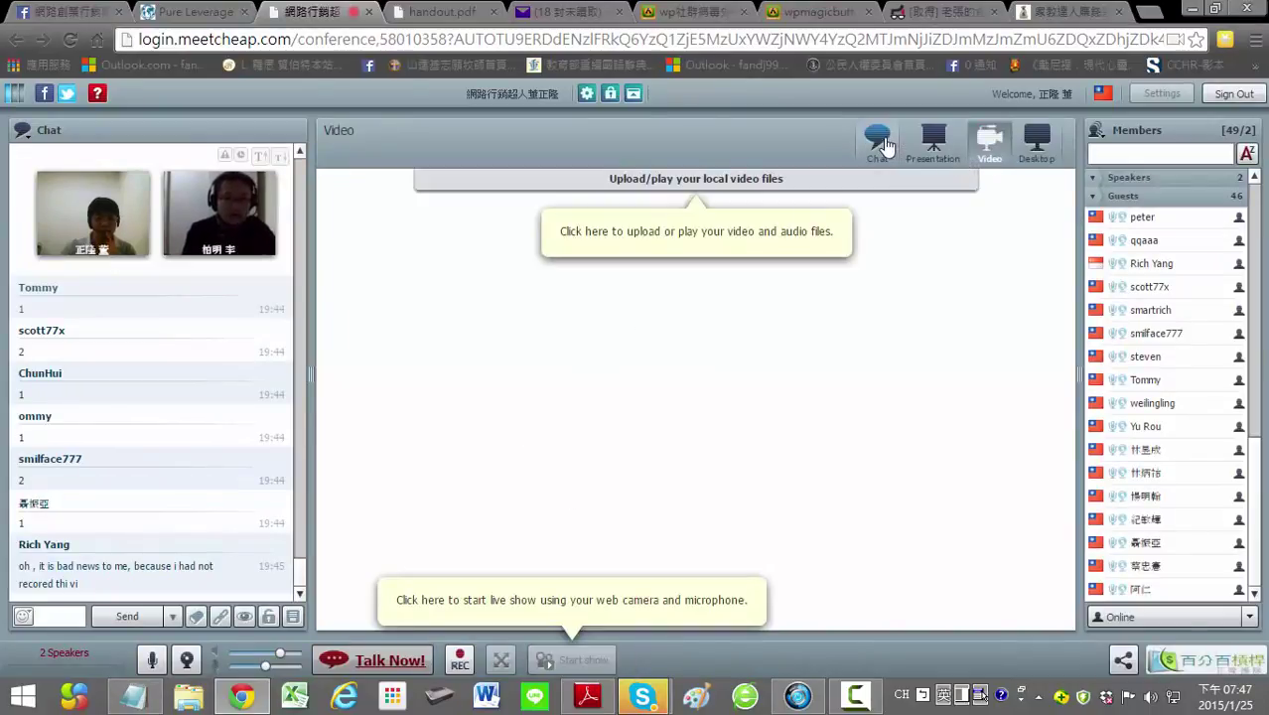
click(879, 144)
click(978, 143)
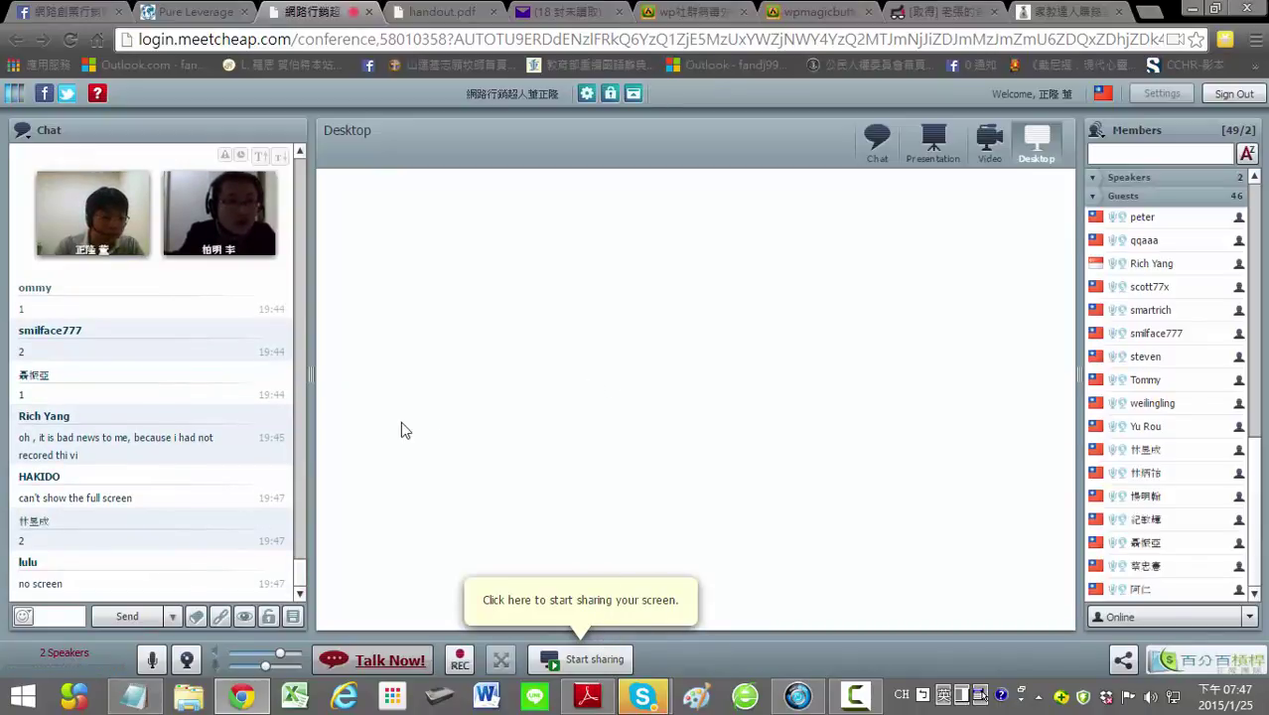
Step: Enlarge the presenter's shared desktop showing the WordPress setup and collapse the conference's chat panel
click(71, 616)
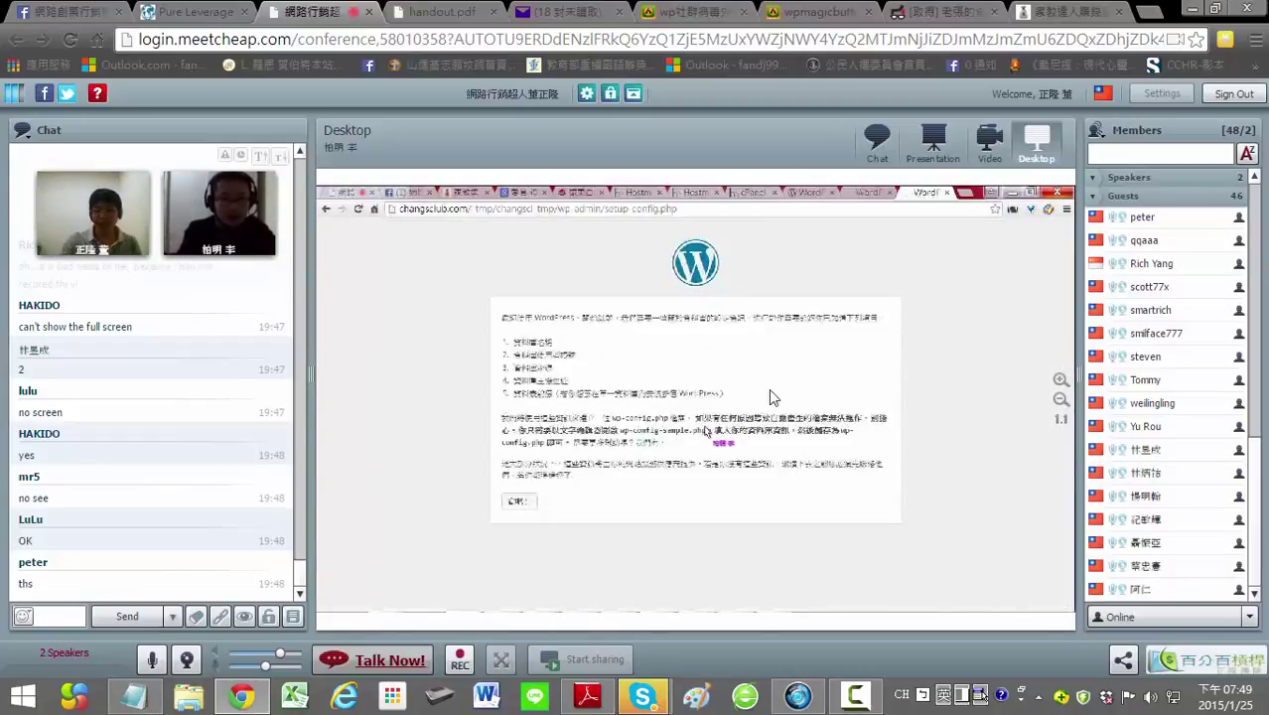
click(1061, 380)
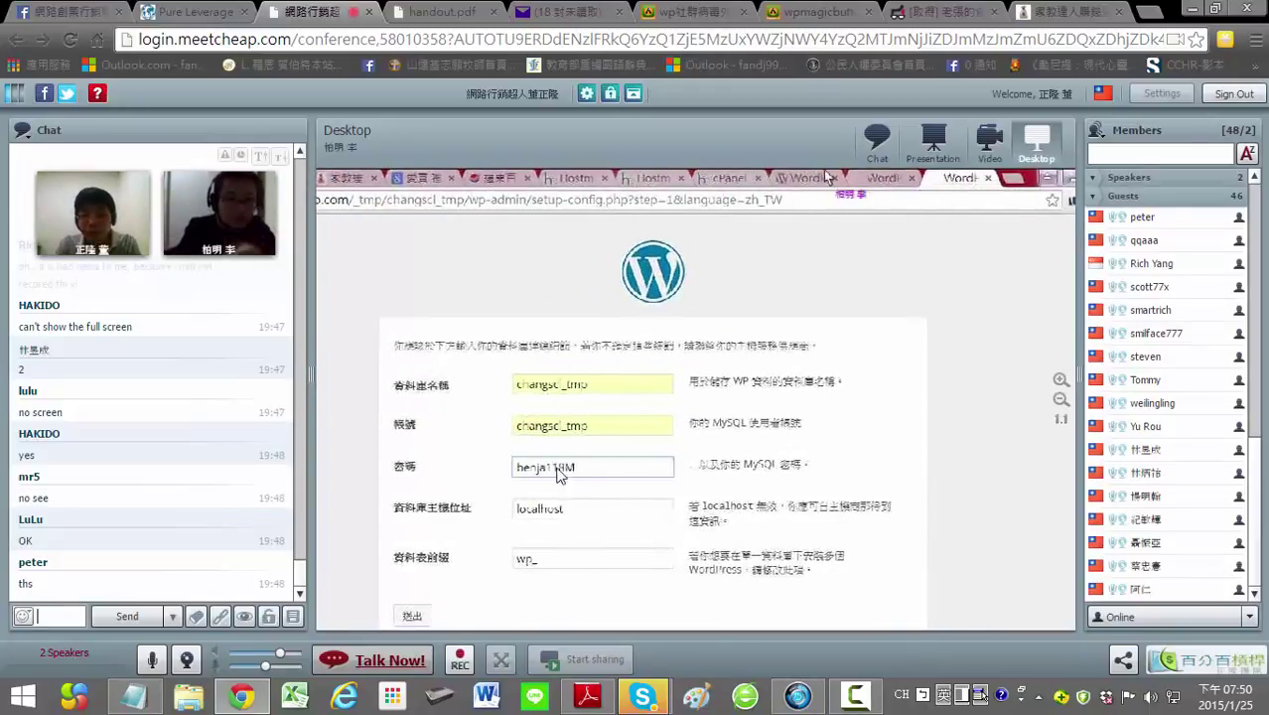
mouse_move(603, 698)
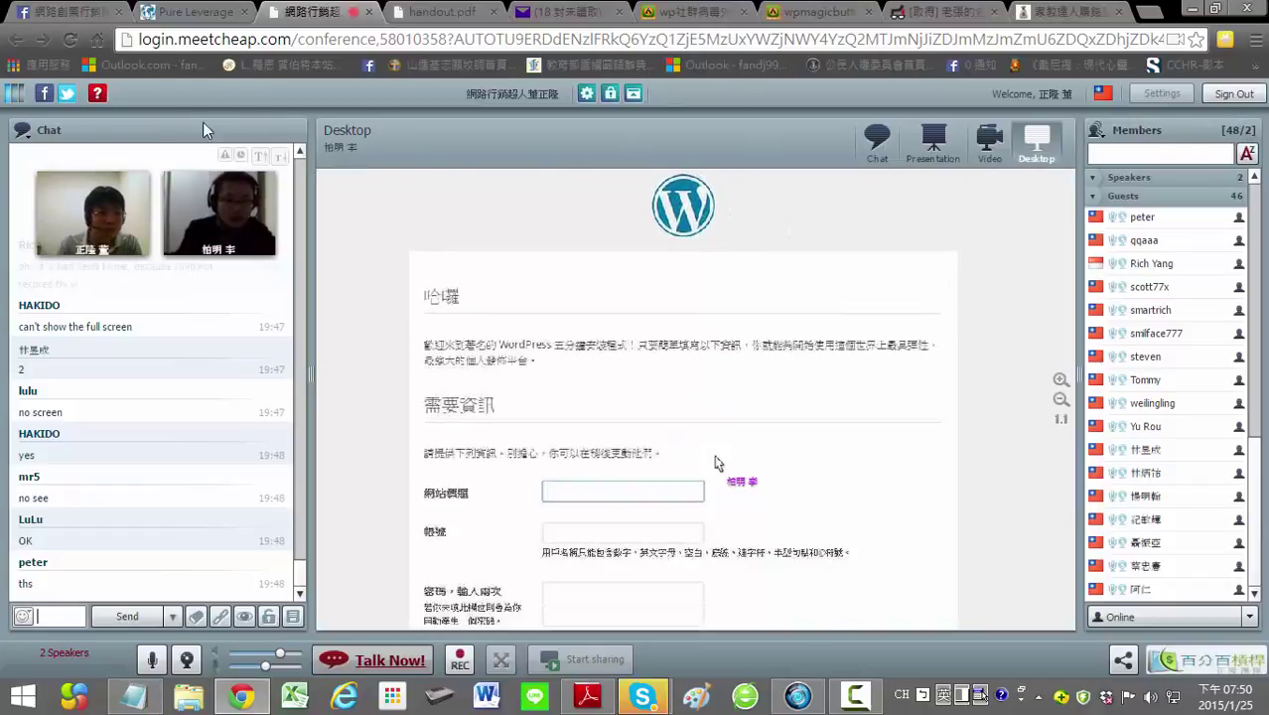
click(27, 134)
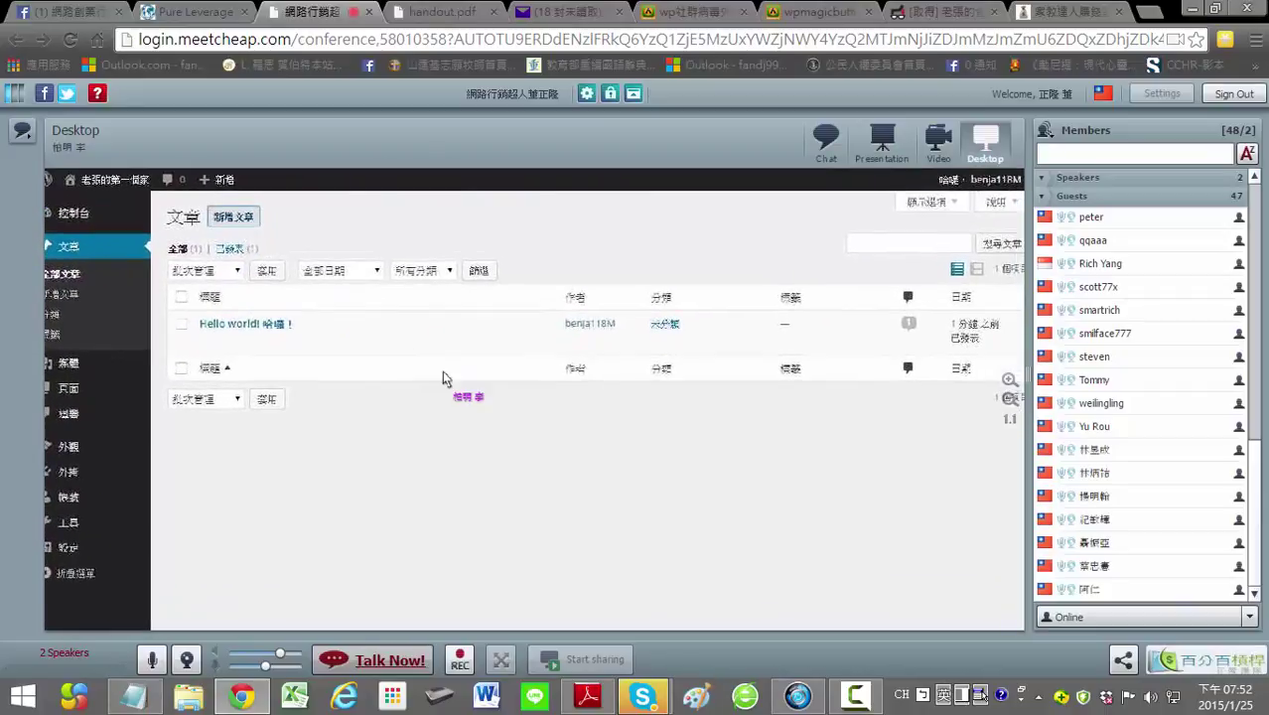
Step: Check the Facebook group's membership requests from the latest notification and return to the web conference's shared desktop
key(ctrl+1)
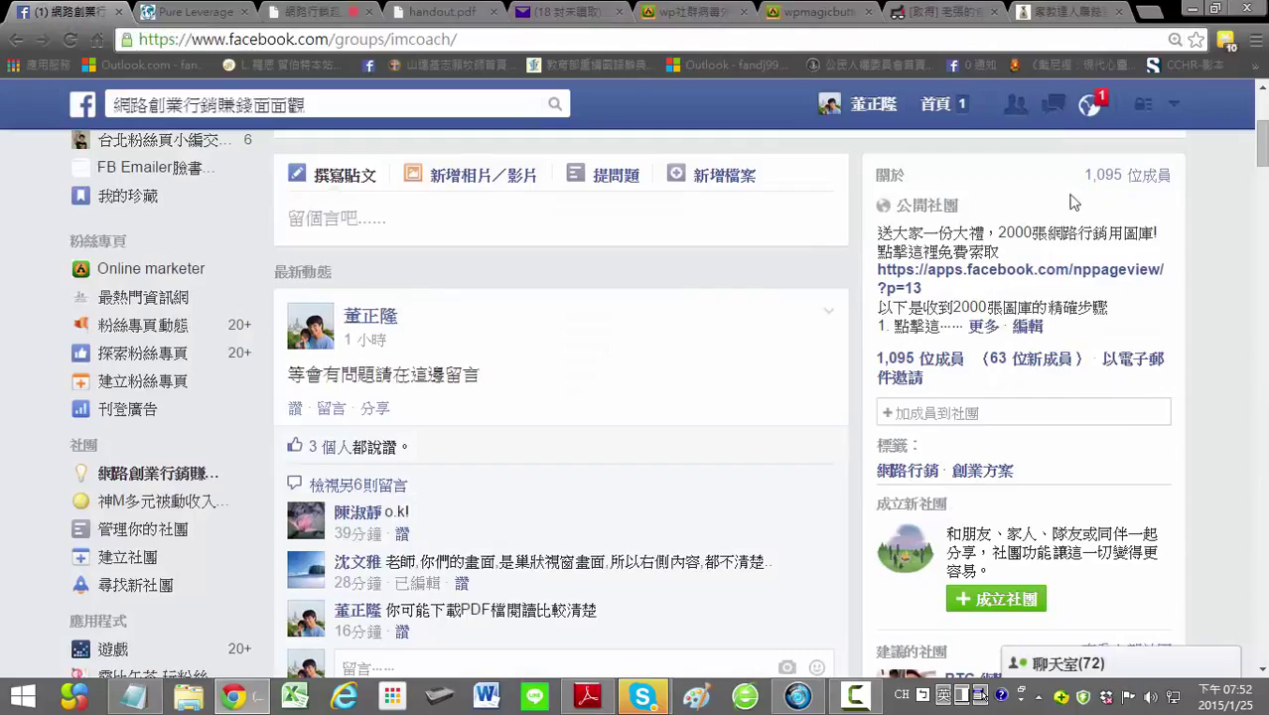
click(1089, 103)
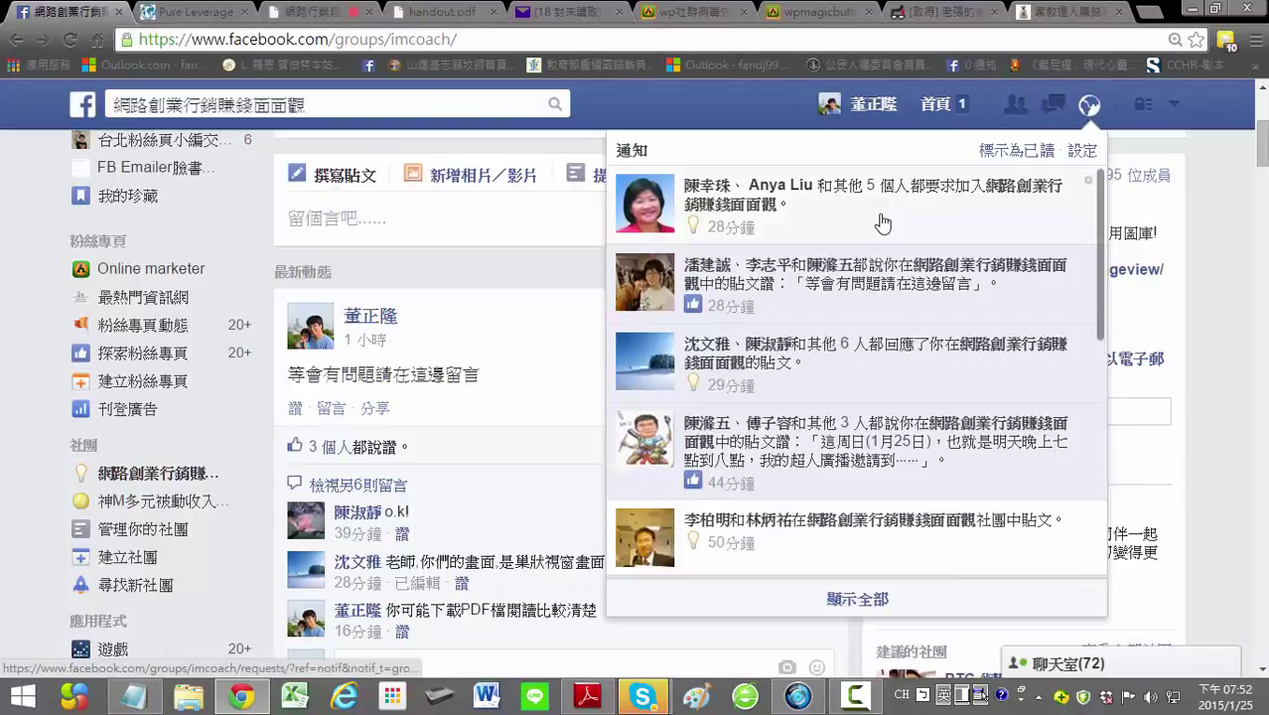
click(884, 223)
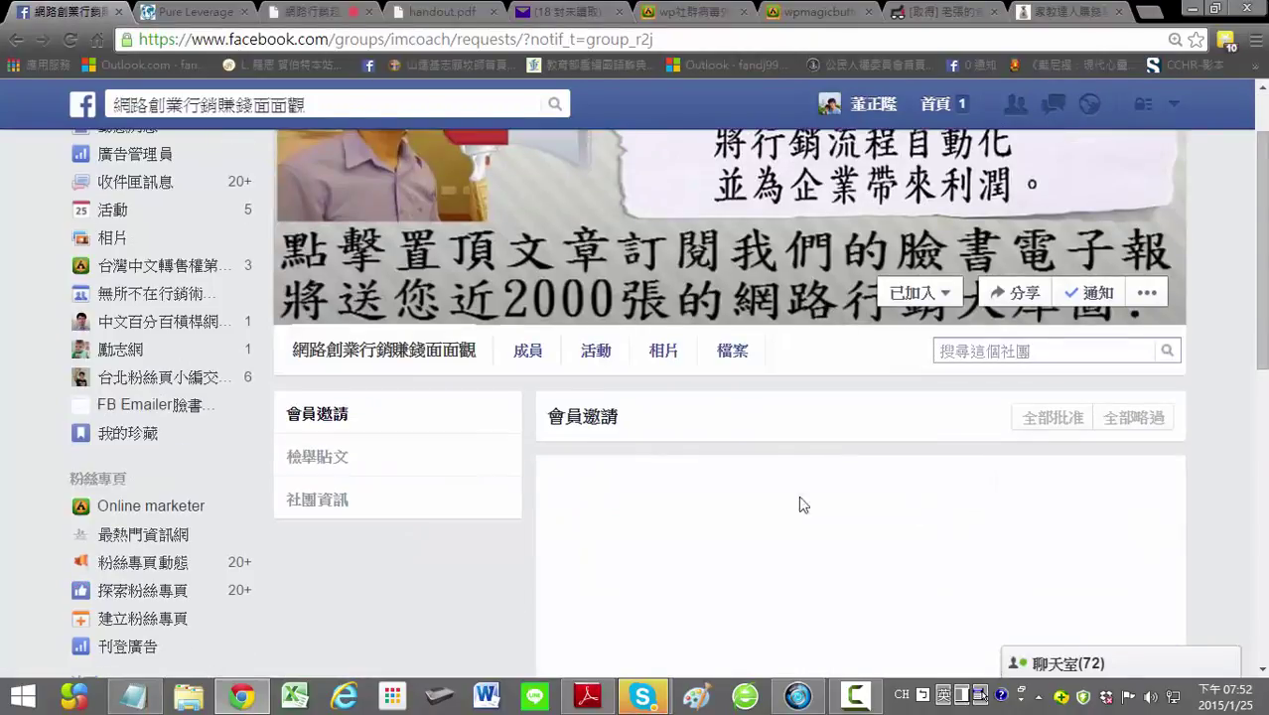
click(397, 350)
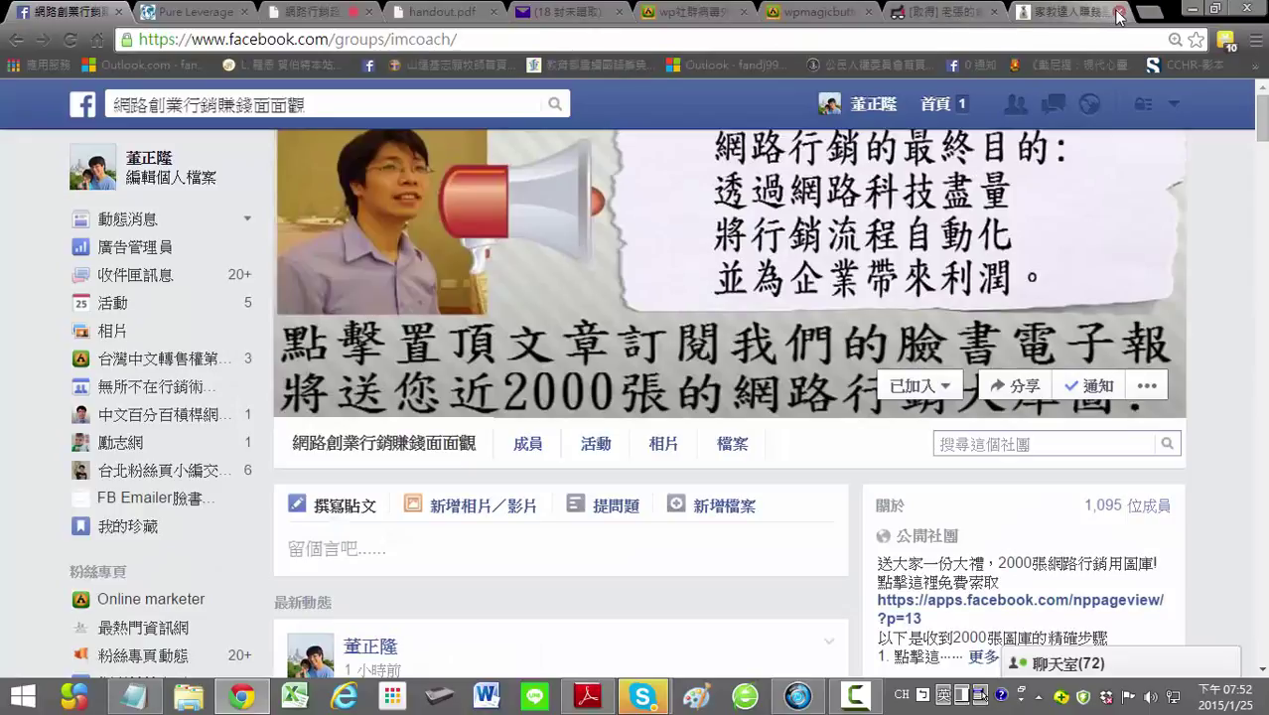
click(322, 14)
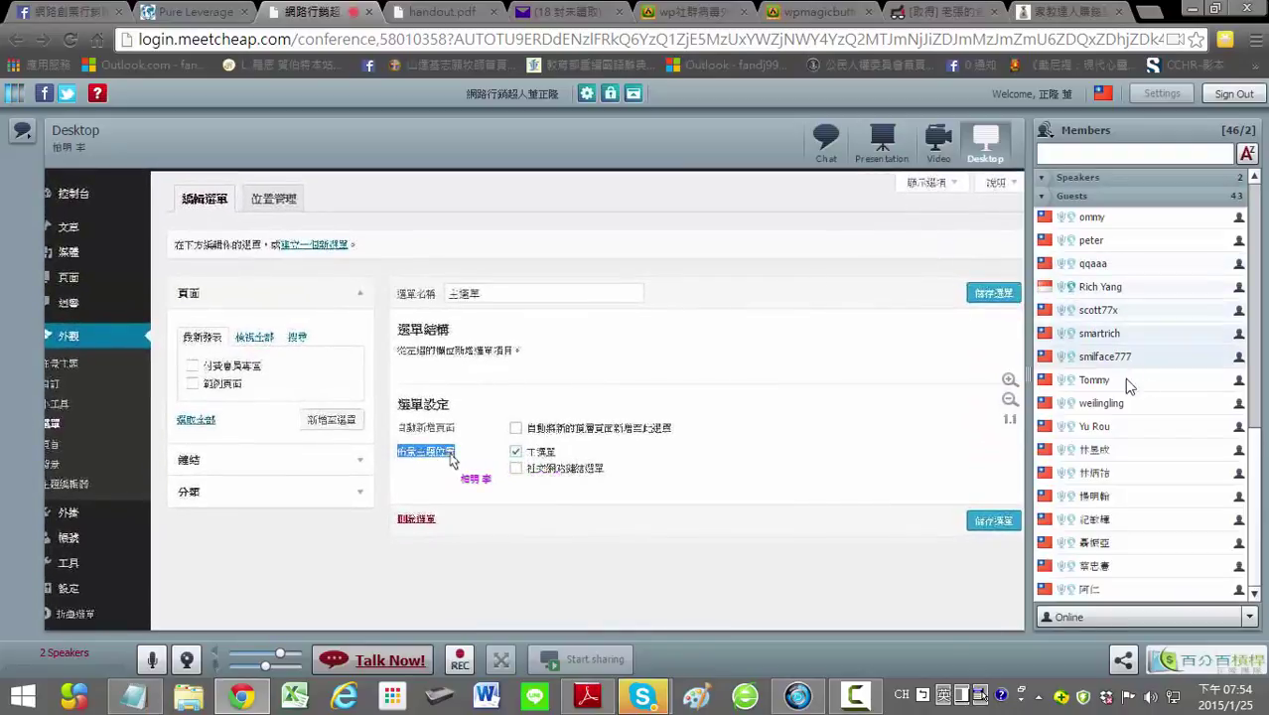
Step: Look up the WordPress overview and member plugin installation sections in handout.pdf, enlarge its text, and return to the conference
click(1009, 379)
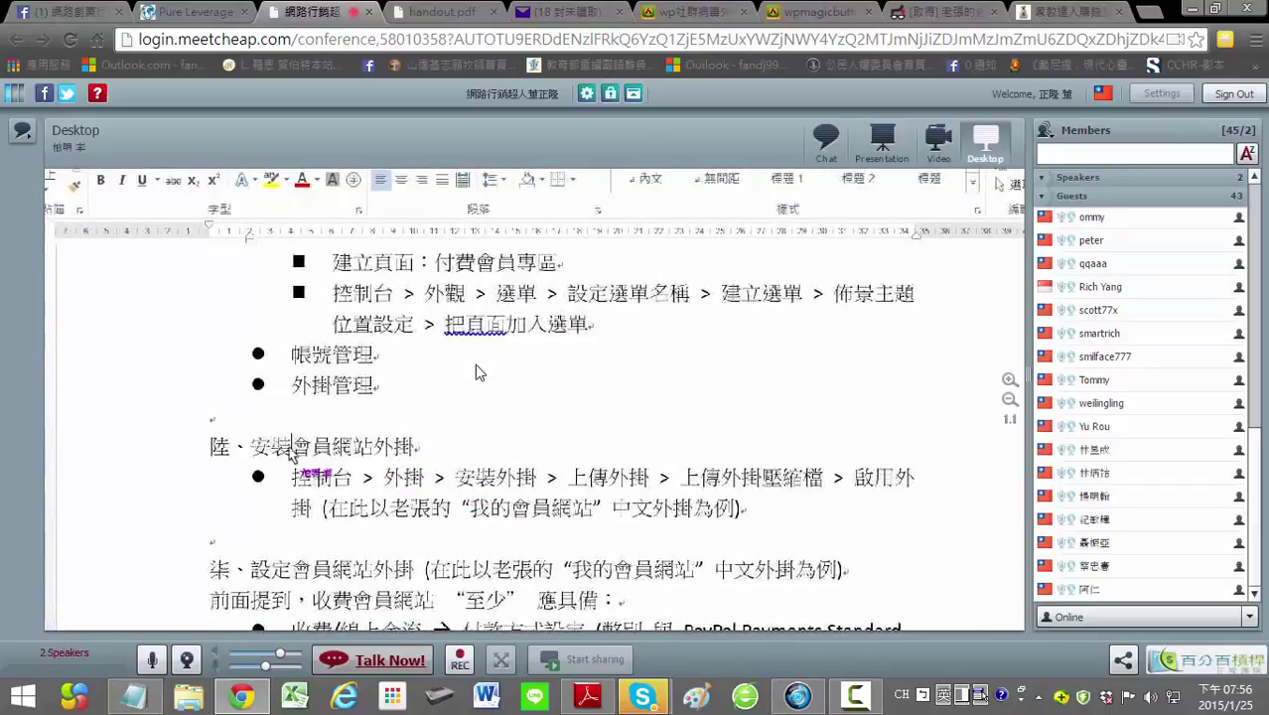
click(439, 13)
scroll(427, 358, down, 15)
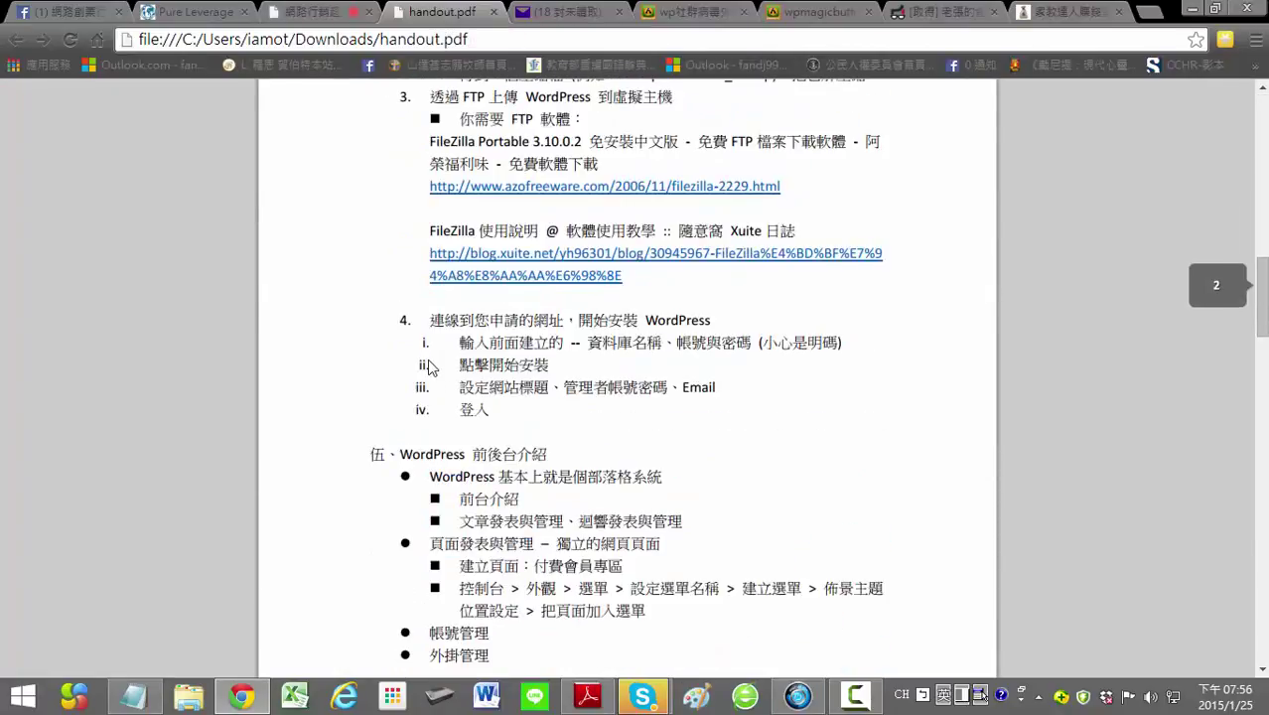
scroll(425, 364, down, 2)
scroll(383, 387, down, 1)
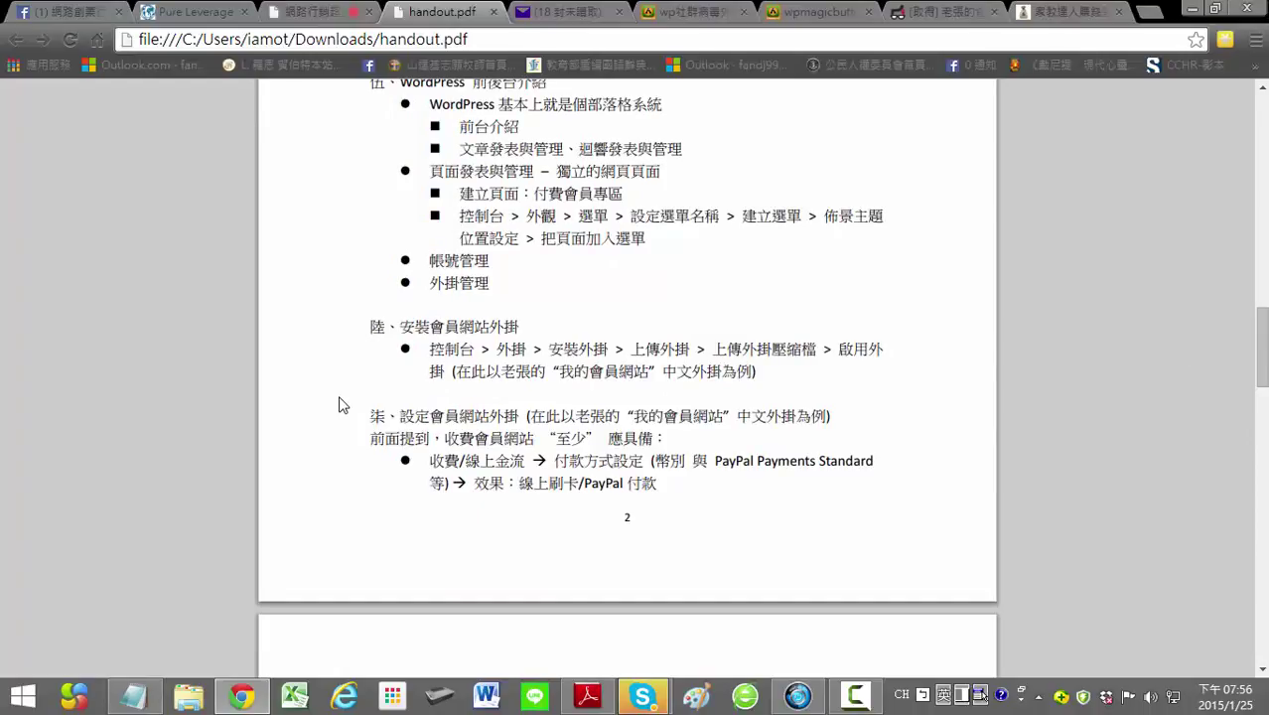
ctrl+scroll(338, 404, up, 3)
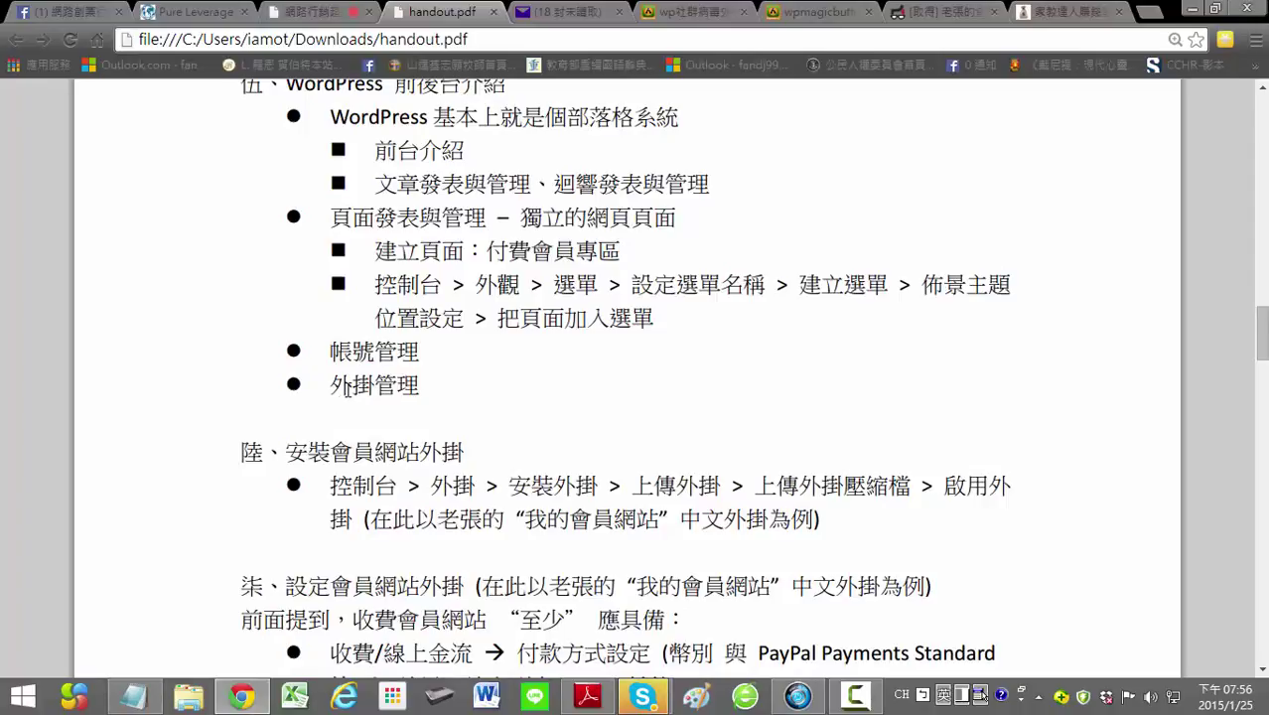
scroll(345, 385, down, 2)
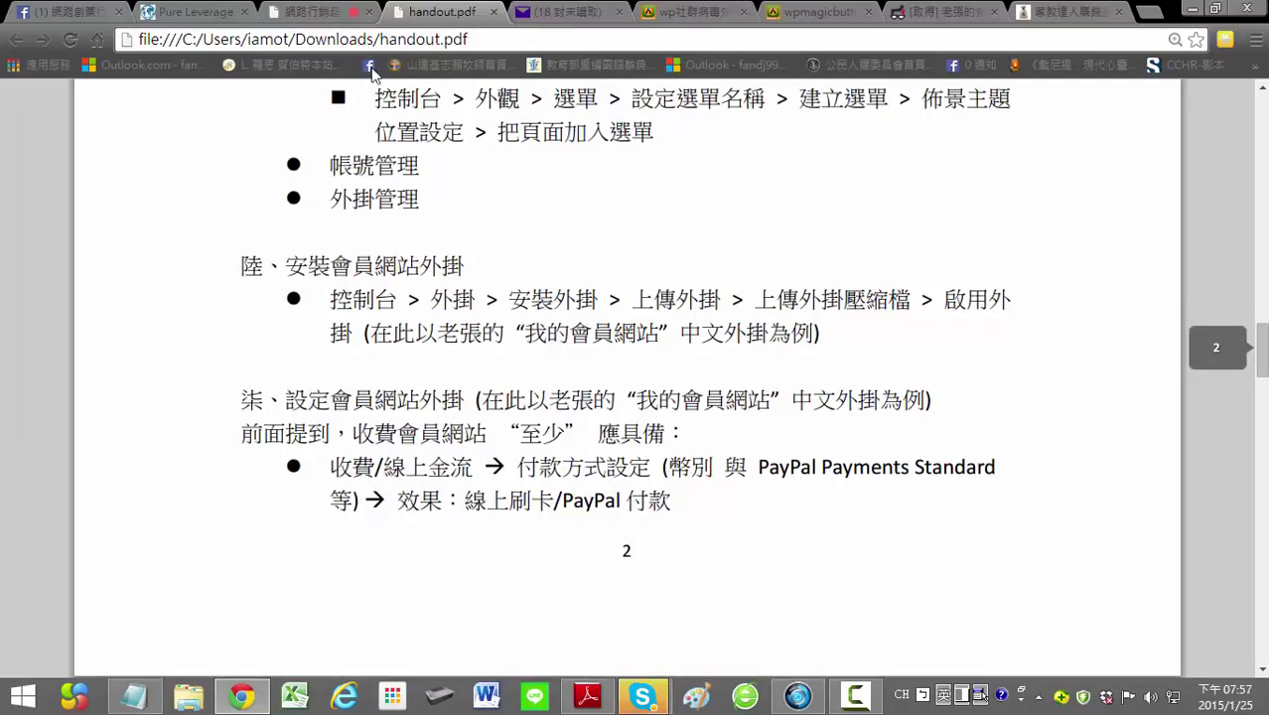
click(316, 10)
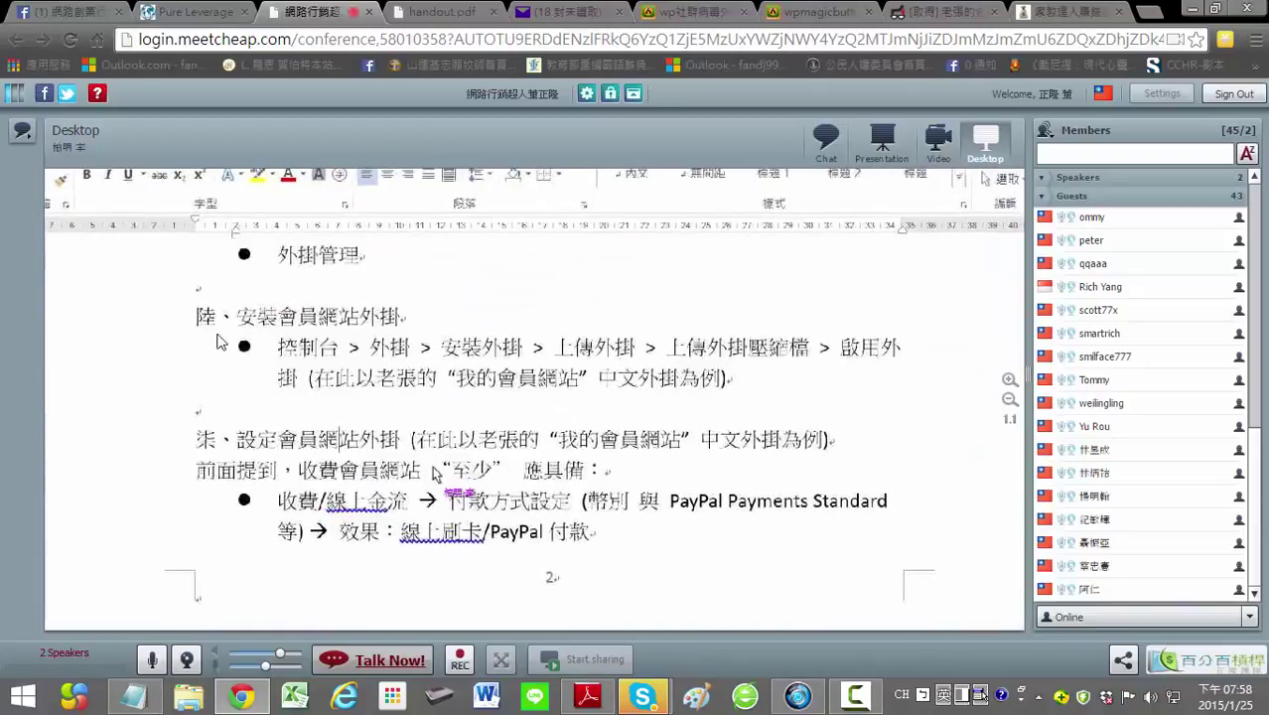
Step: Read ahead in handout.pdf from the payment settings to the member access and other plugin features on page 3, and return to the conference
click(473, 11)
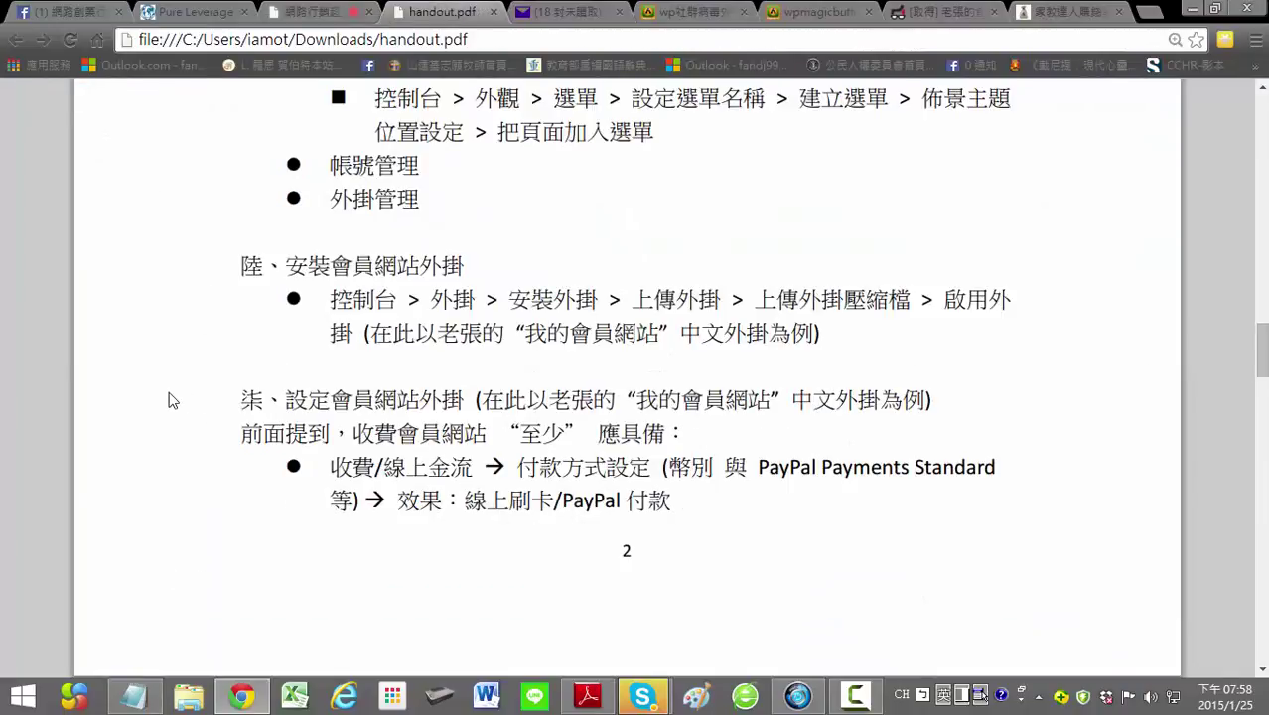
scroll(169, 397, down, 2)
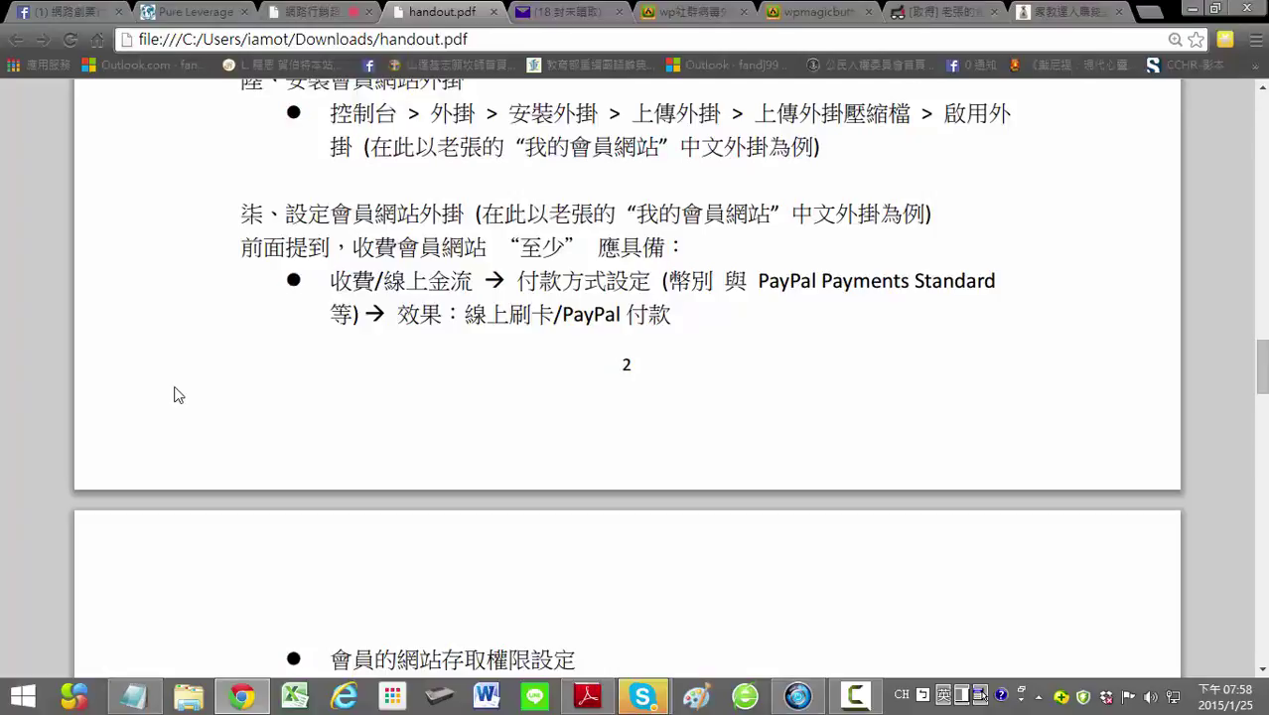
scroll(177, 393, down, 1)
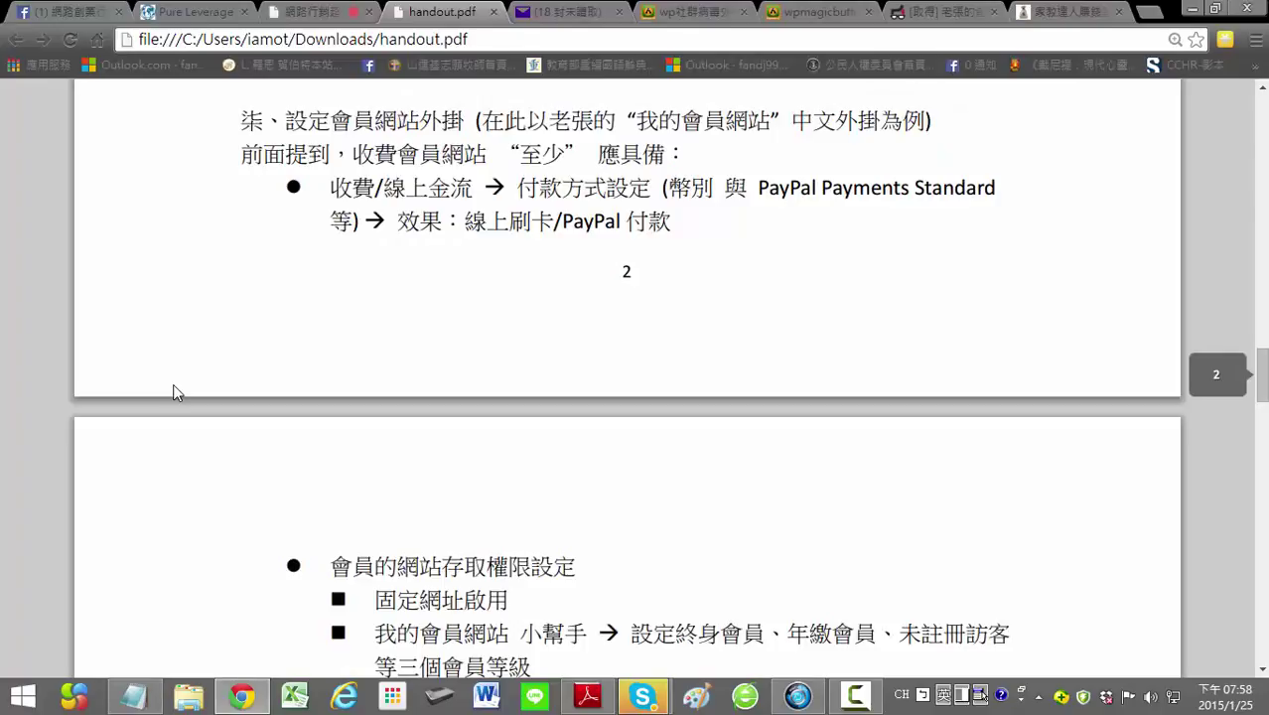
scroll(173, 392, down, 1)
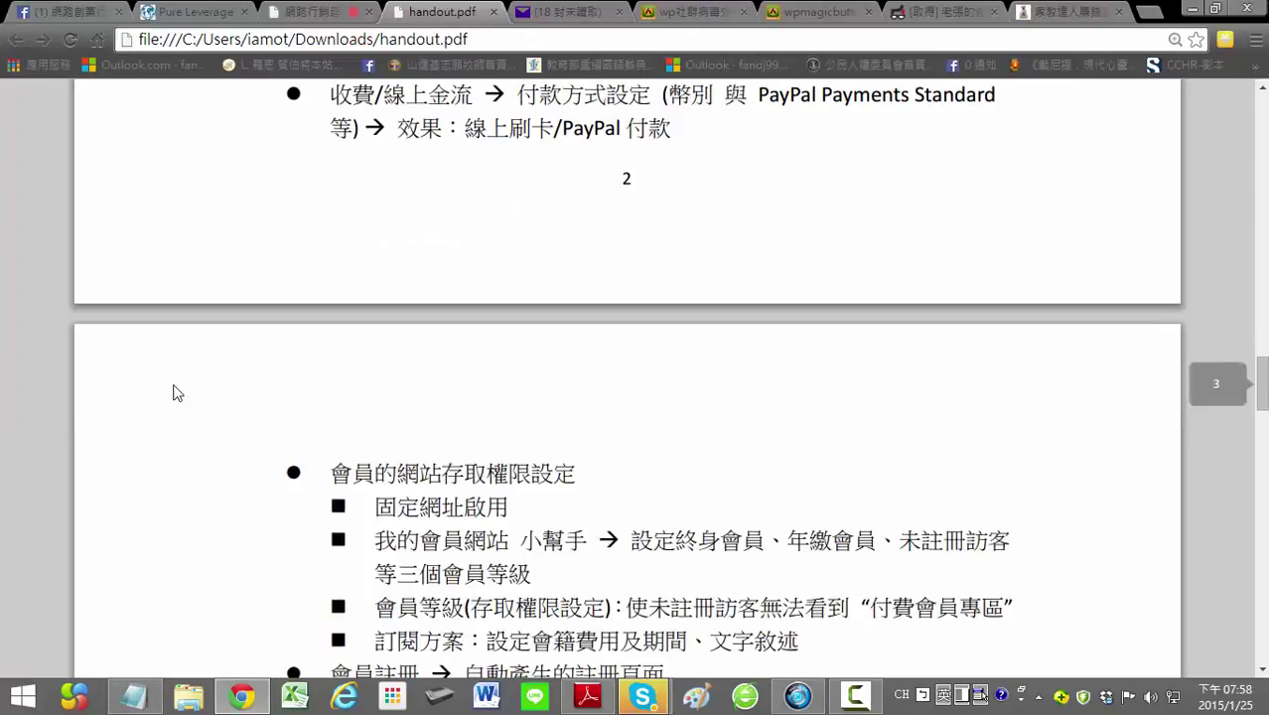
scroll(177, 392, down, 4)
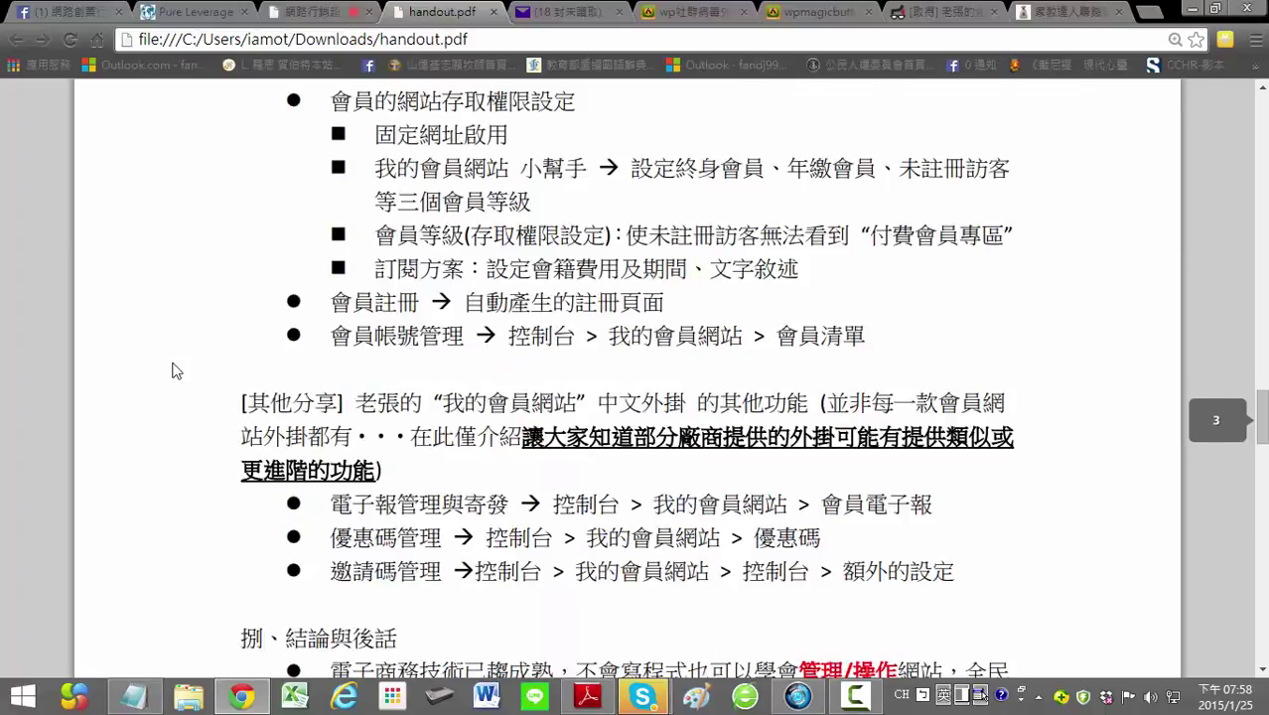
scroll(176, 368, down, 2)
scroll(173, 364, up, 2)
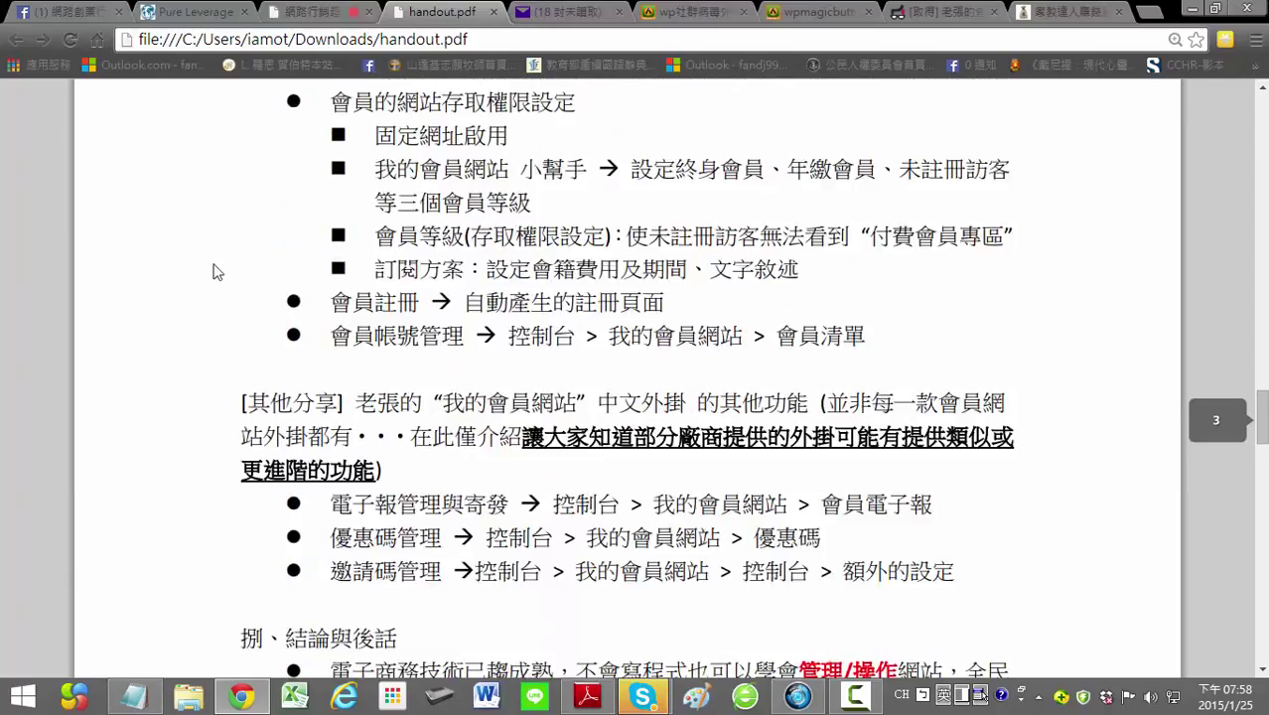
click(308, 11)
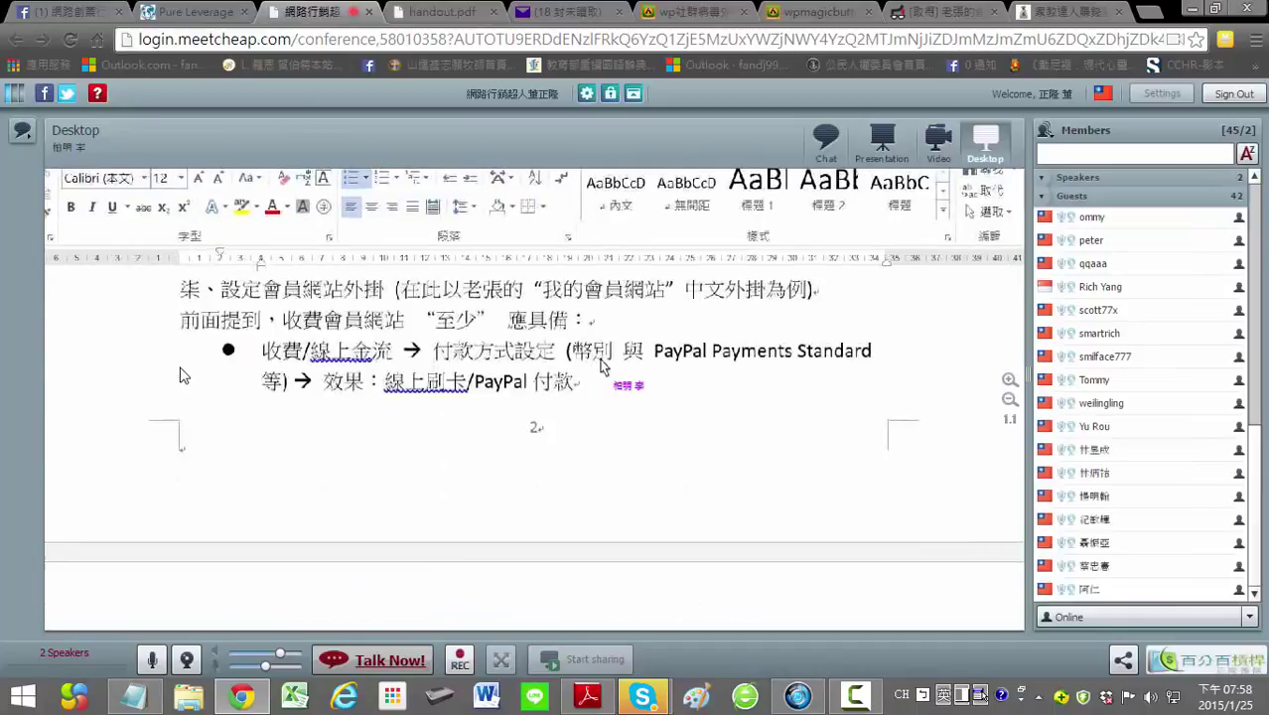
Step: Go back to the handout's section 柒 on setting up the member site plugin and payments, and return to the conference
key(ctrl+Tab)
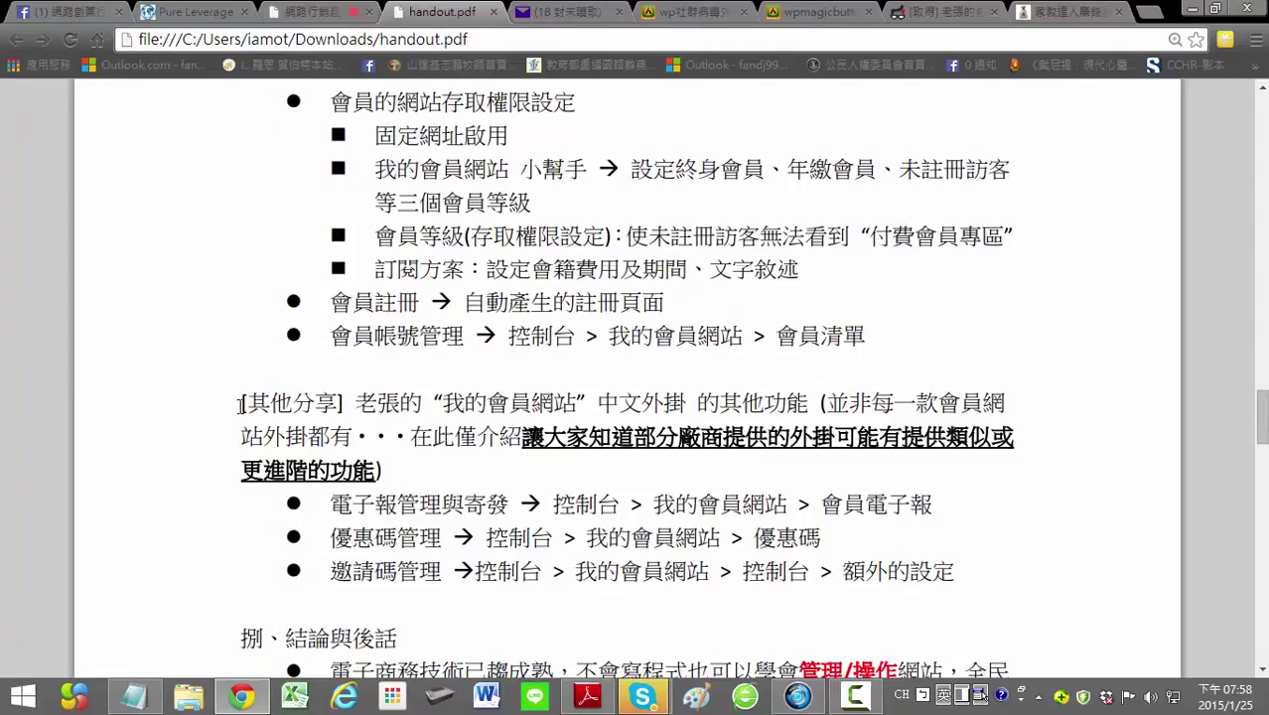
scroll(213, 417, up, 5)
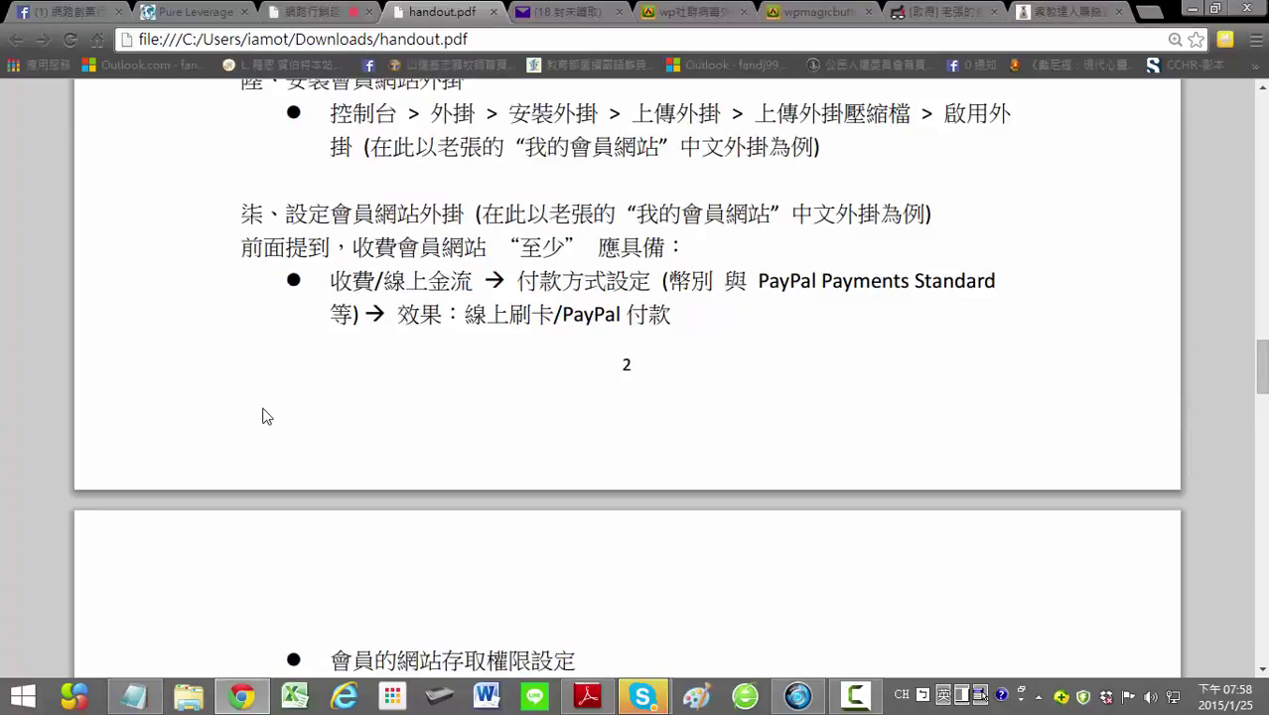
click(303, 11)
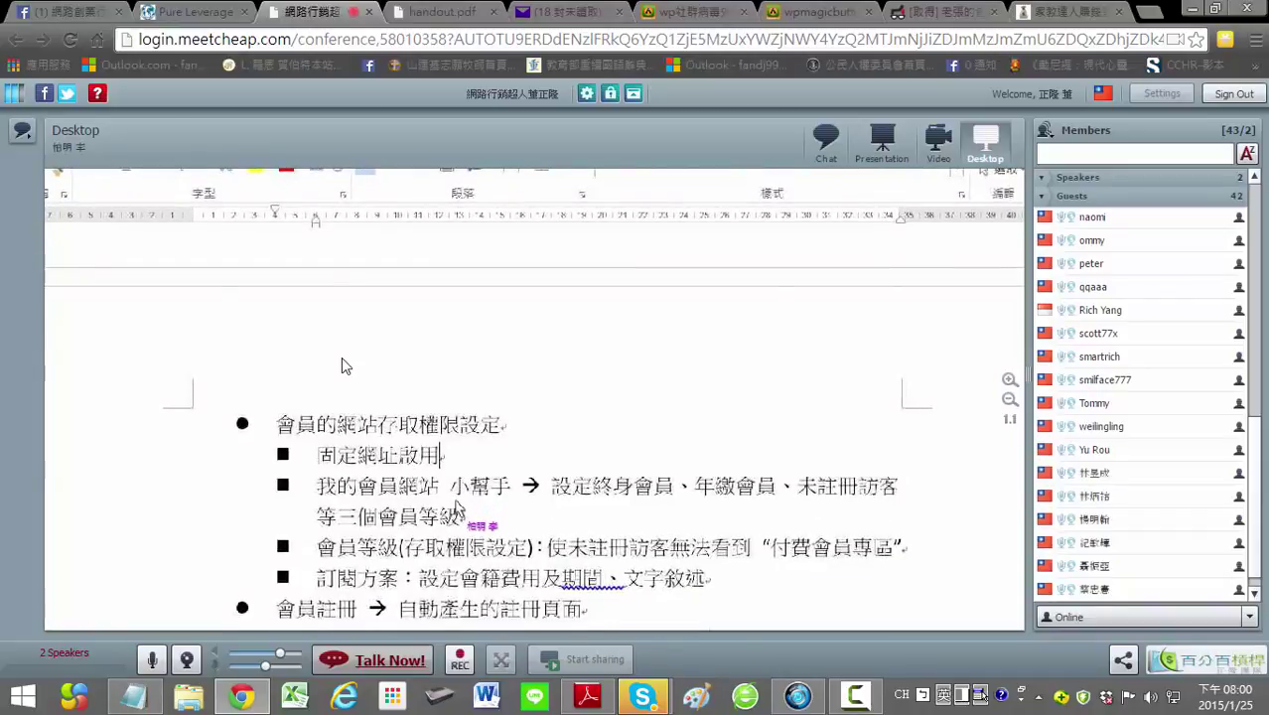
Step: Find the member access settings (會員的網站存取權限設定) in the handout and return to the presenter's shared desktop
click(437, 12)
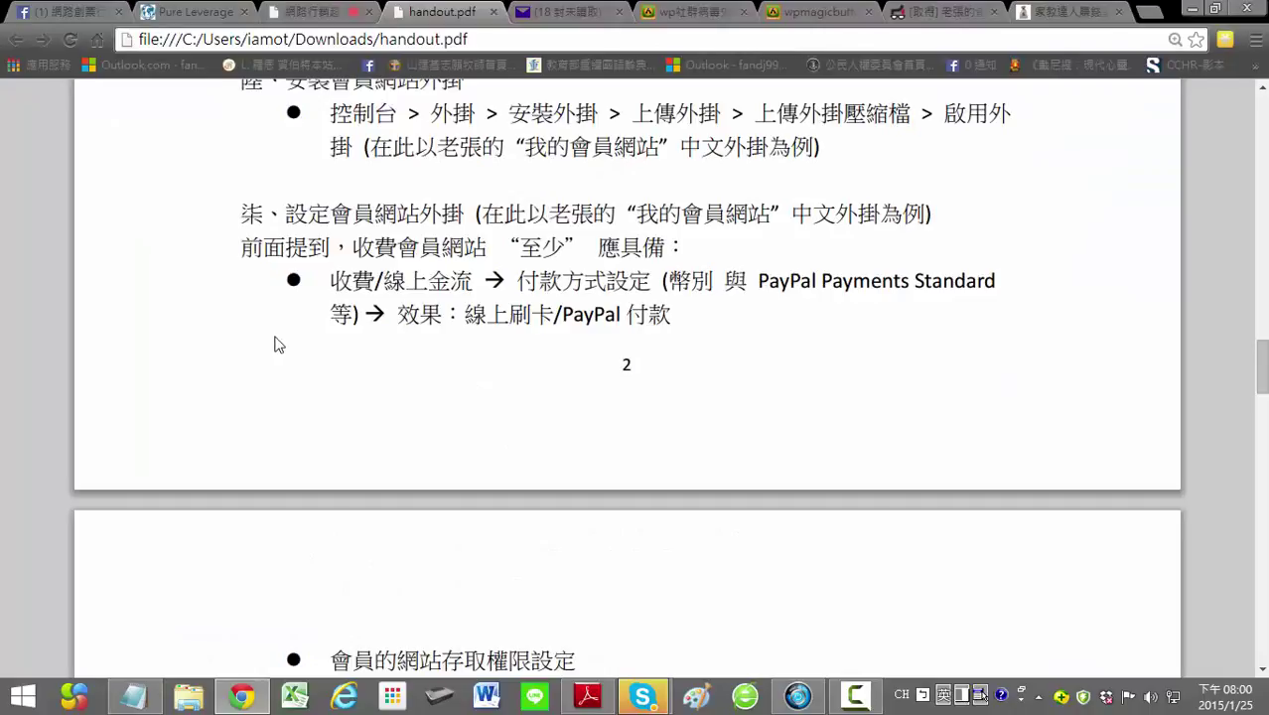
scroll(273, 344, down, 5)
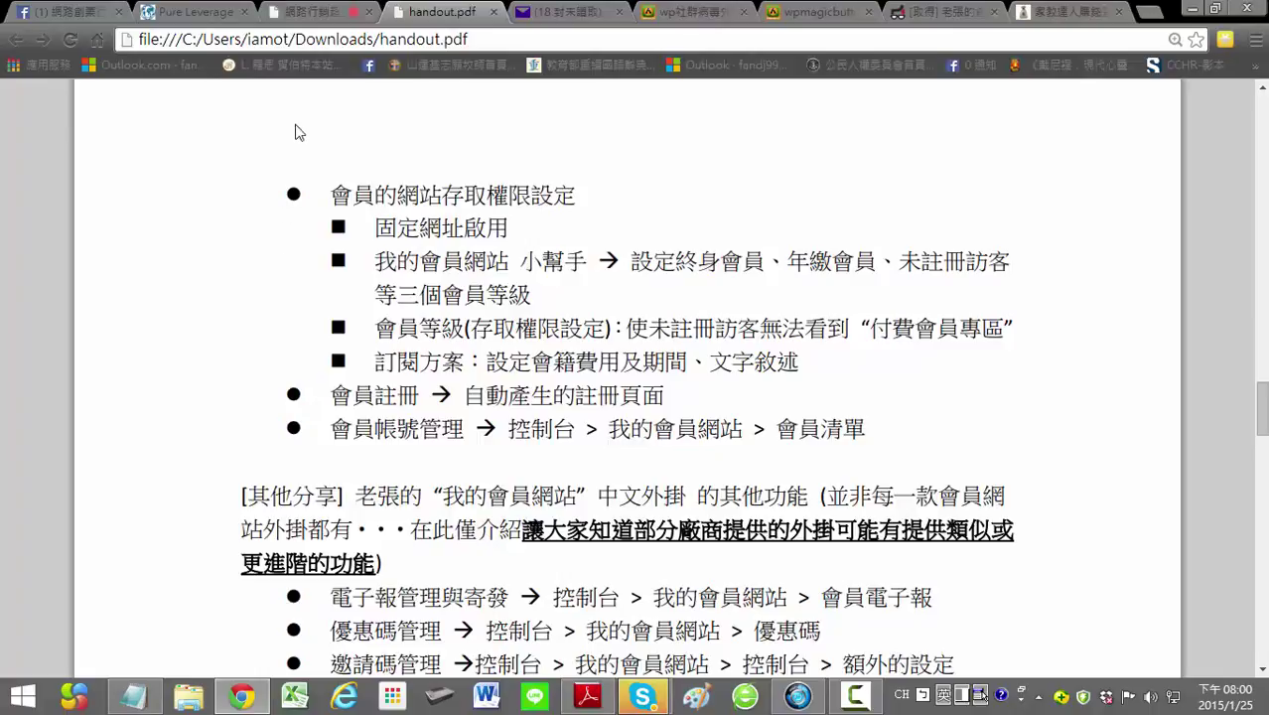
click(297, 11)
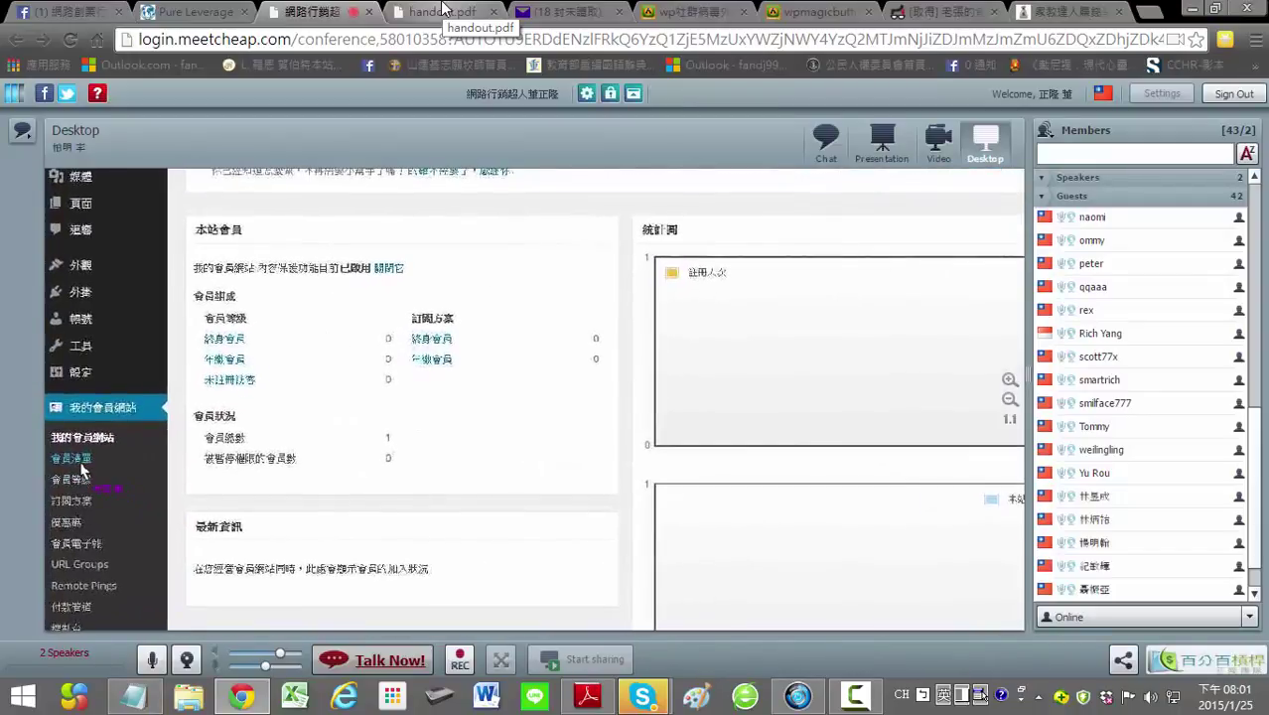
Step: Review the handout's member registration, extra plugin features and conclusion sections, and return to the conference
click(442, 11)
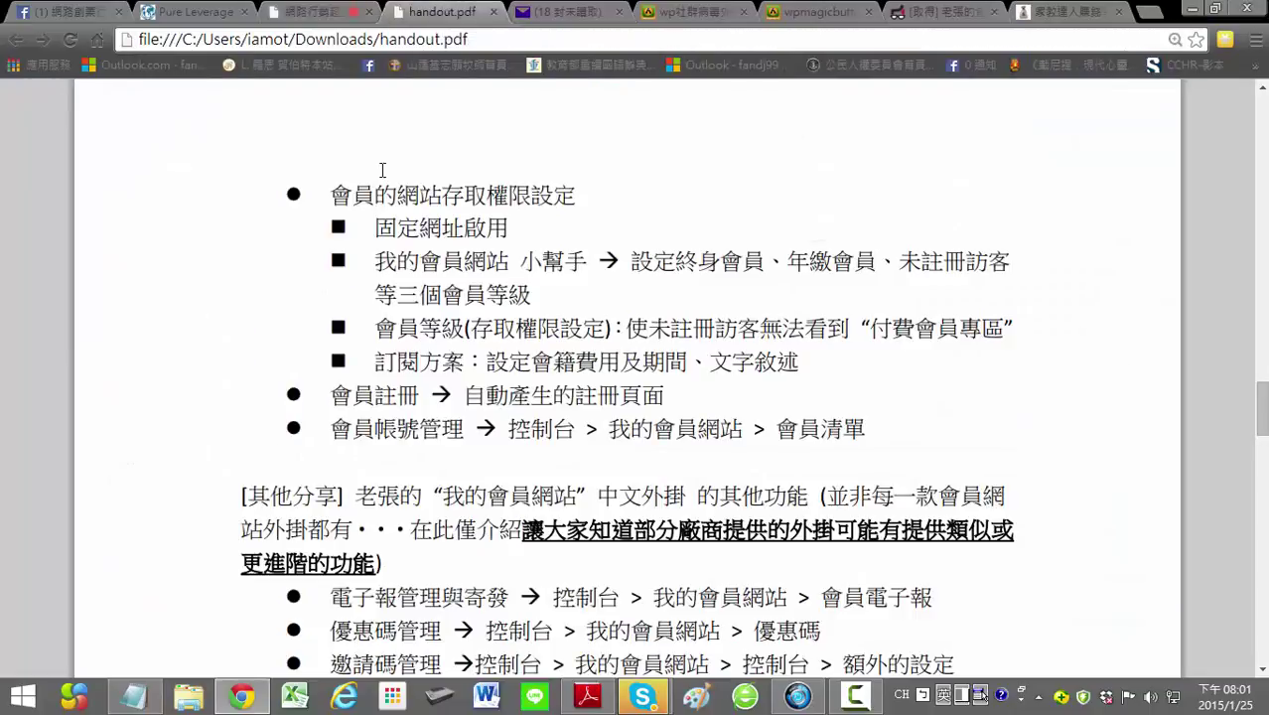
scroll(278, 248, down, 3)
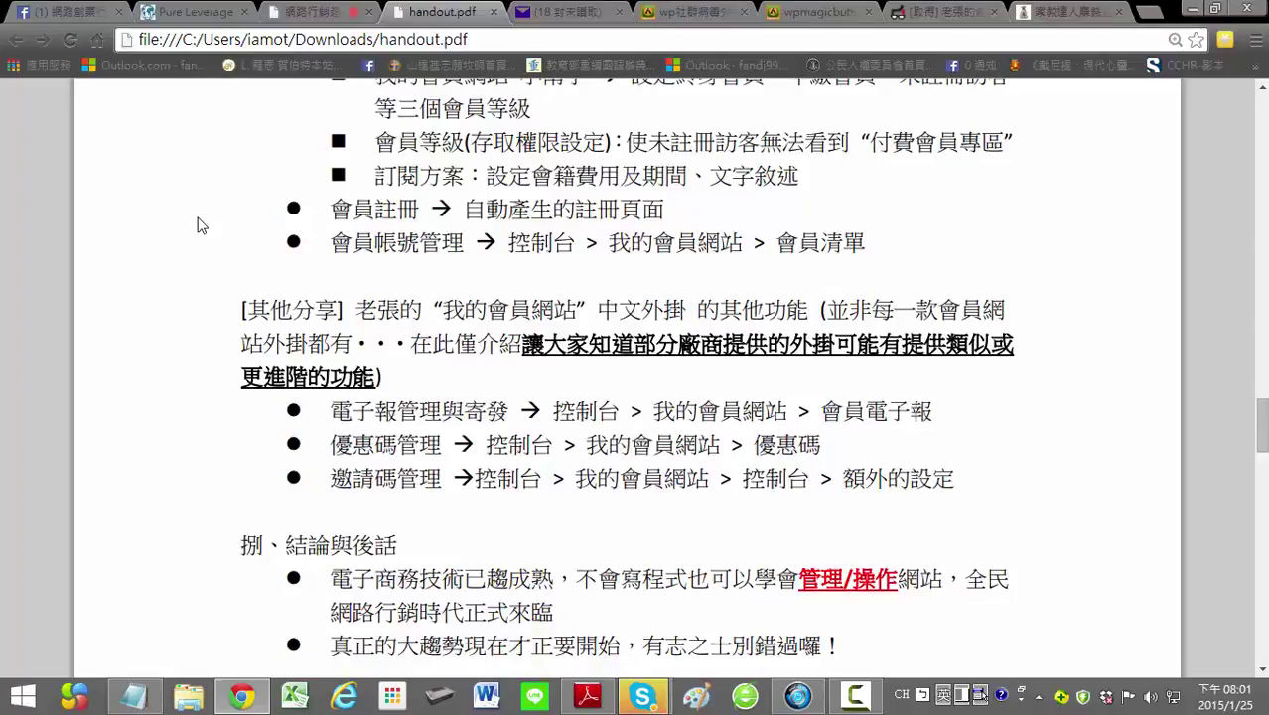
scroll(196, 225, down, 1)
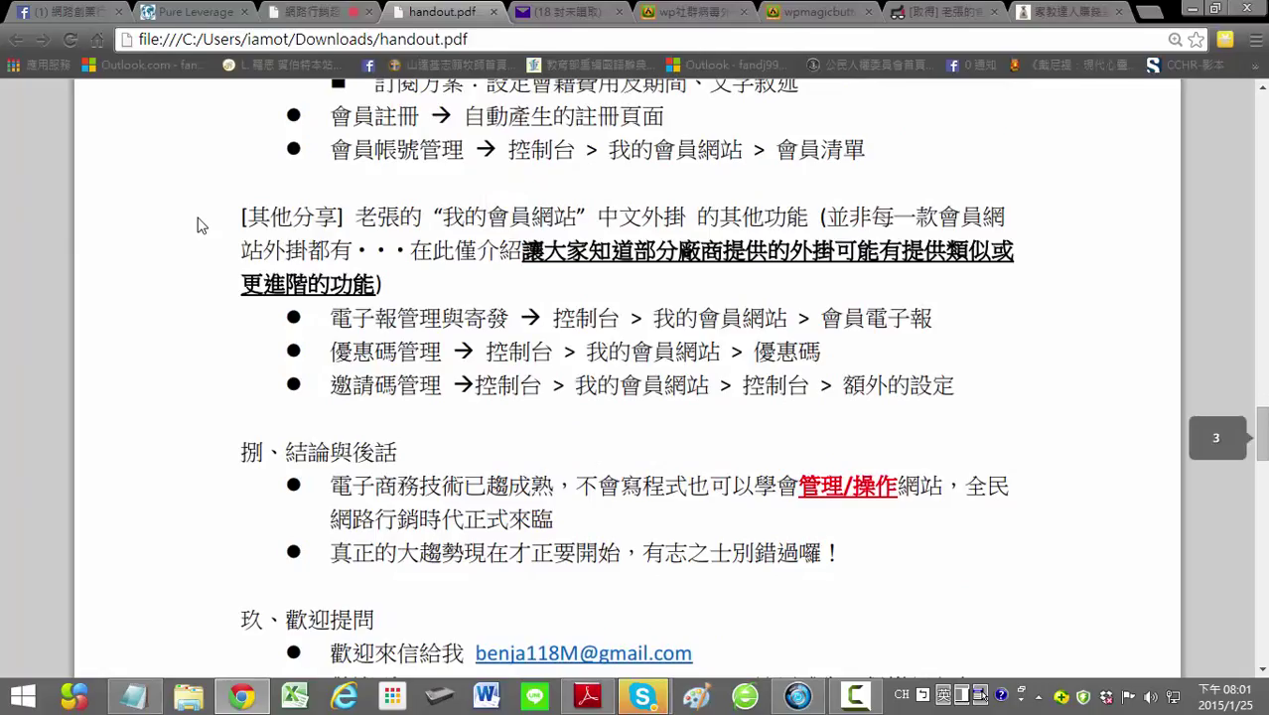
scroll(196, 226, down, 1)
scroll(198, 220, up, 3)
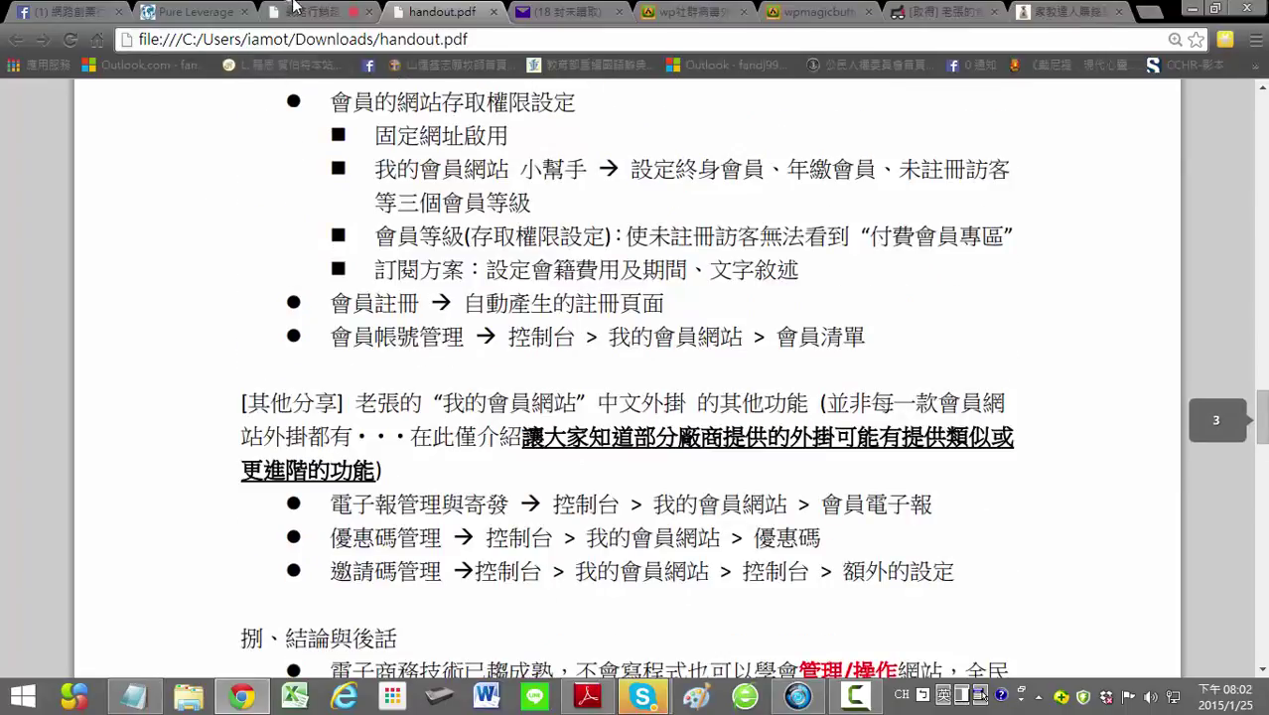
click(298, 11)
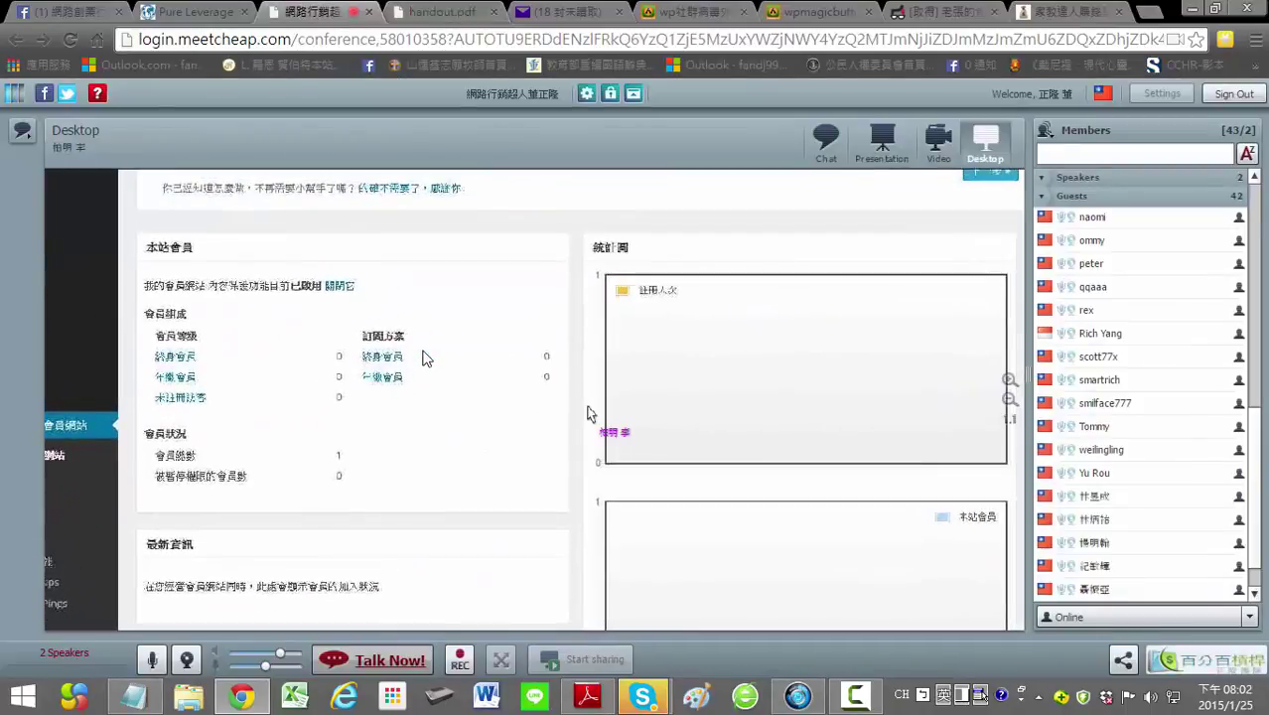
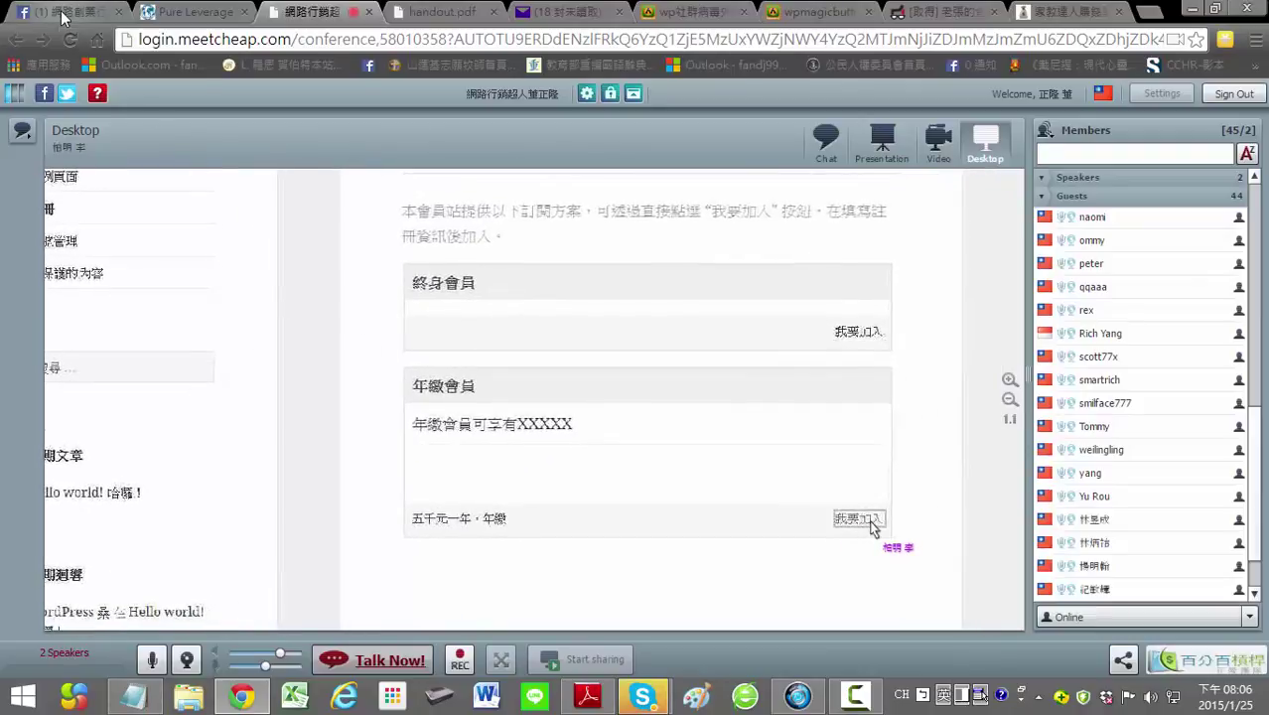
Step: Open the Facebook group's membership requests from the latest notification and approve all three applicants
key(ctrl+1)
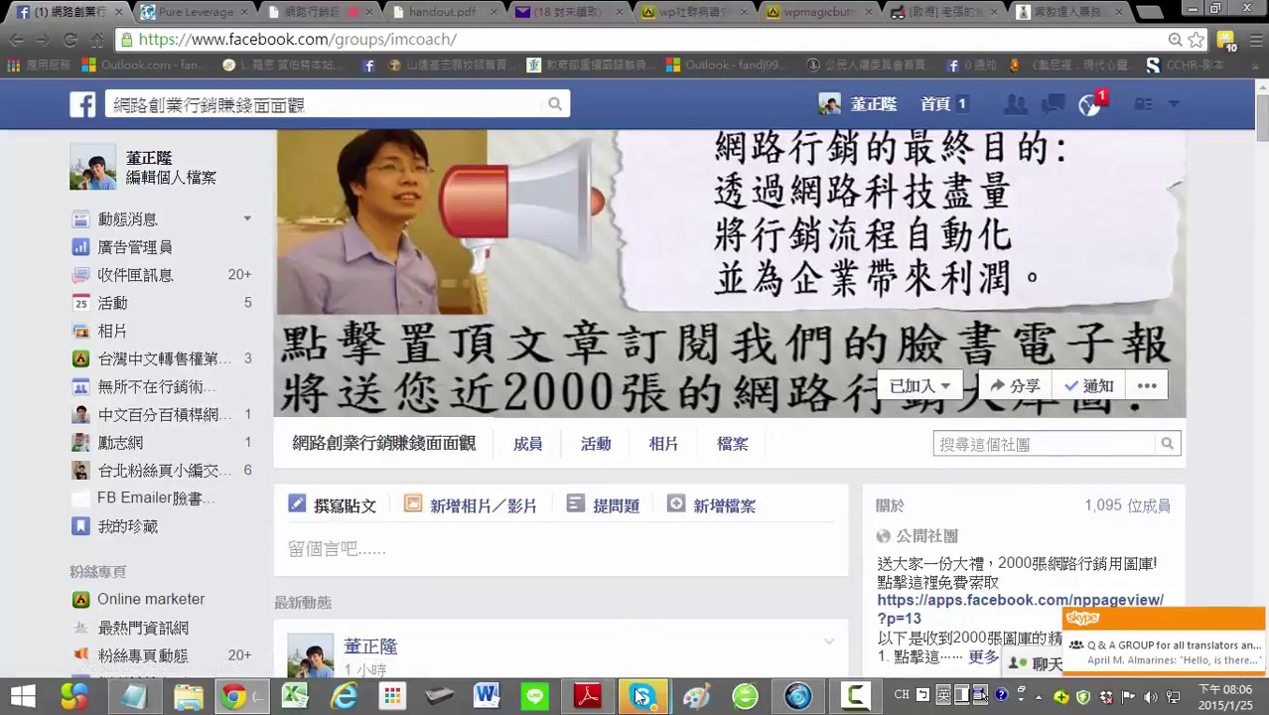
mouse_move(641, 697)
click(1090, 104)
click(741, 341)
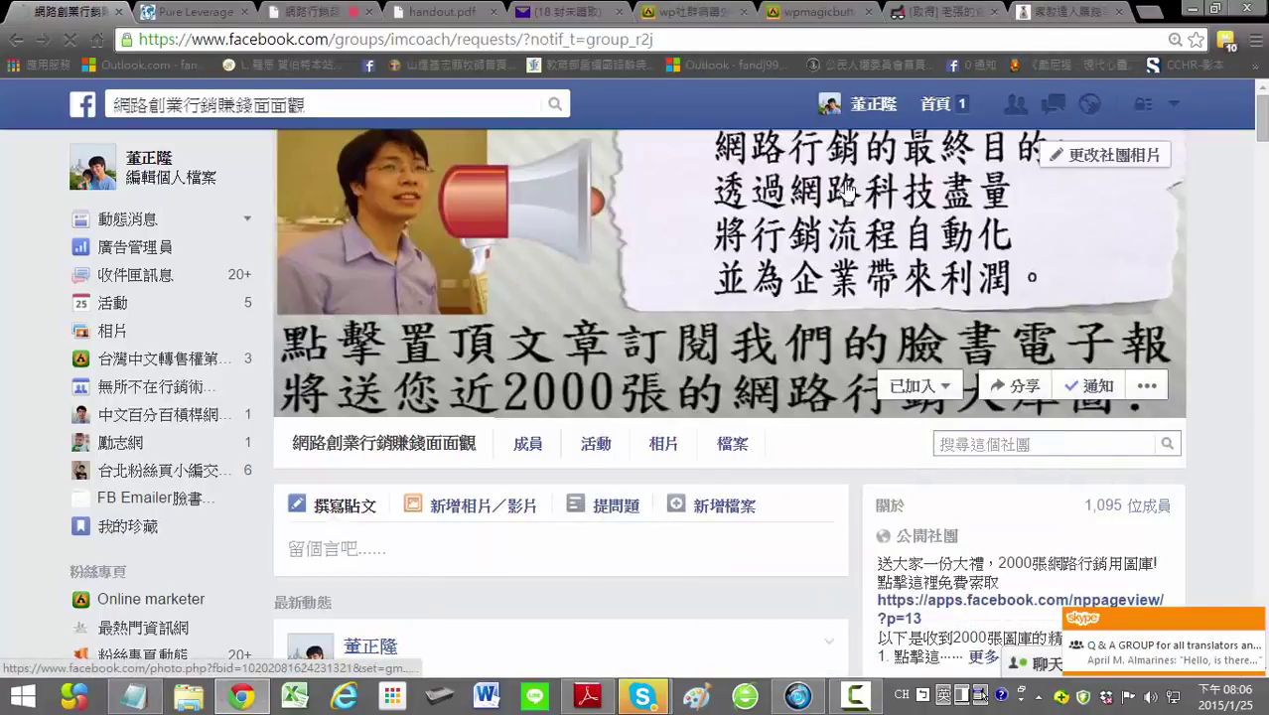
scroll(947, 434, down, 3)
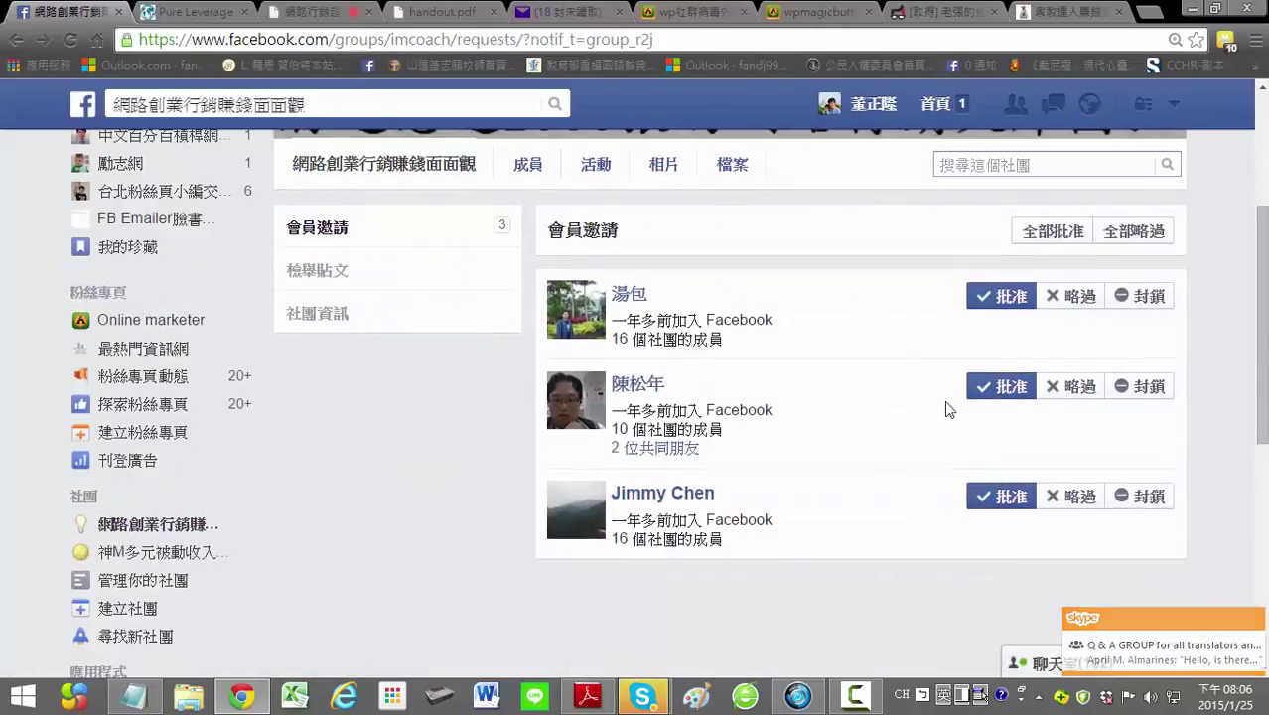
click(989, 295)
click(986, 295)
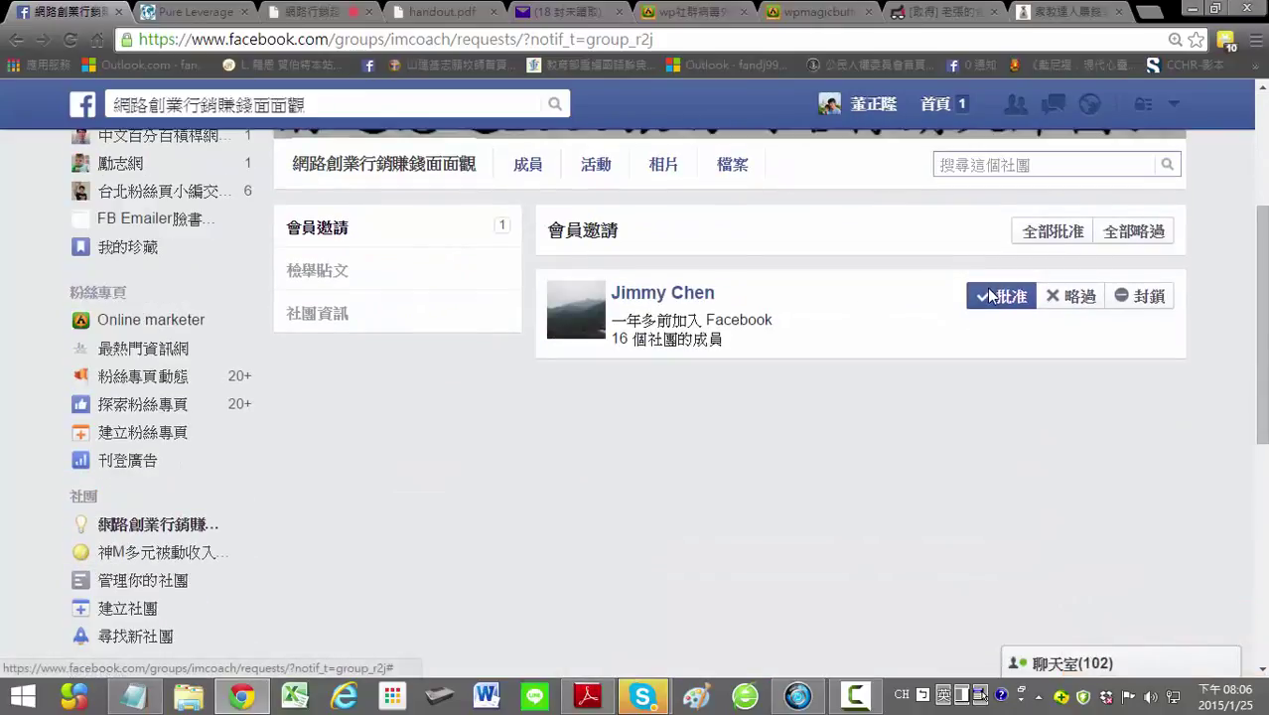
click(988, 295)
Step: Check the Facebook group's recent posts and the Pure Leverage room moderators page, and return to the web conference
click(397, 171)
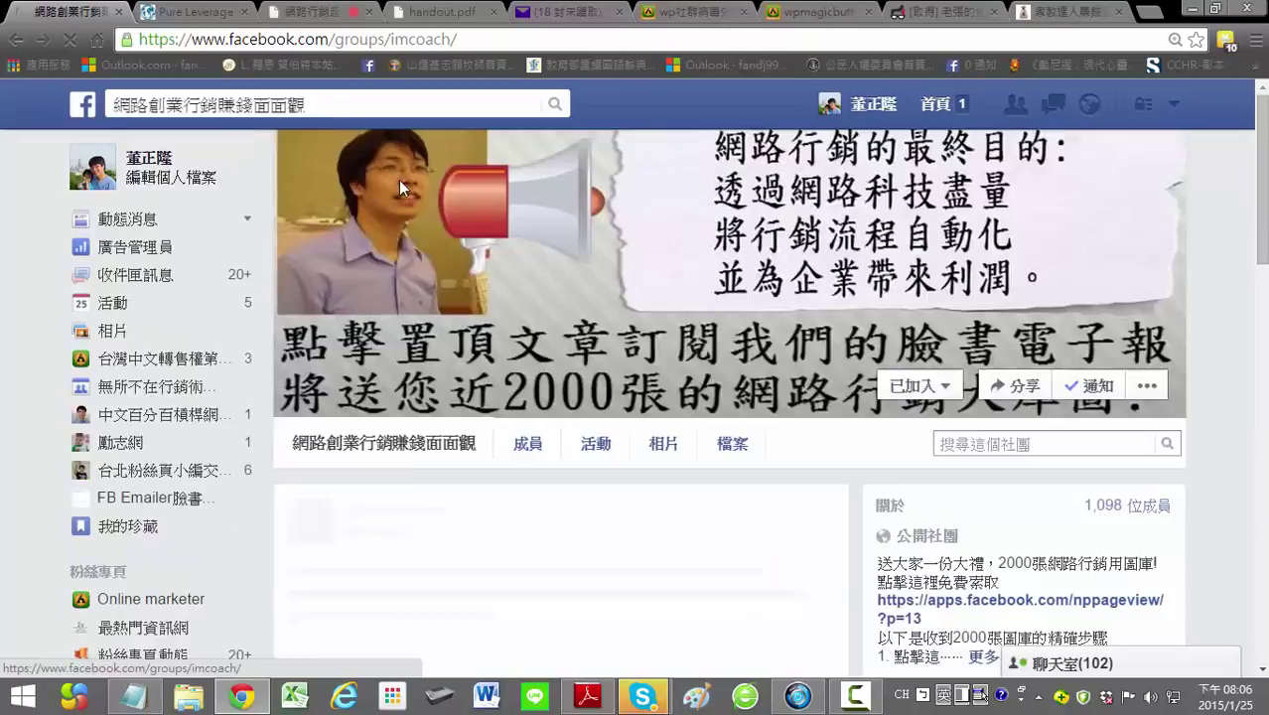
scroll(373, 213, down, 6)
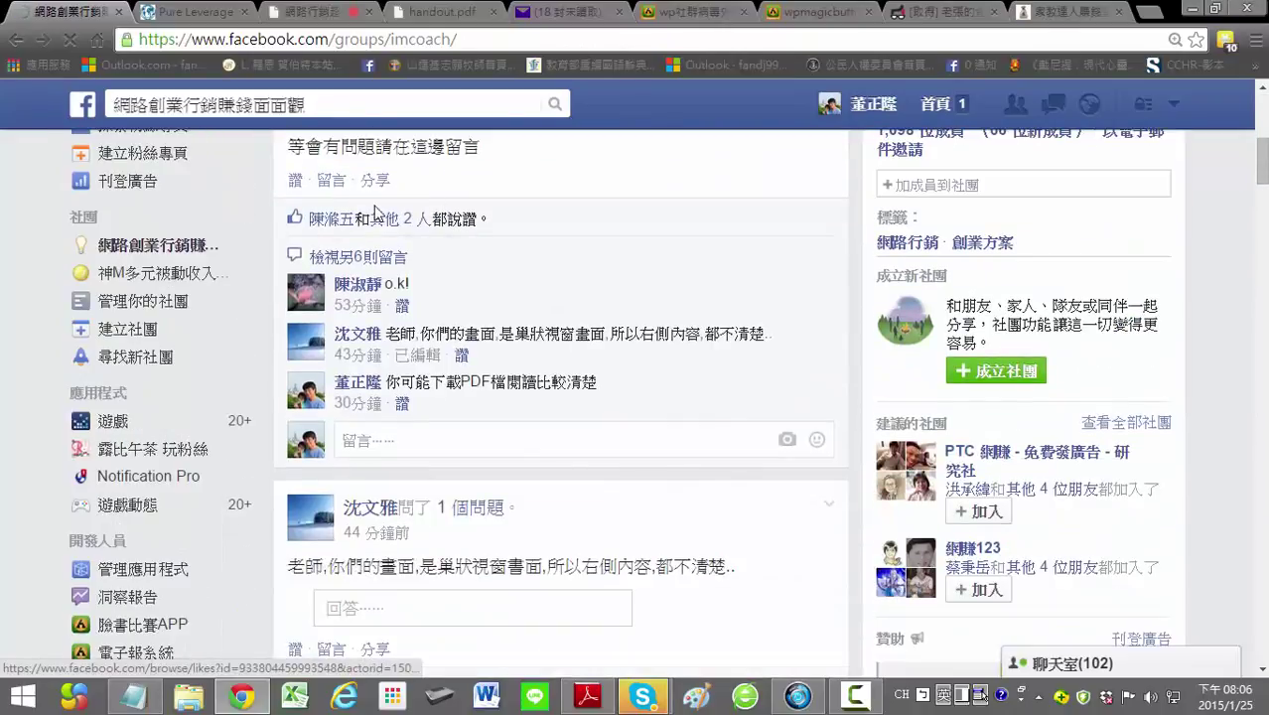
click(222, 11)
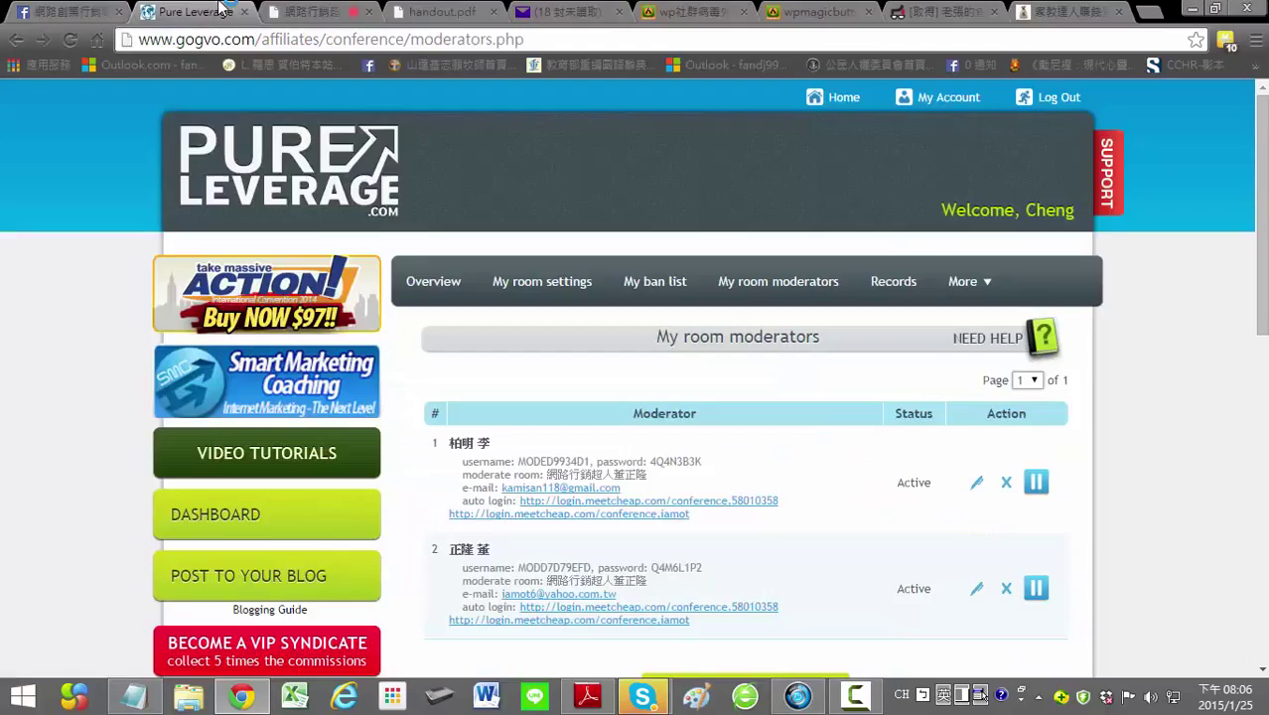
click(294, 10)
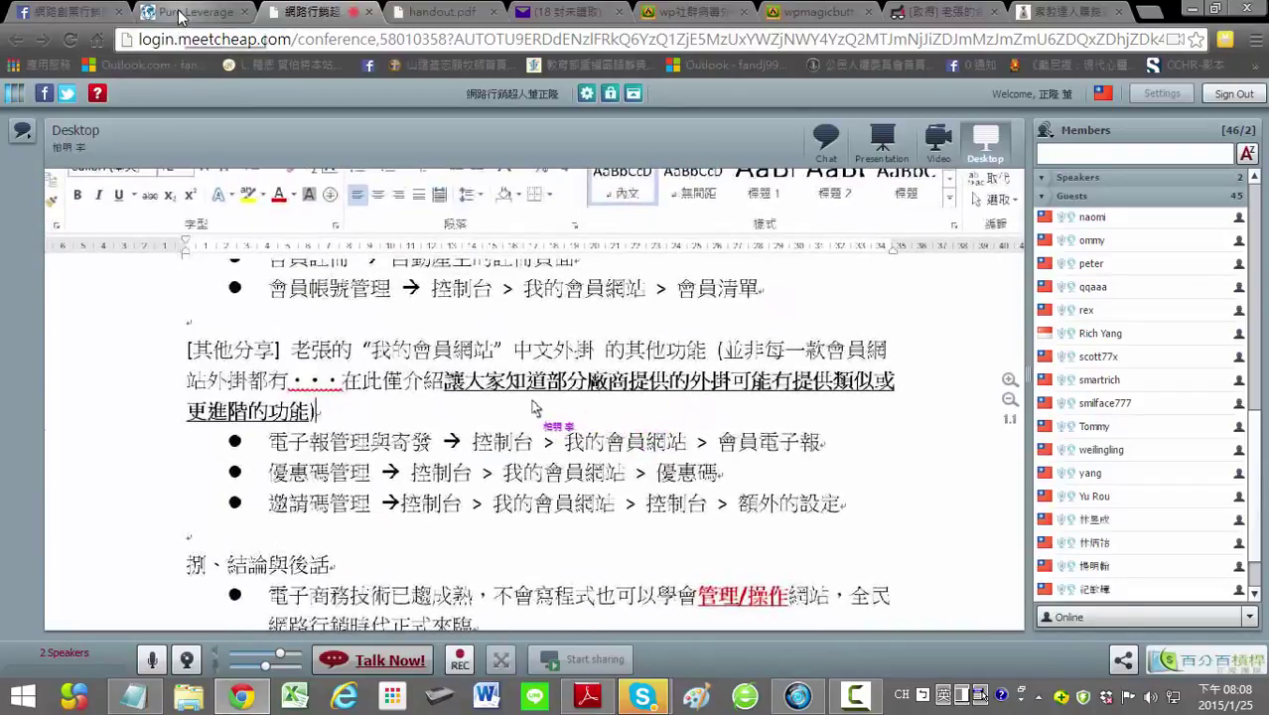
Step: Review the handout's 其他分享 and closing sections, check the Pure Leverage moderators page again, and return to the shared desktop
click(432, 13)
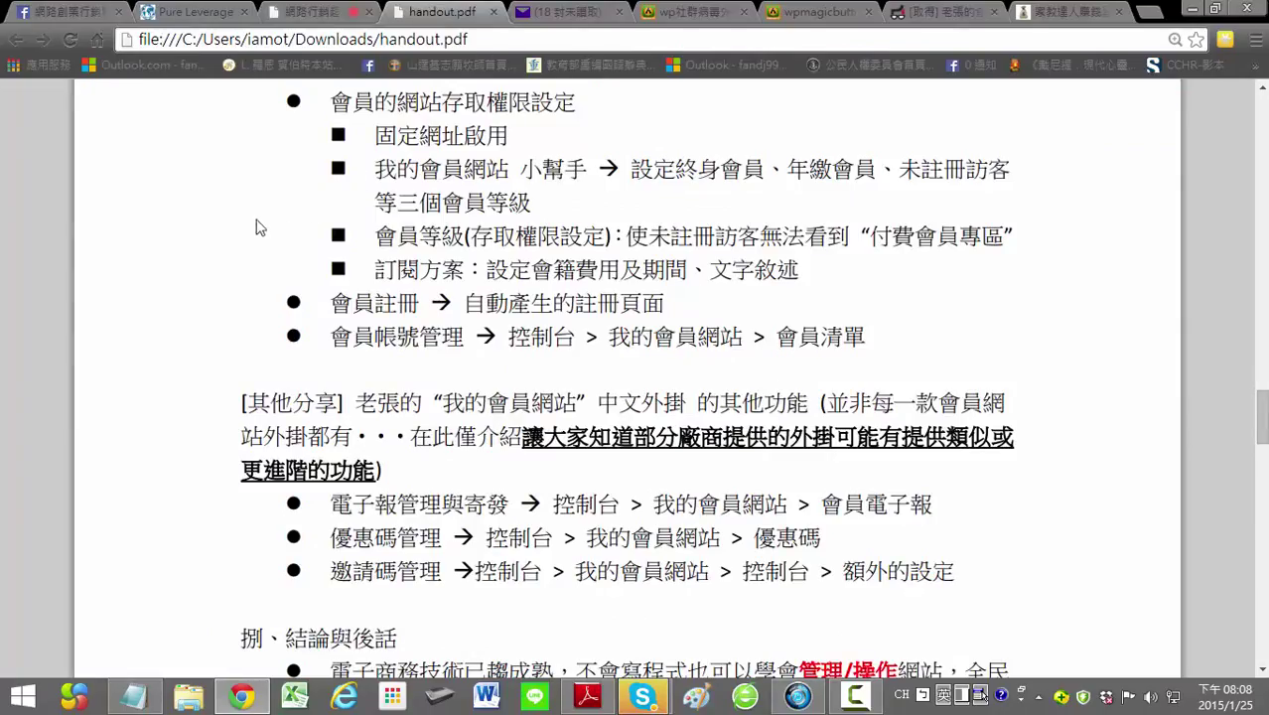
scroll(234, 228, down, 2)
scroll(203, 233, down, 1)
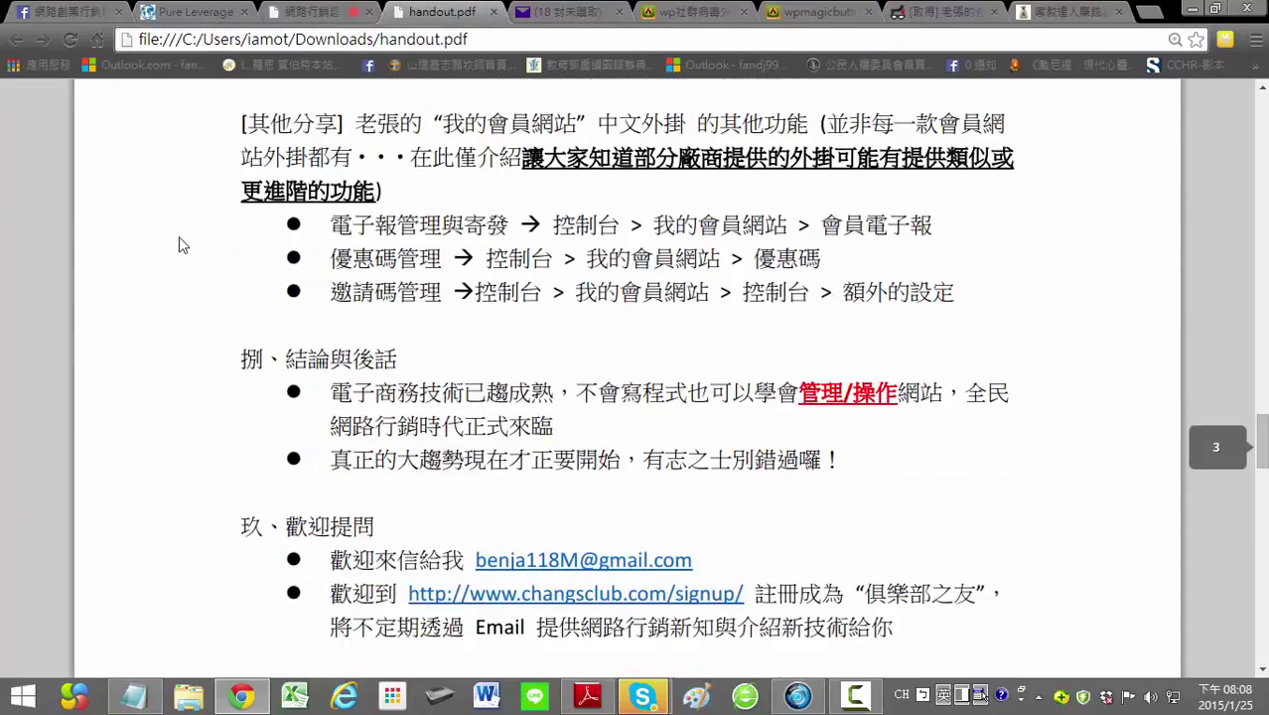
scroll(181, 242, up, 2)
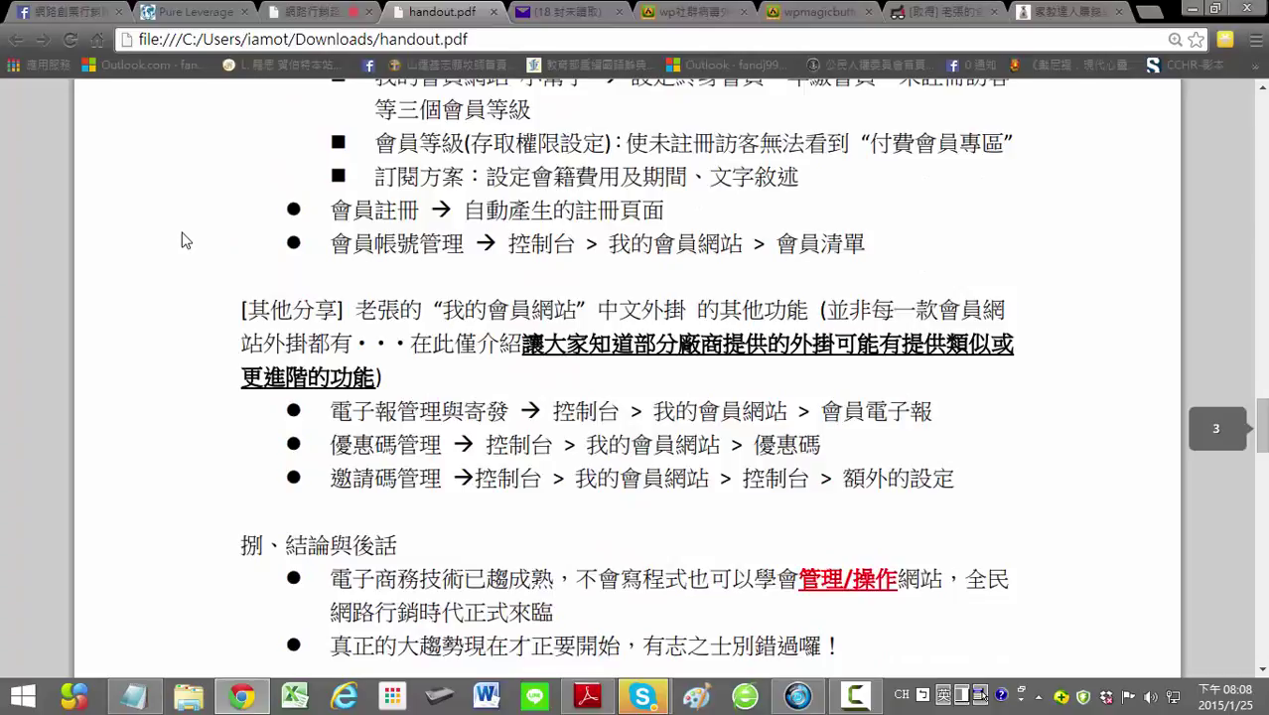
click(291, 12)
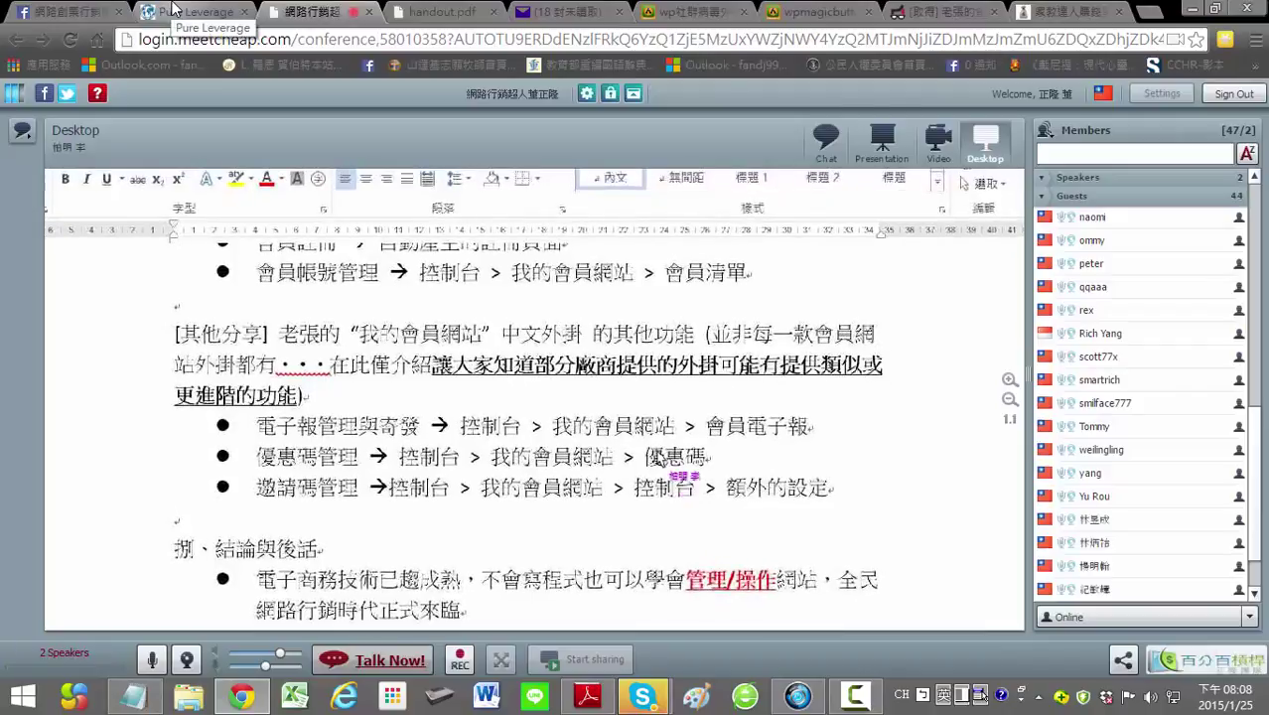
click(170, 9)
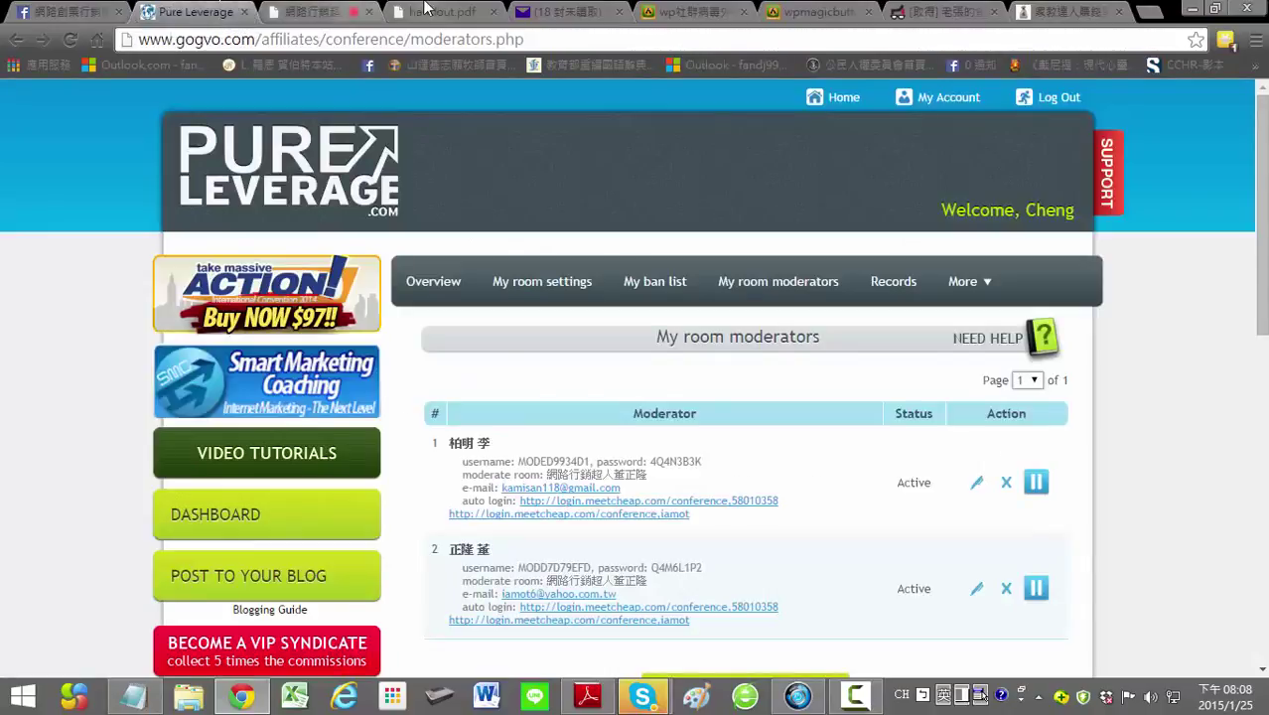
click(326, 9)
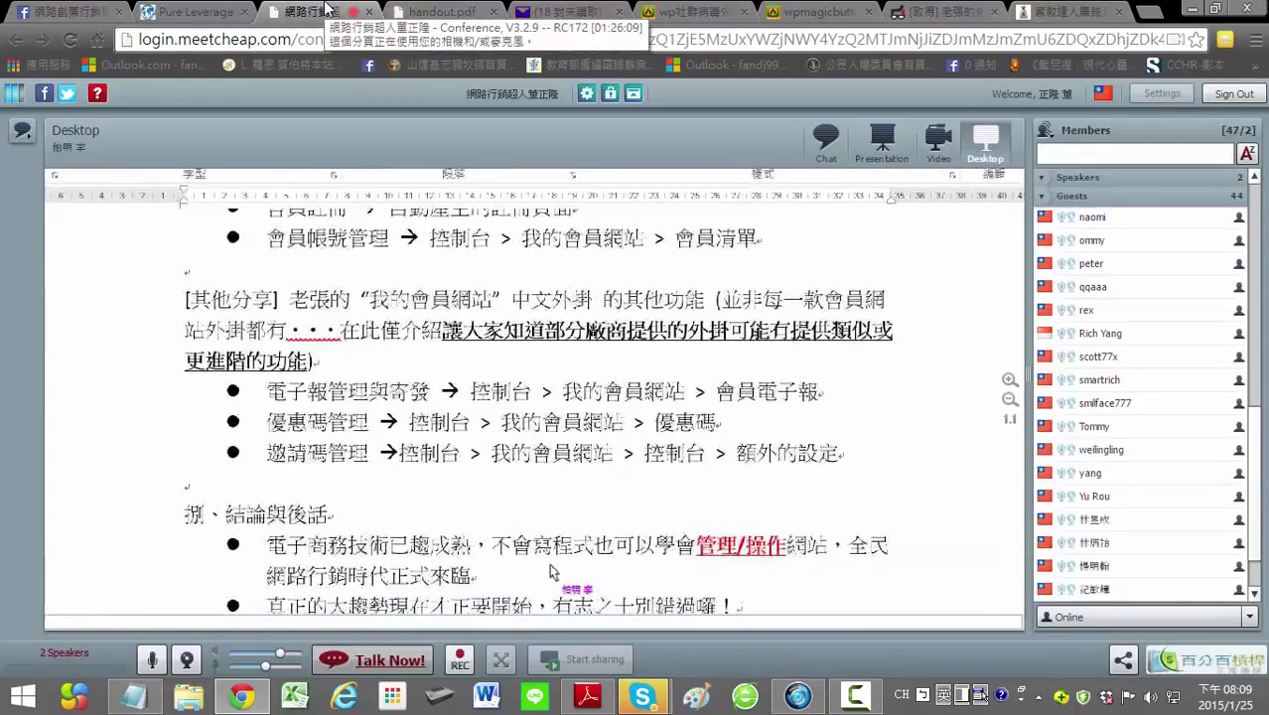